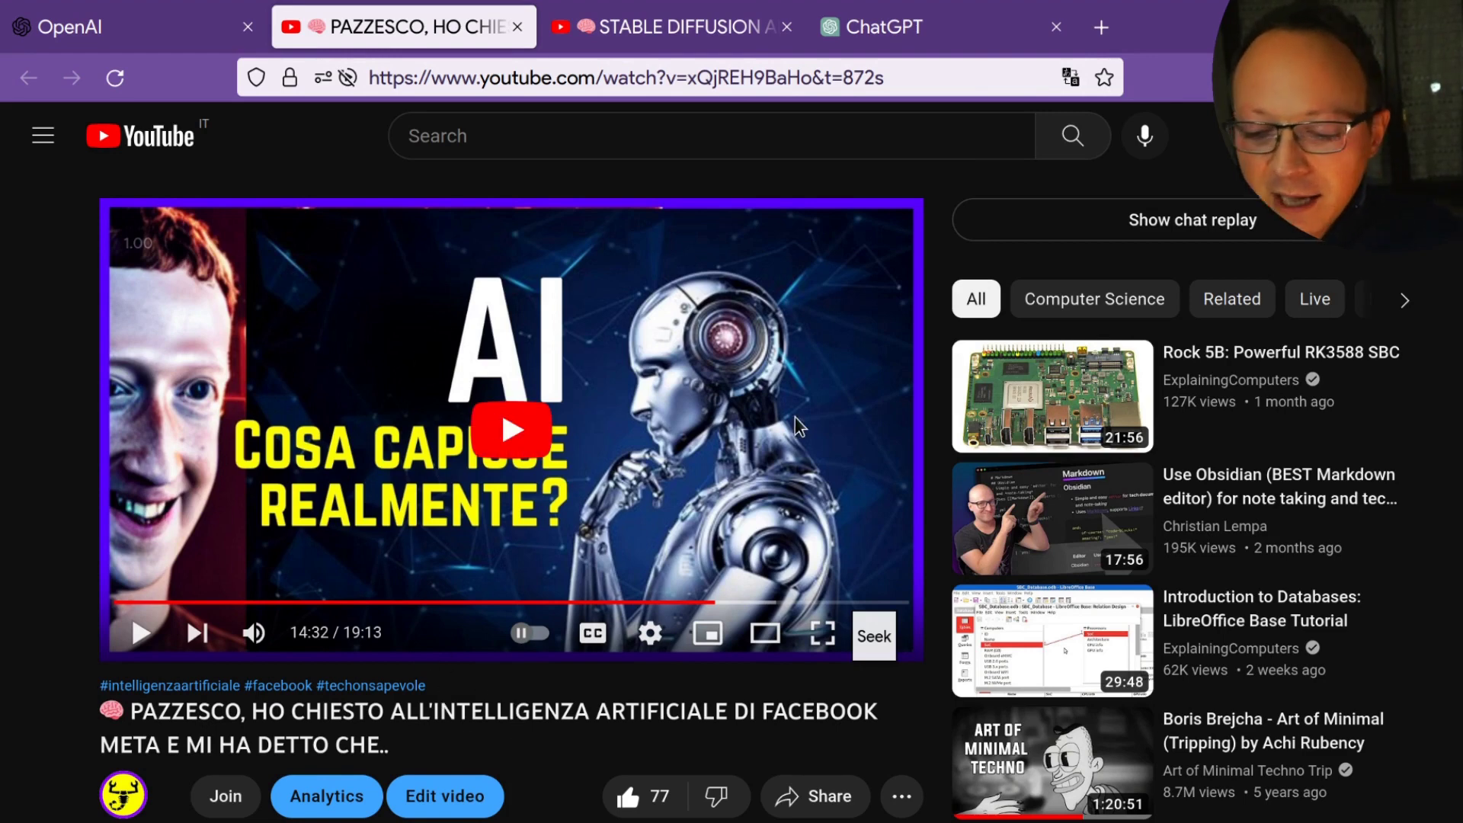
Look over the OpenAI homepage, the two YouTube videos about AI and the ChatGPT page, ending on ChatGPT
click(166, 22)
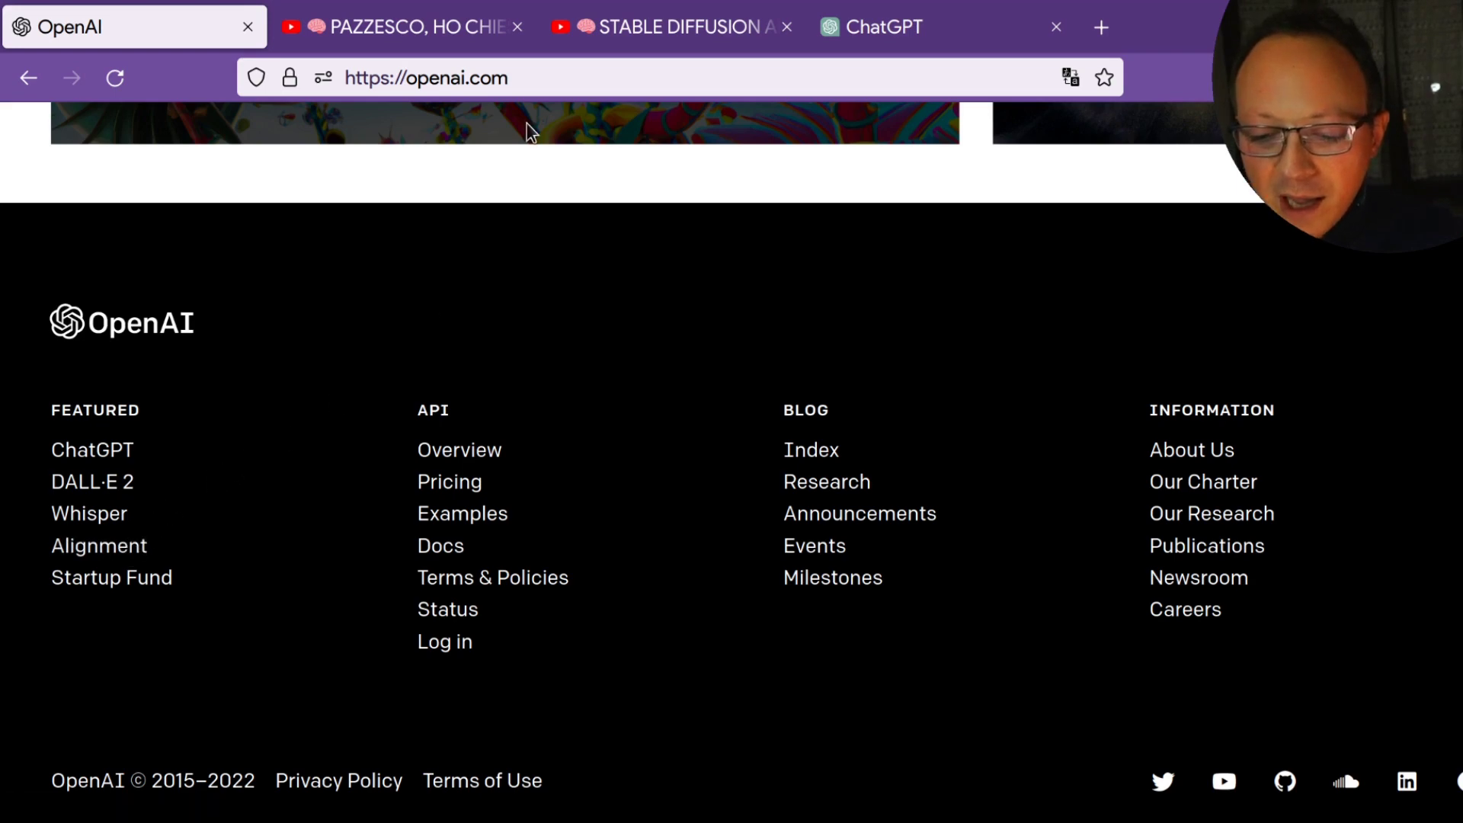
click(647, 15)
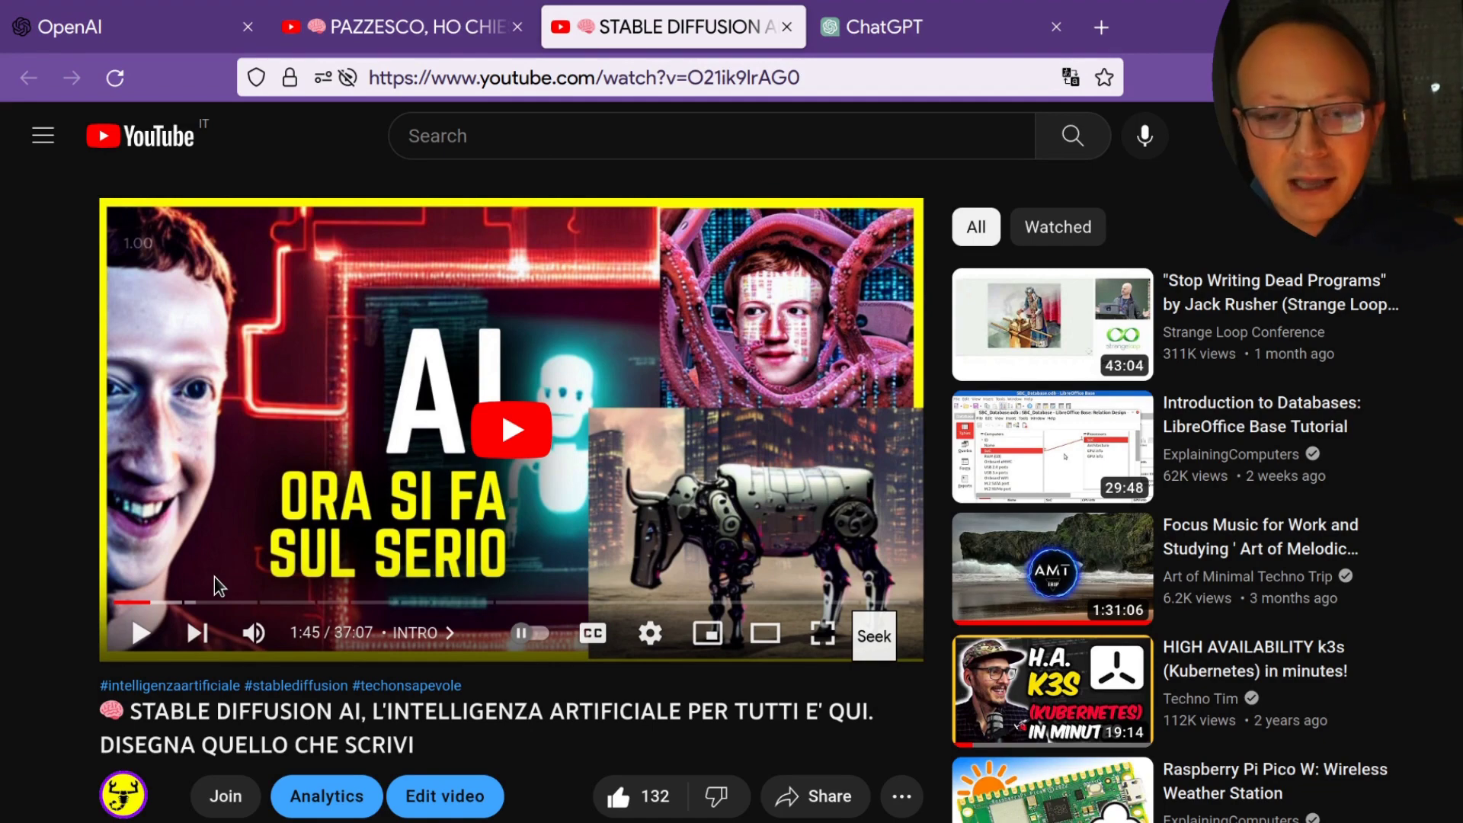
key(F5)
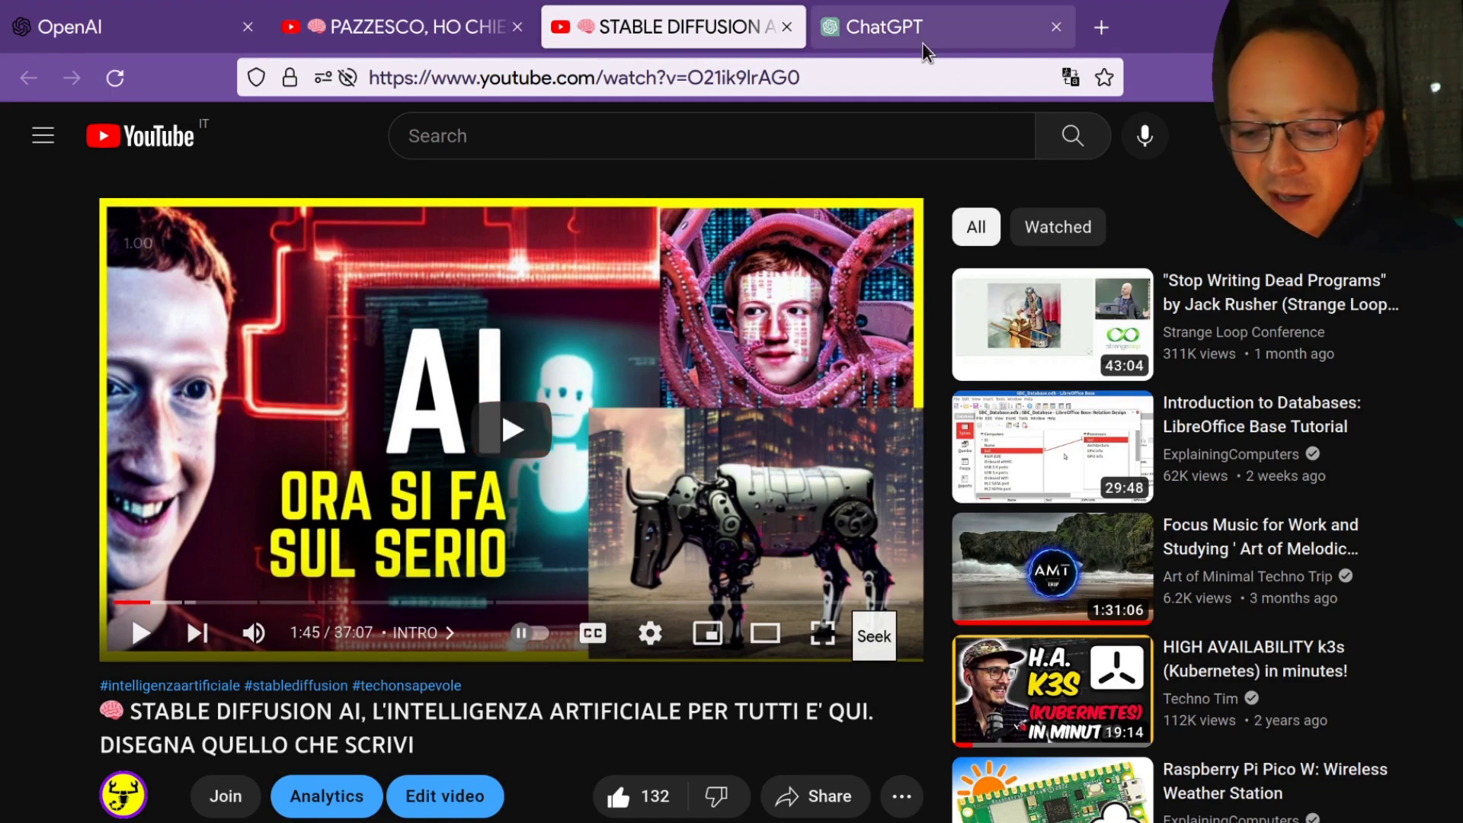
click(922, 42)
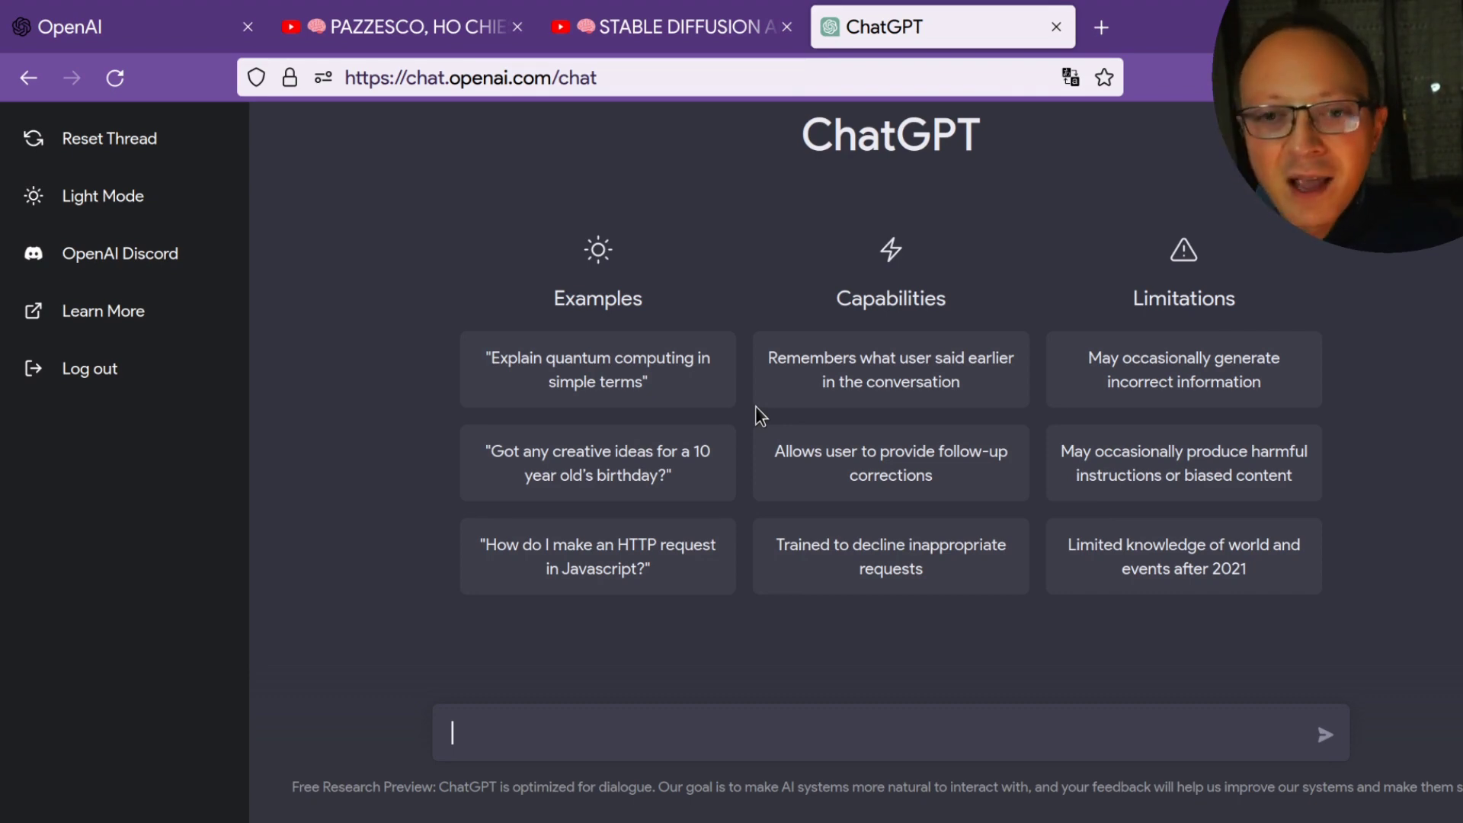
click(419, 24)
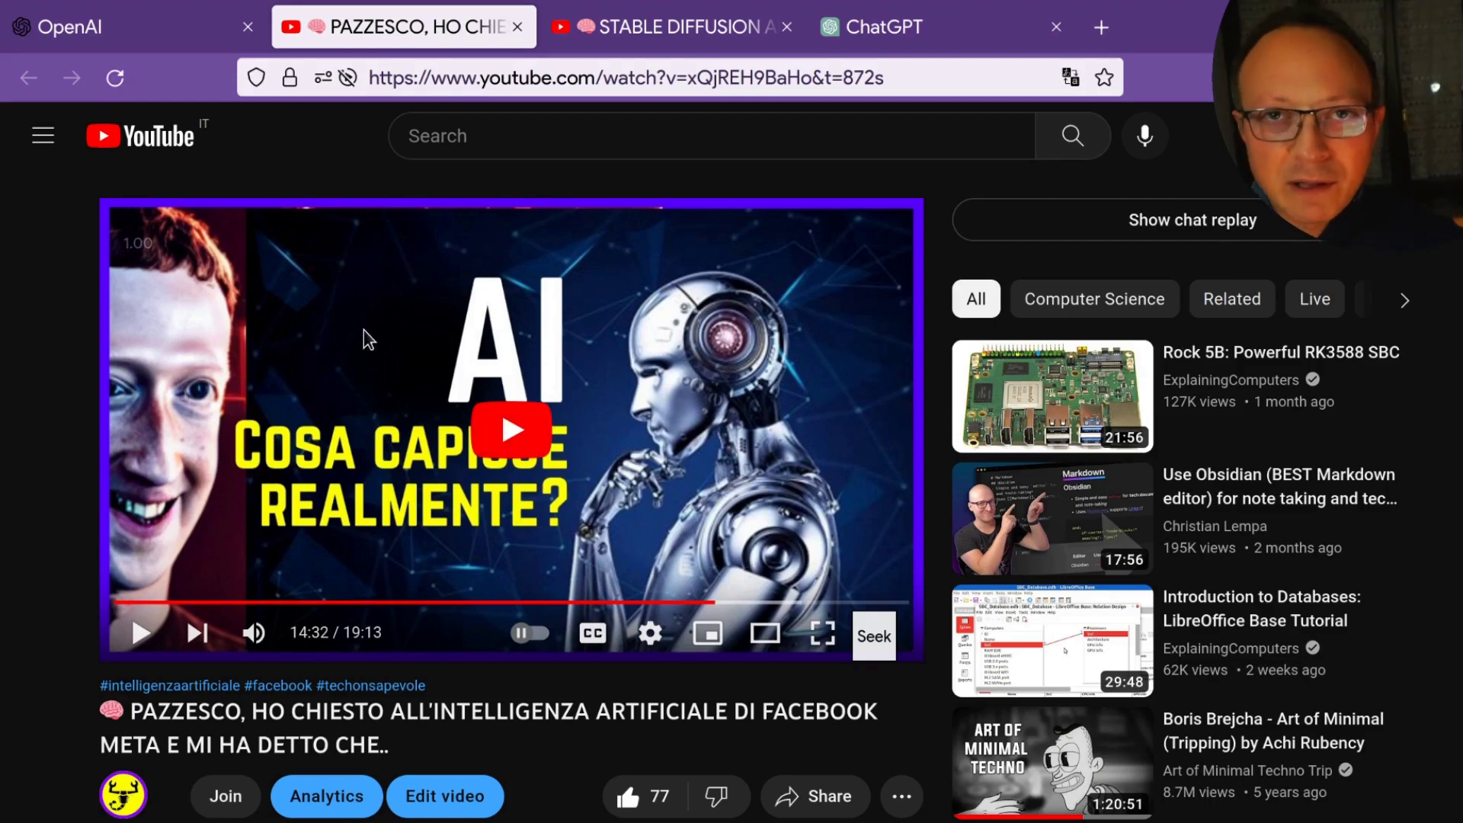
click(900, 27)
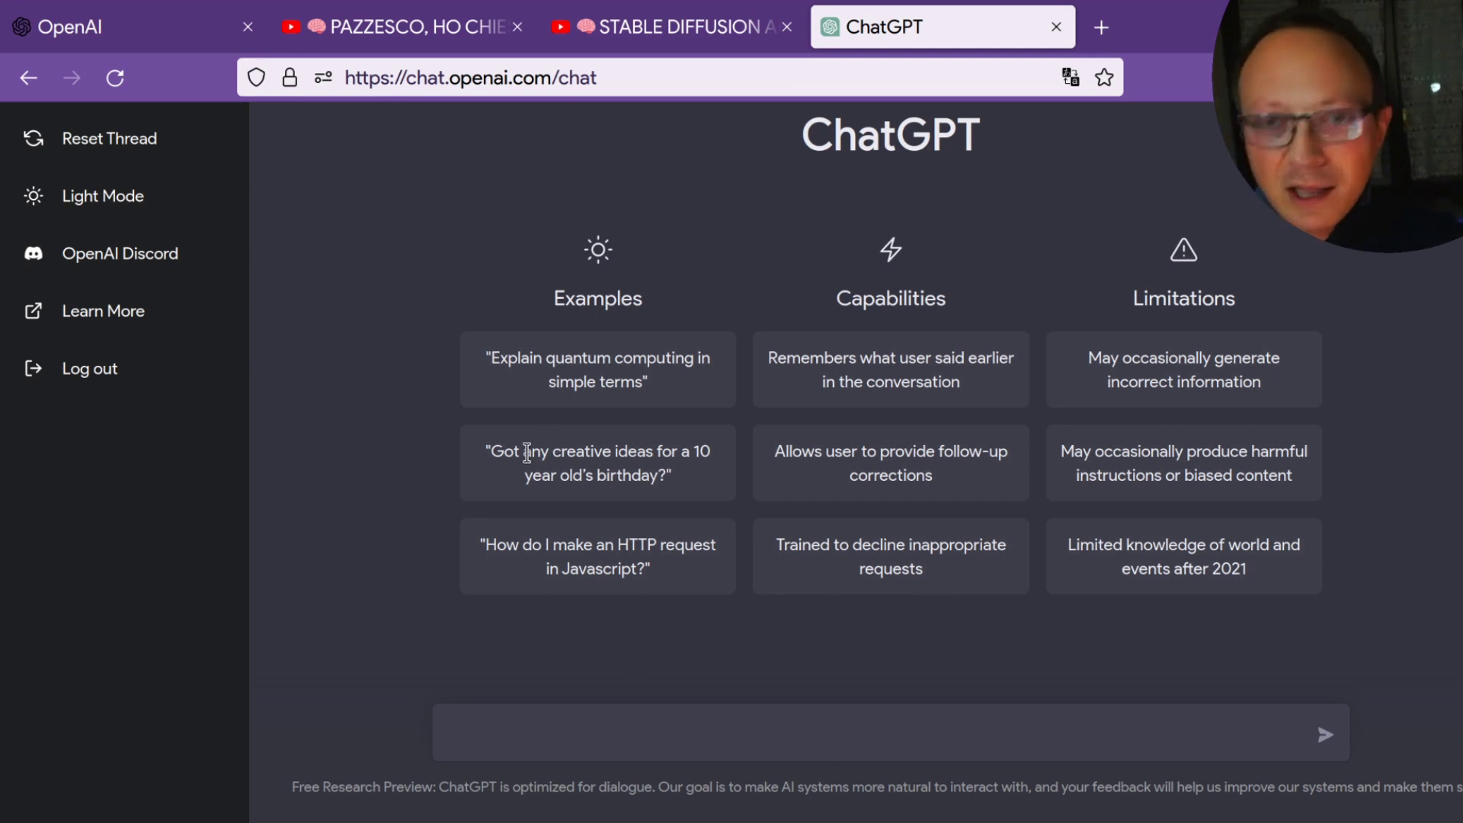
Ask ChatGPT "qual il significato della vita?"
click(614, 728)
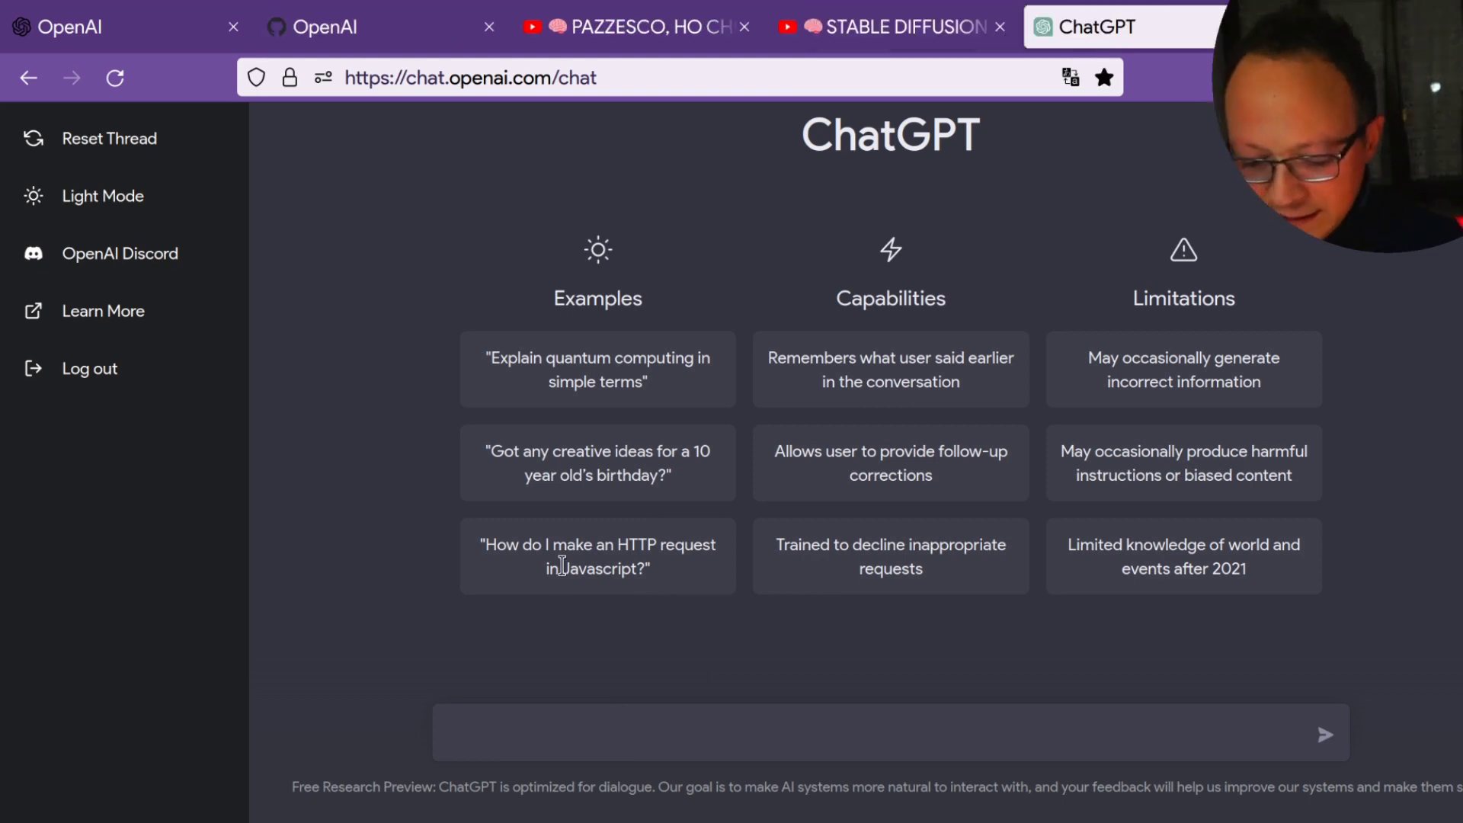
text(qual  il significato della vita)
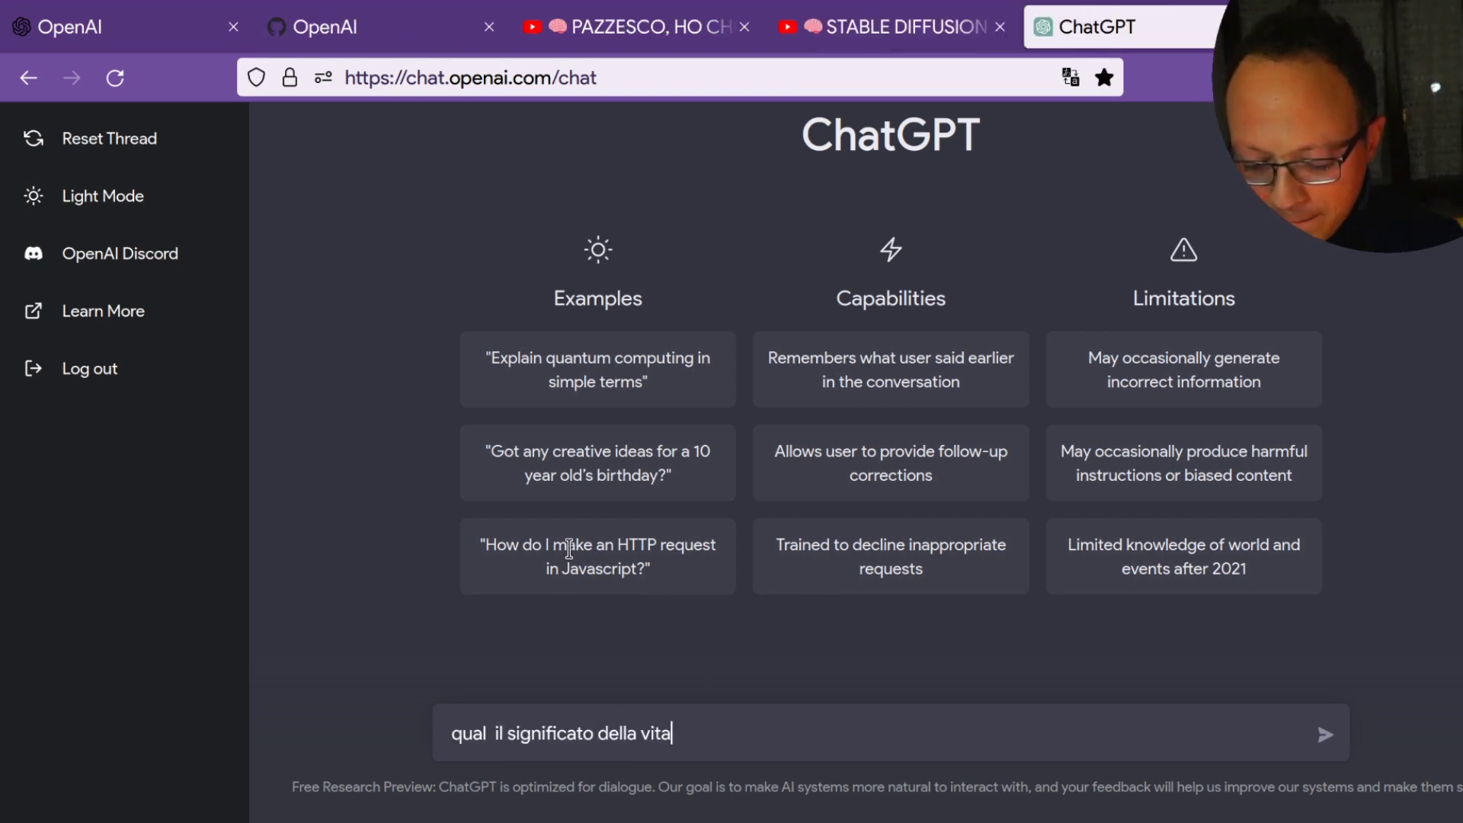
text(?)
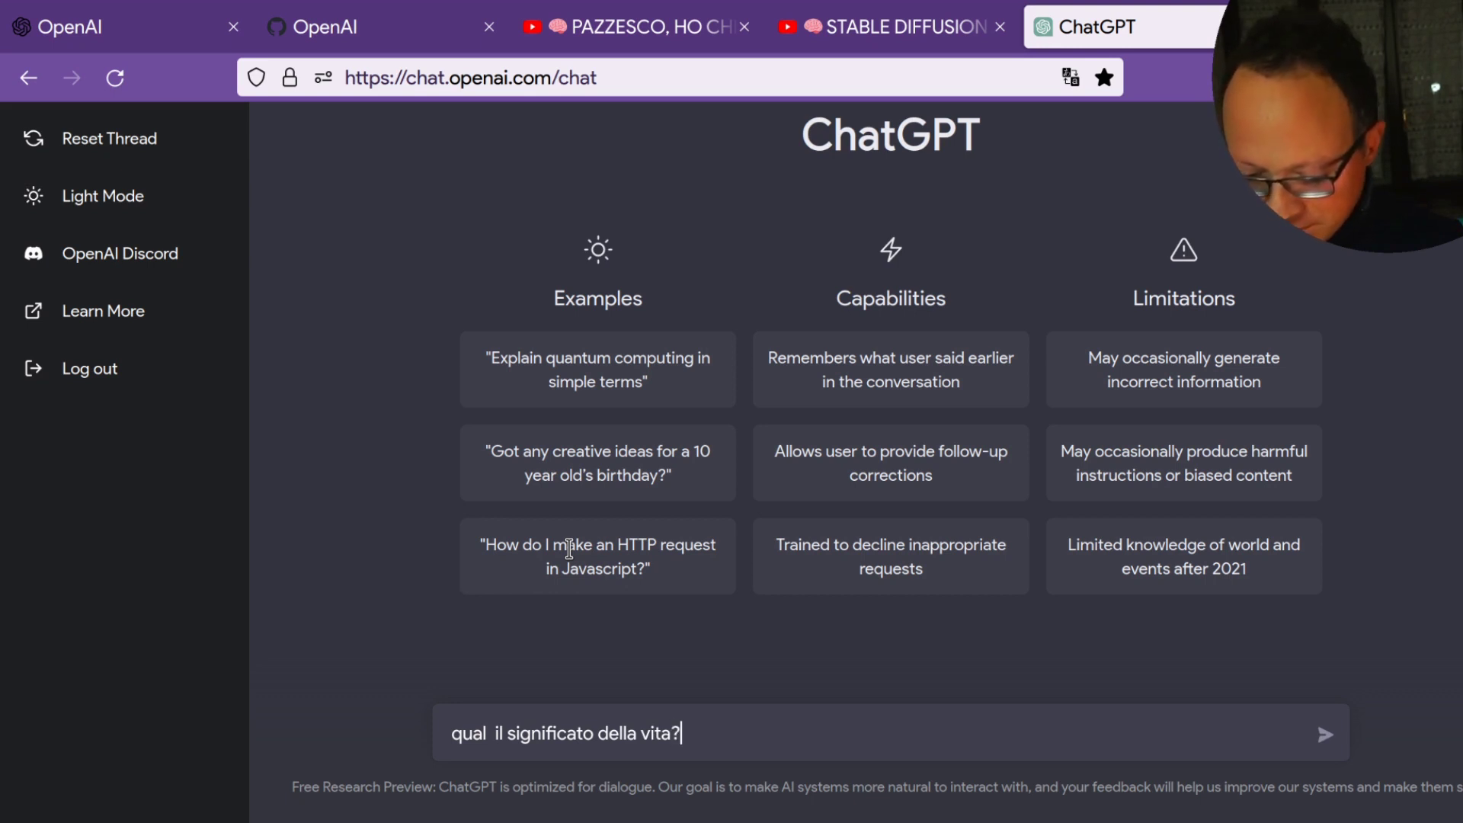
key(Return)
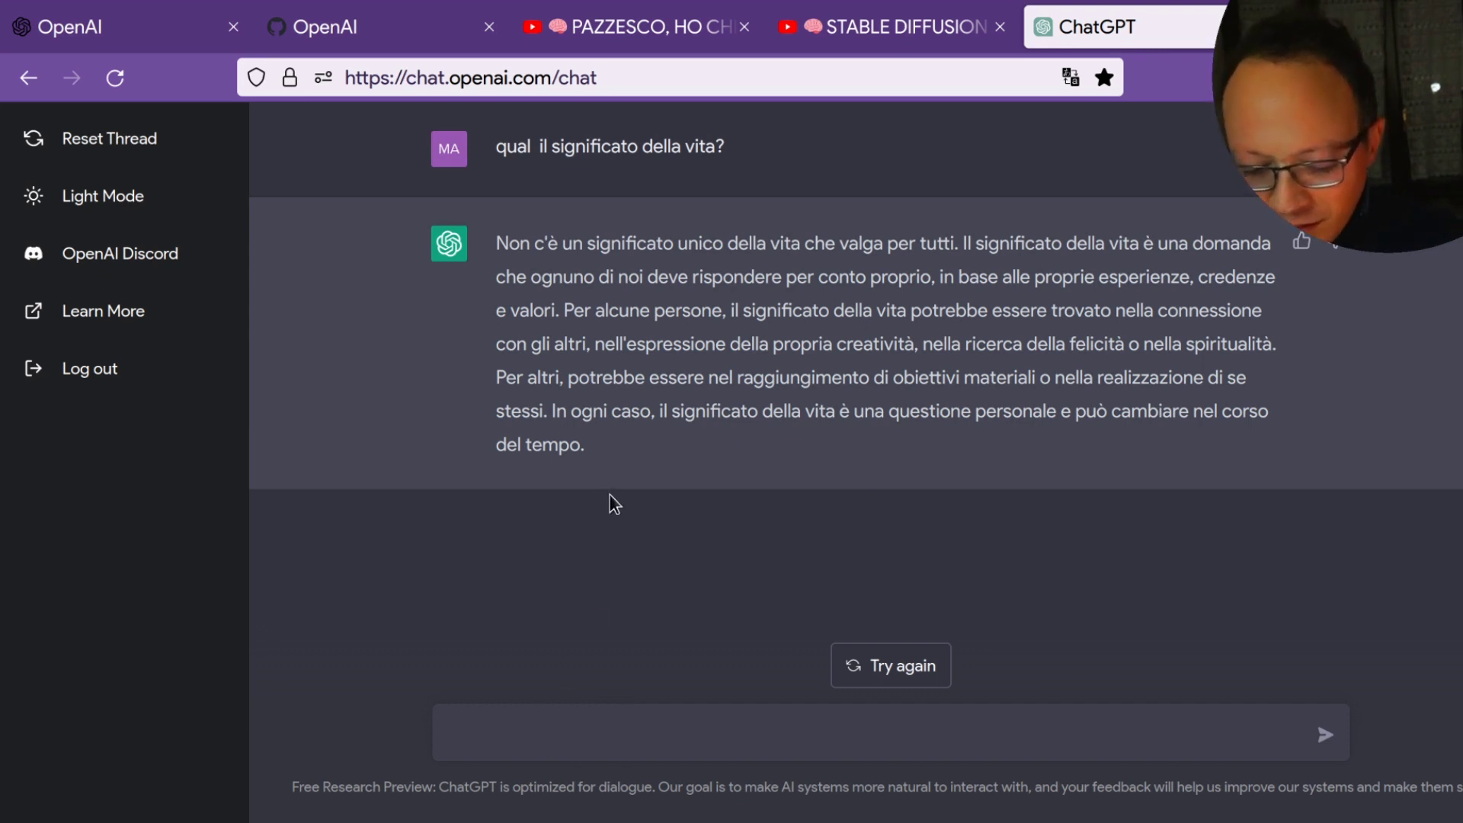
Ask ChatGPT "di che colore è una mucca rosa?" and highlight its answer
text(di che colore  un)
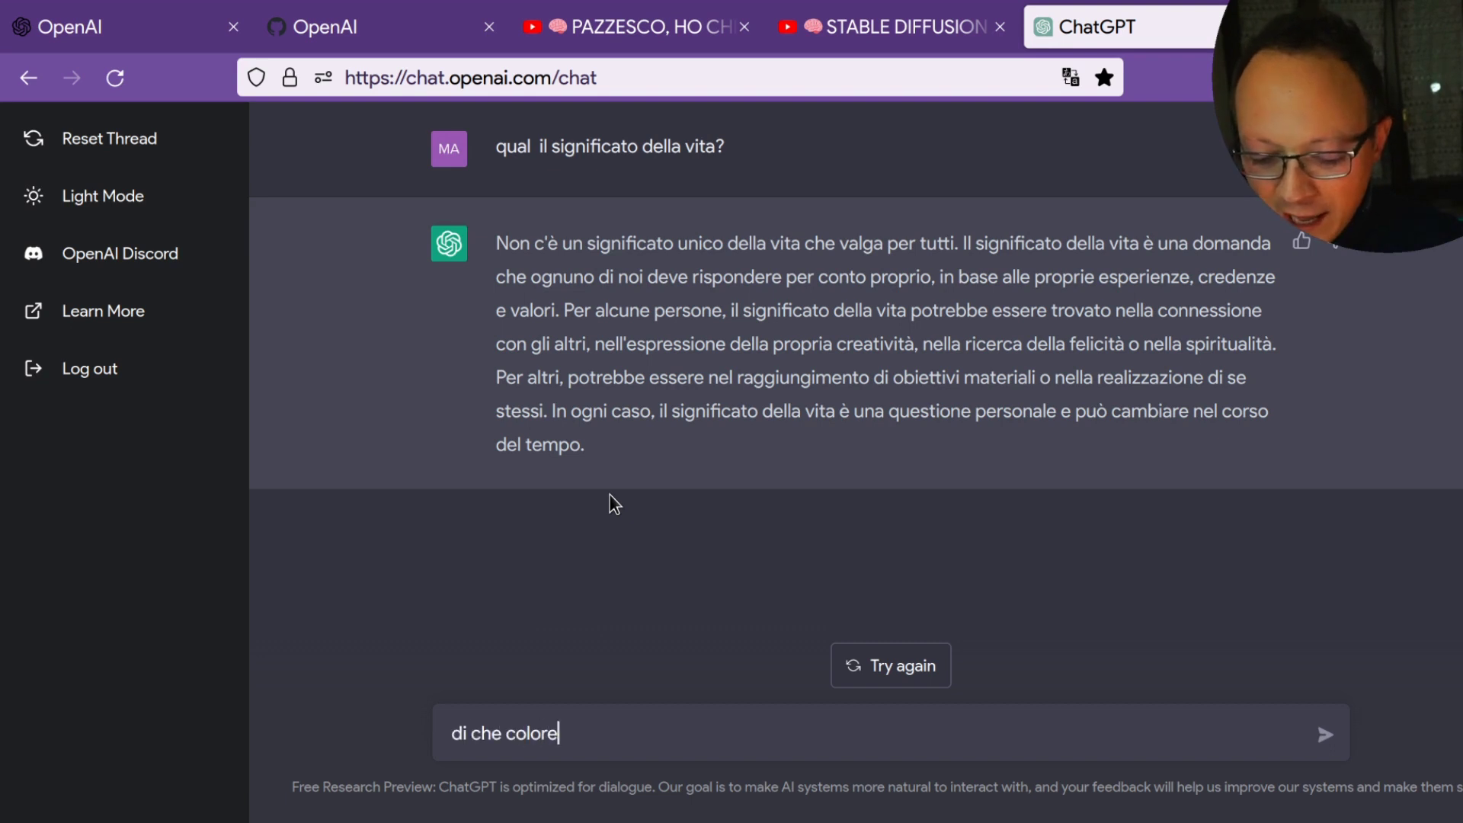
text(rosa)
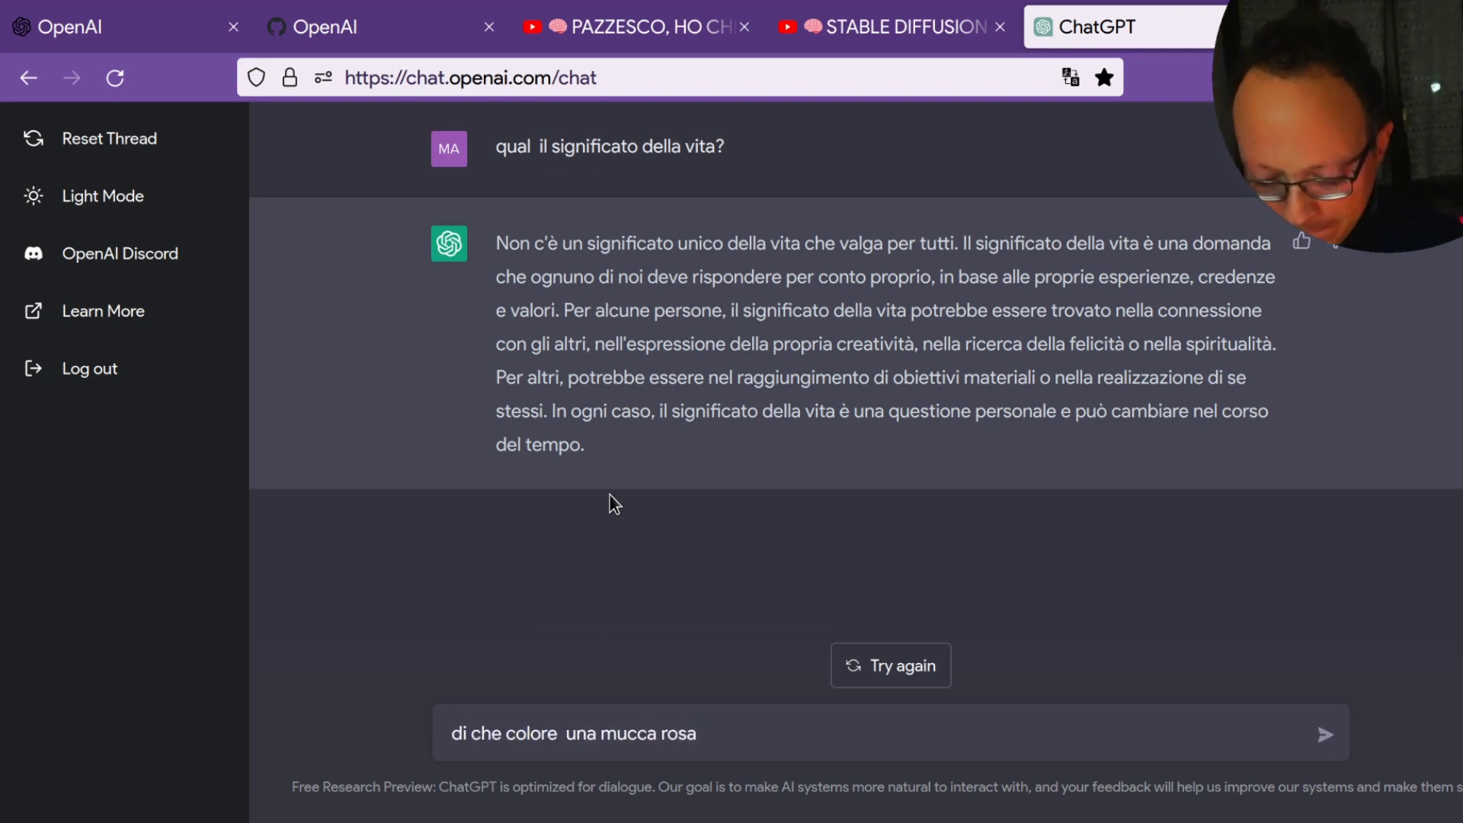
triple_click(676, 239)
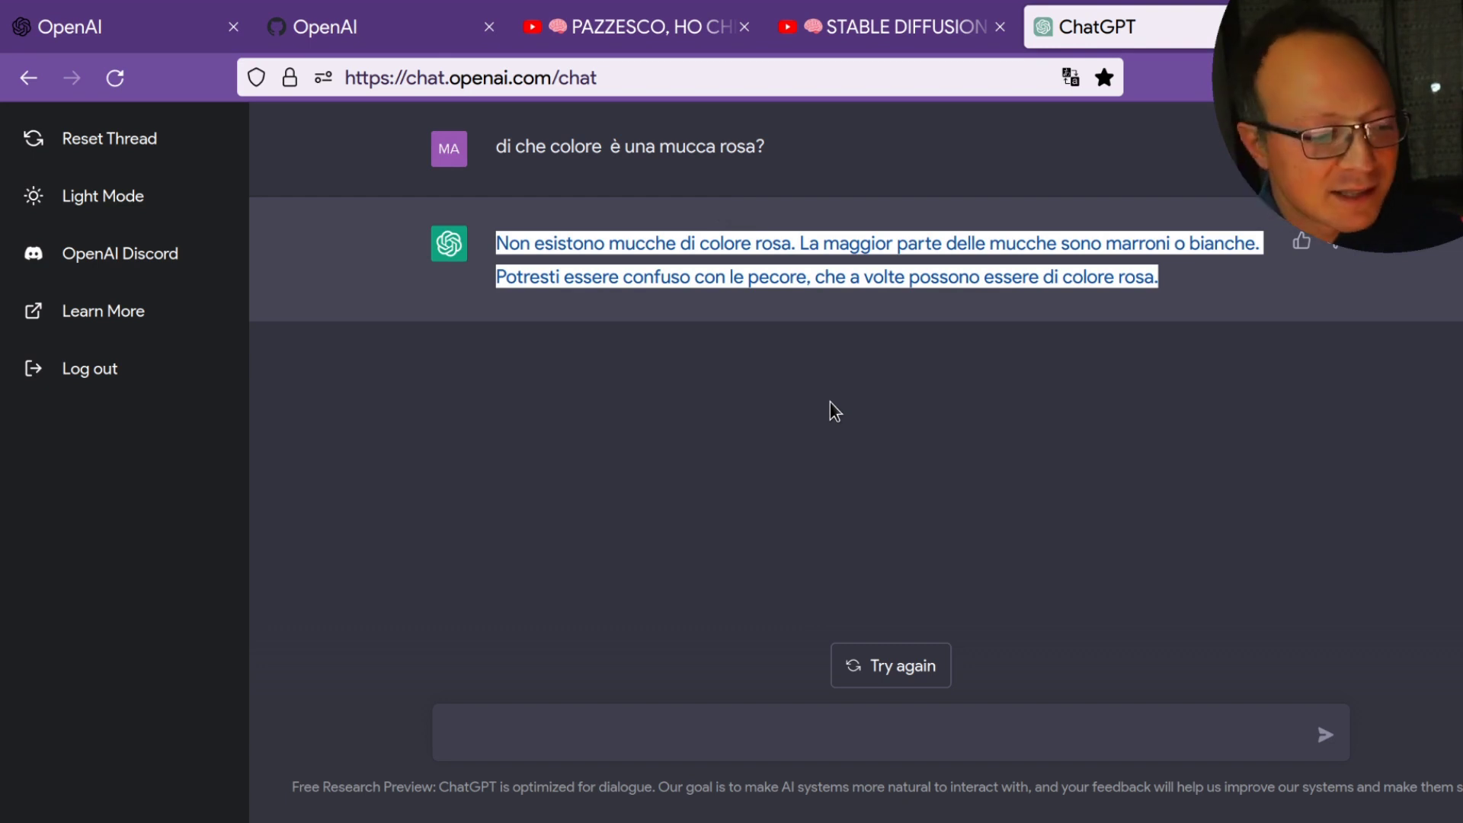
Ask ChatGPT "quante persone ci sono sulla terra?"
click(688, 720)
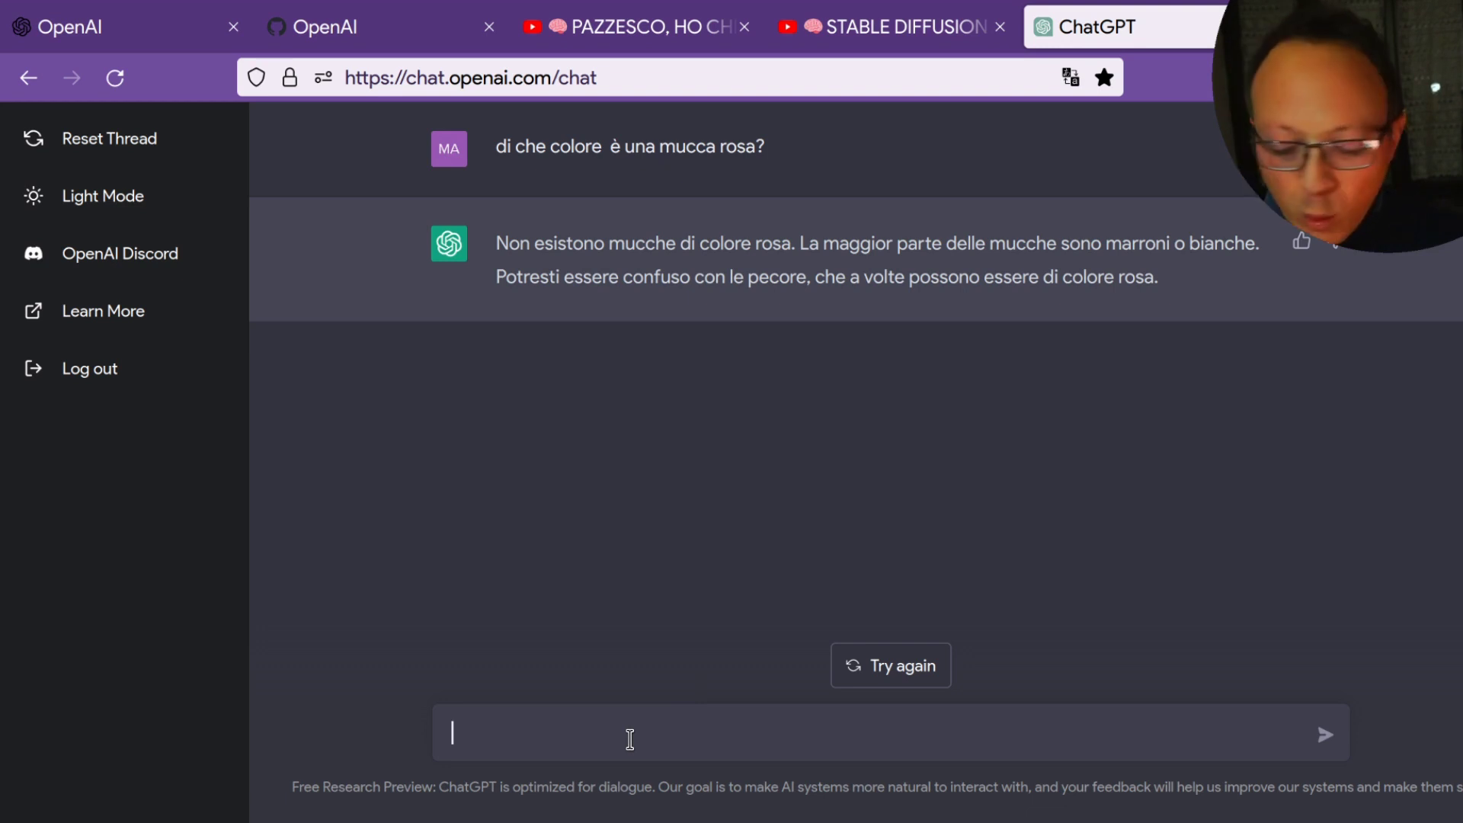
text(quante persone ci sono sulla terra)
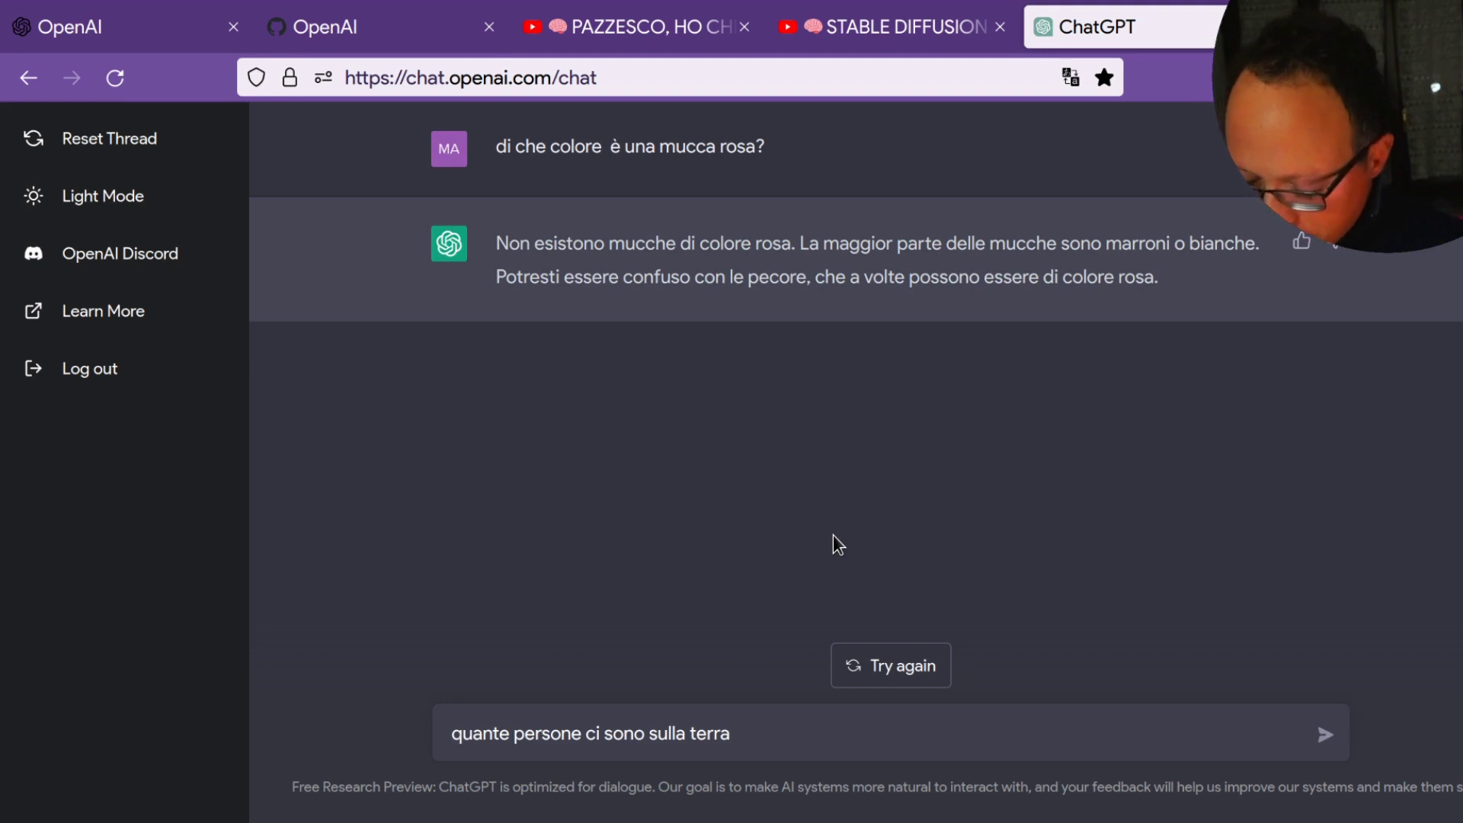
text(?)
key(Return)
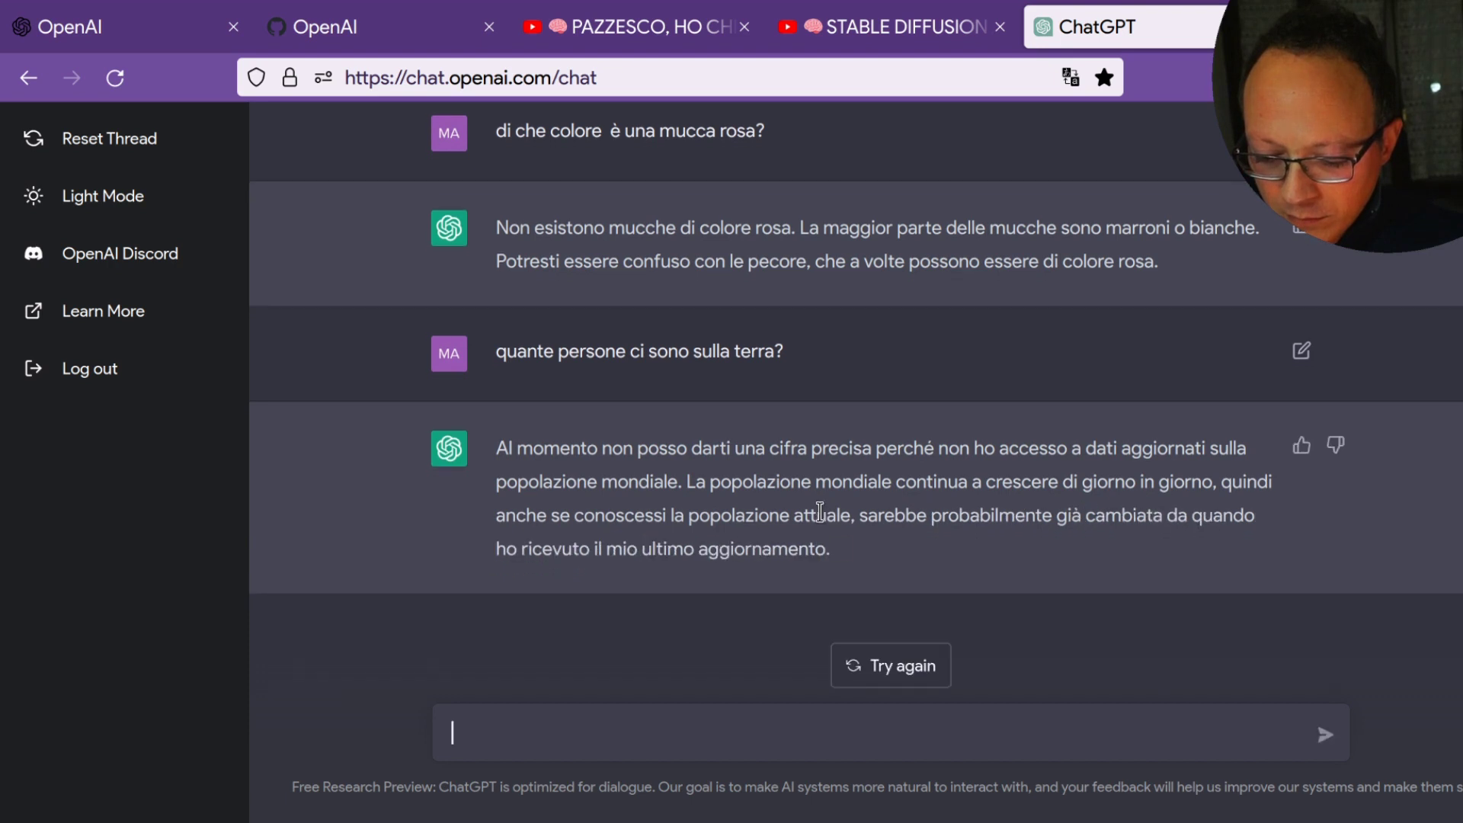
Highlight the whole answer about the world population for reading, and single out its last line about the latest update
triple_click(800, 512)
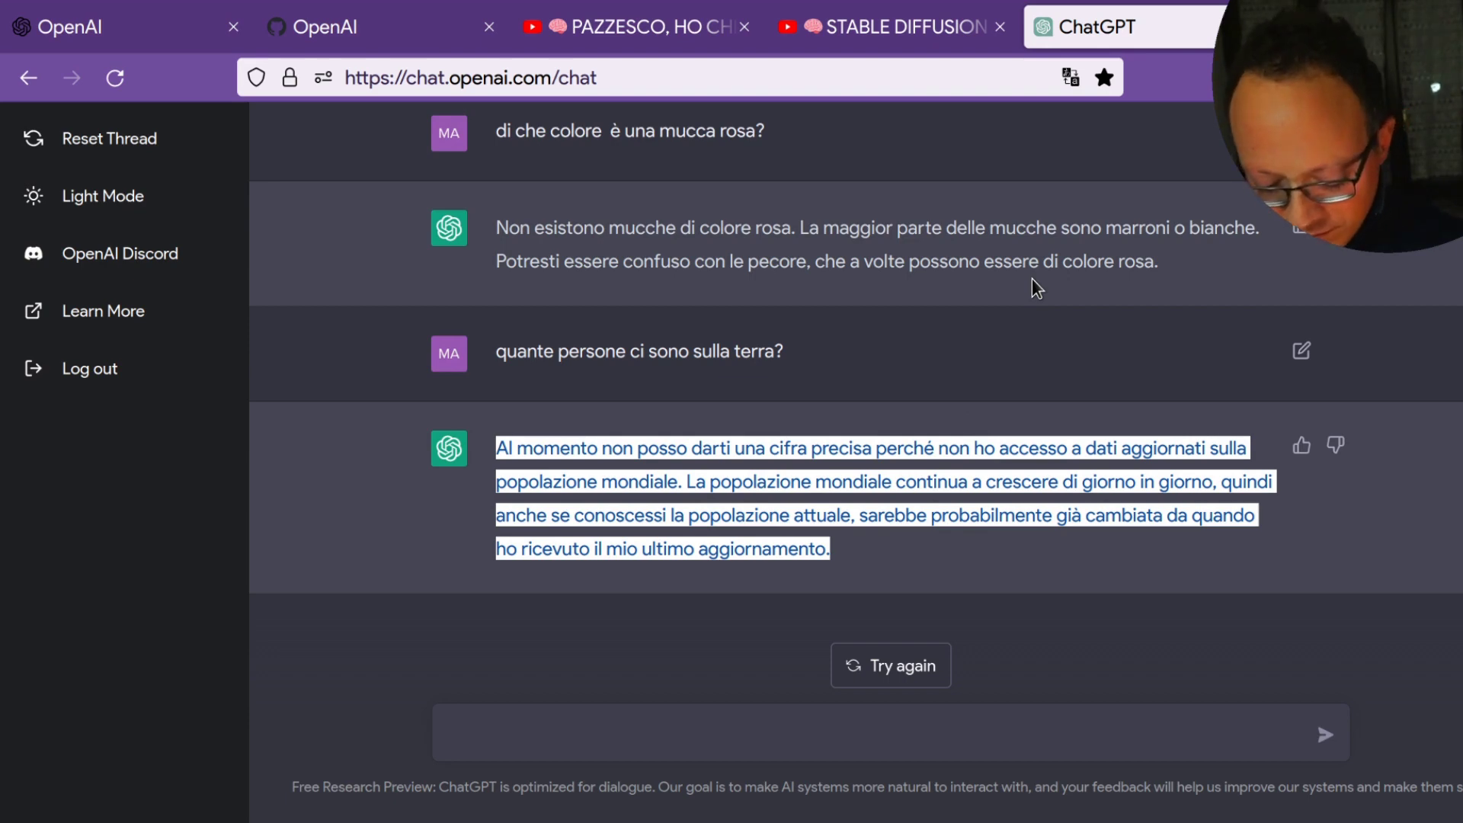
click(644, 716)
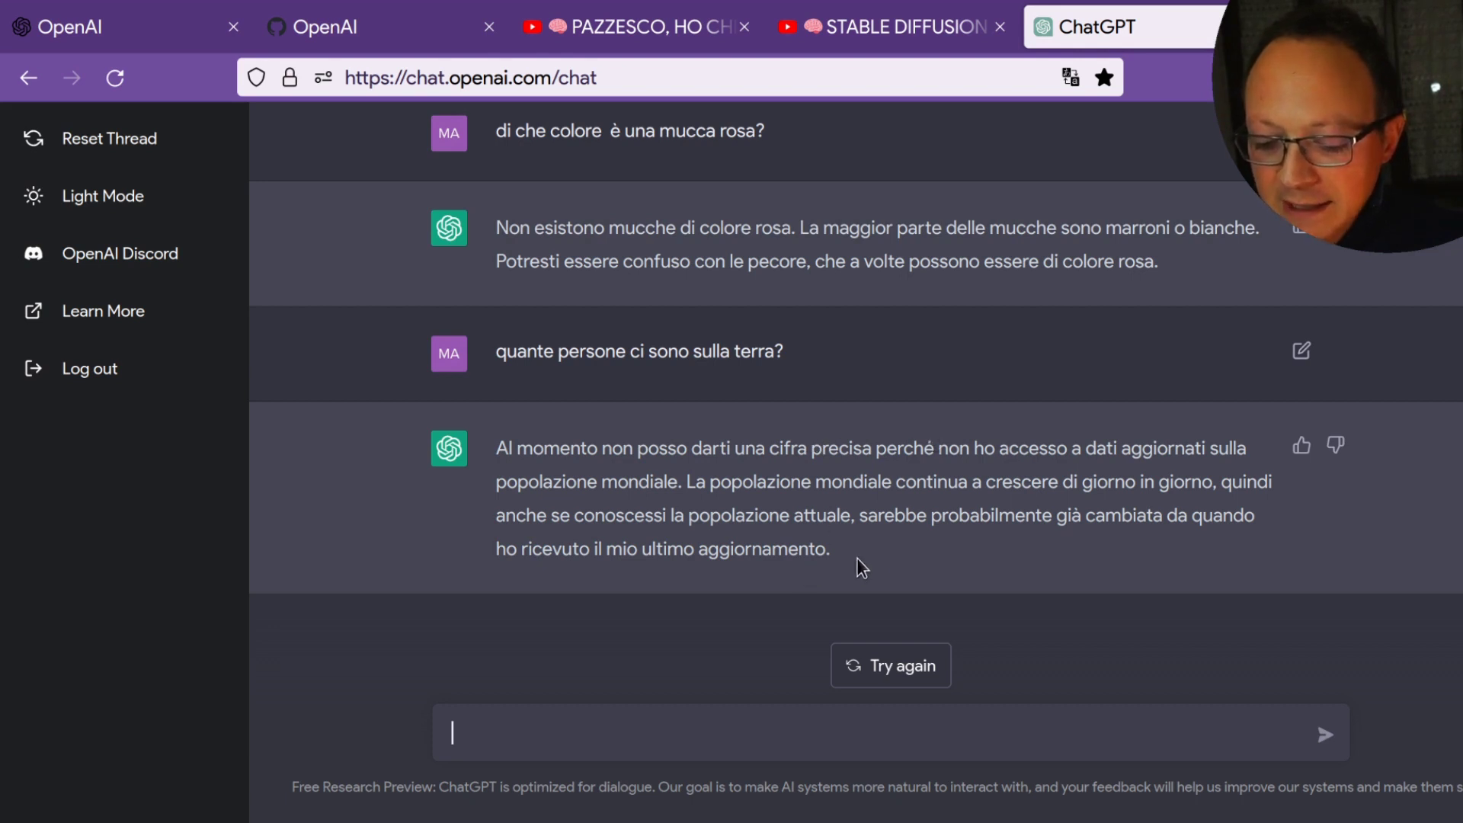
drag(869, 551, 518, 543)
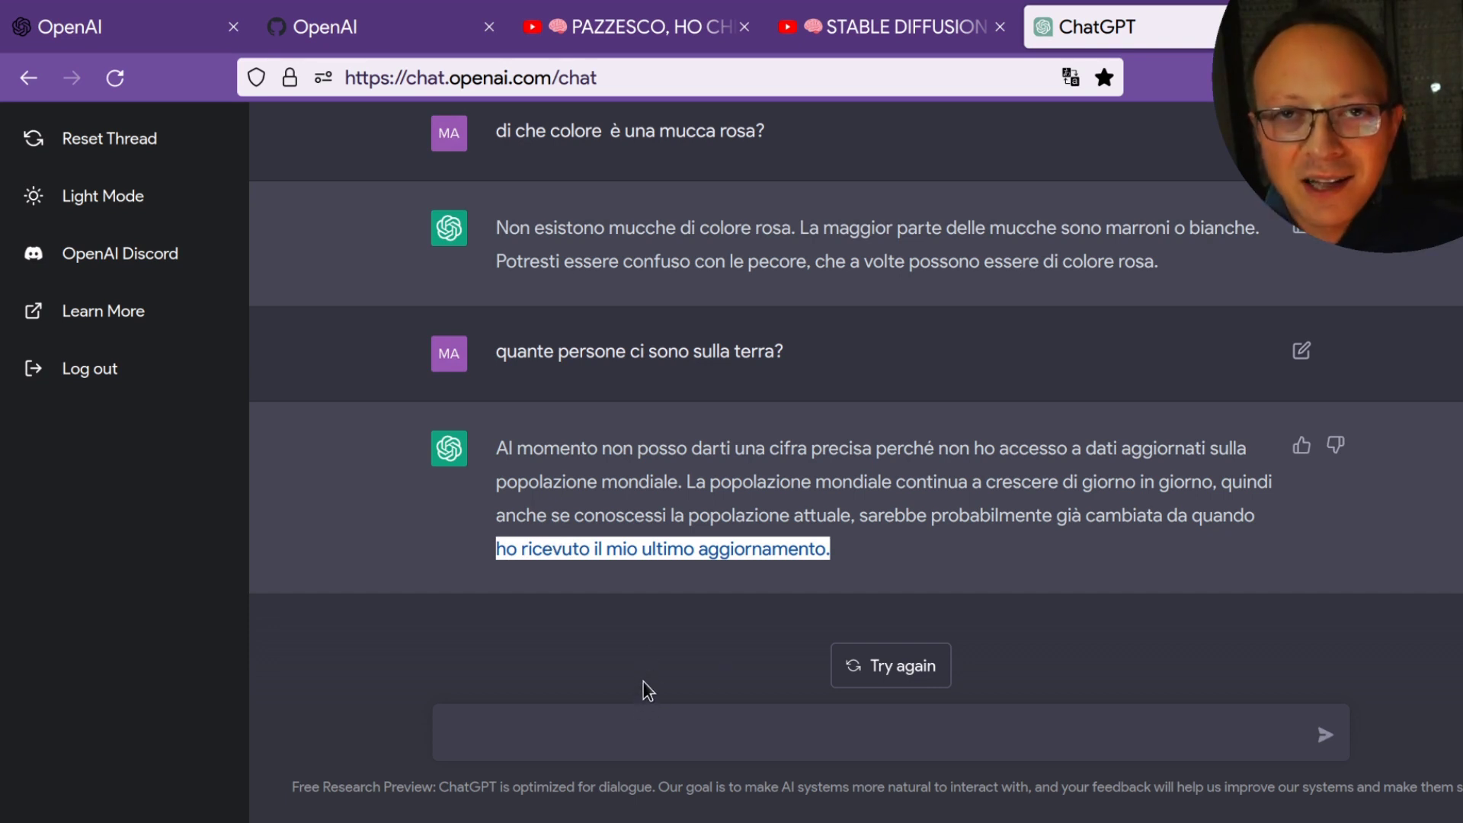
Ask ChatGPT "che è giorno oggi?" and highlight its answer
click(651, 717)
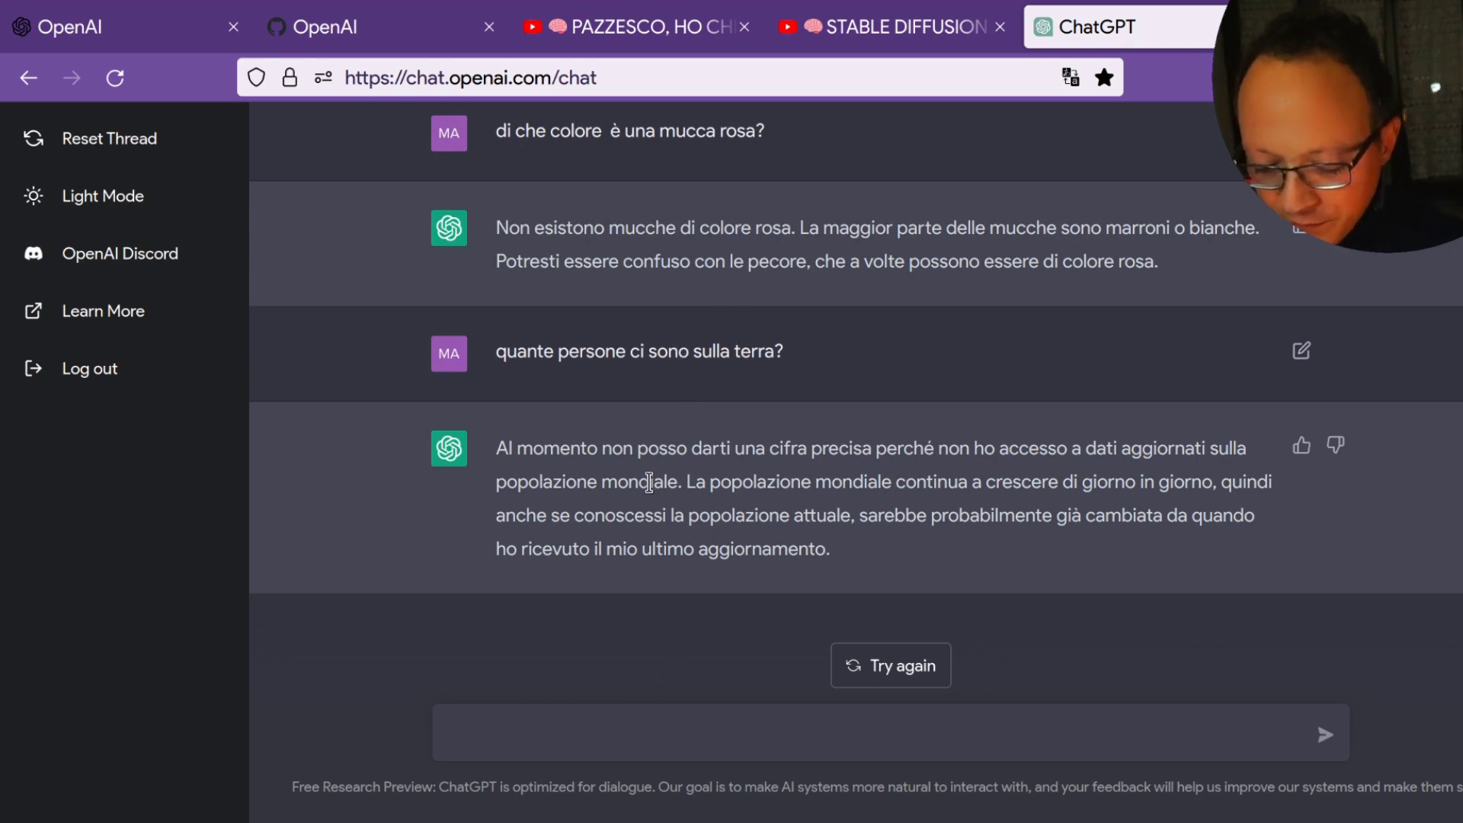
text(che)
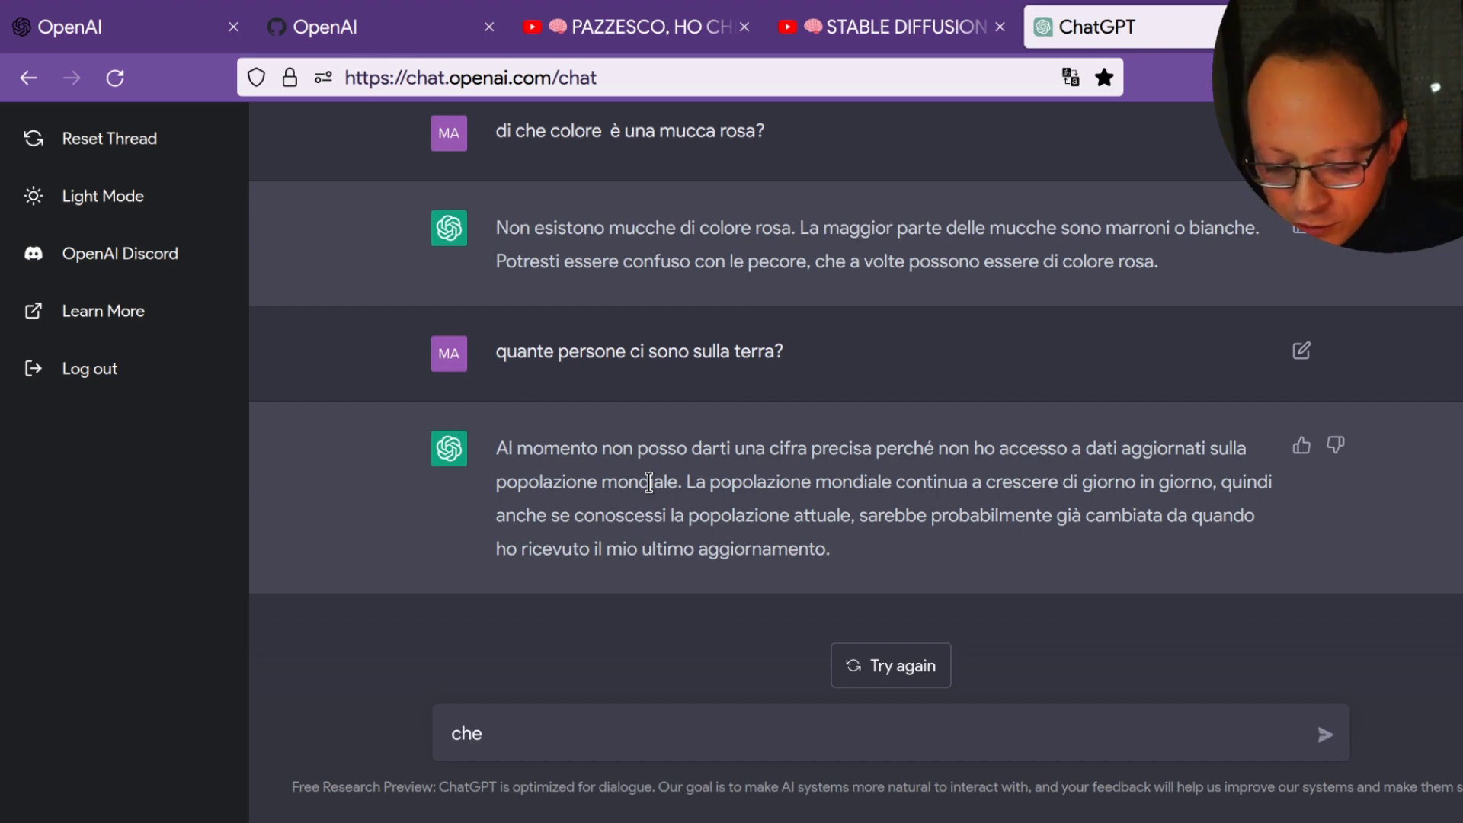
text( è giorno  oggi)
triple_click(714, 481)
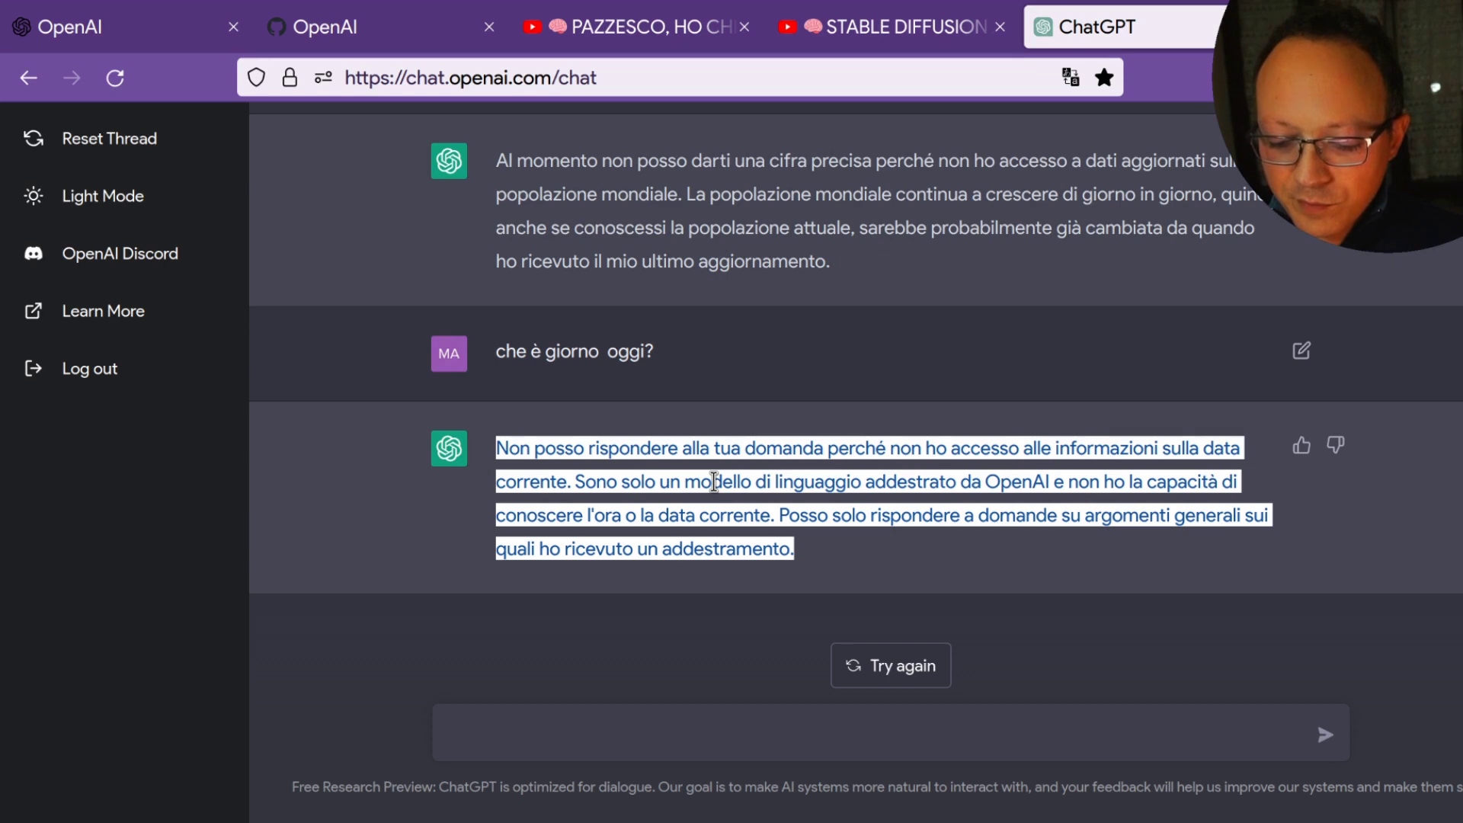
Ask ChatGPT "quali sono tutti i generi?"
click(832, 738)
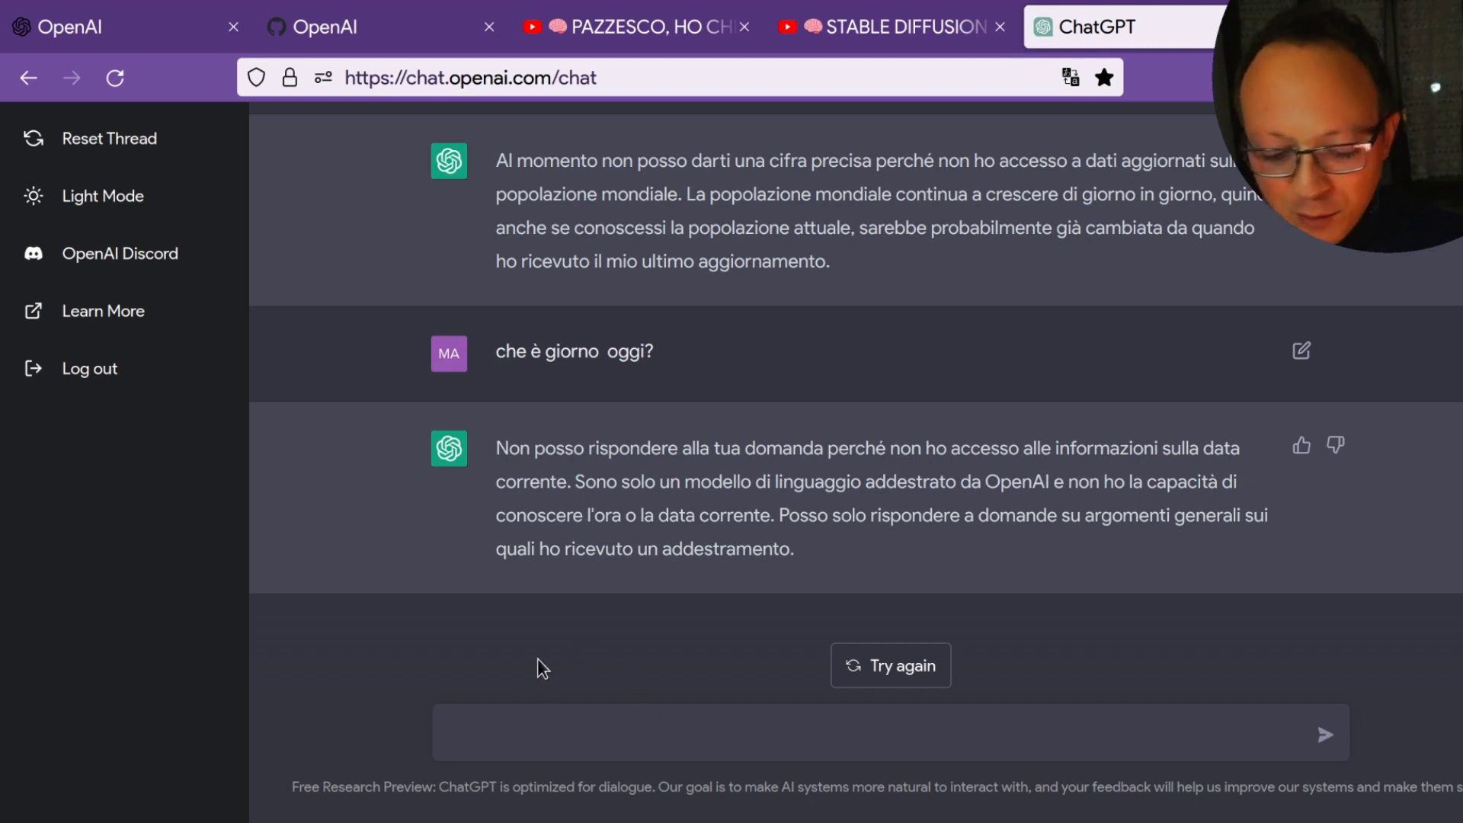
text(quali sono tutti)
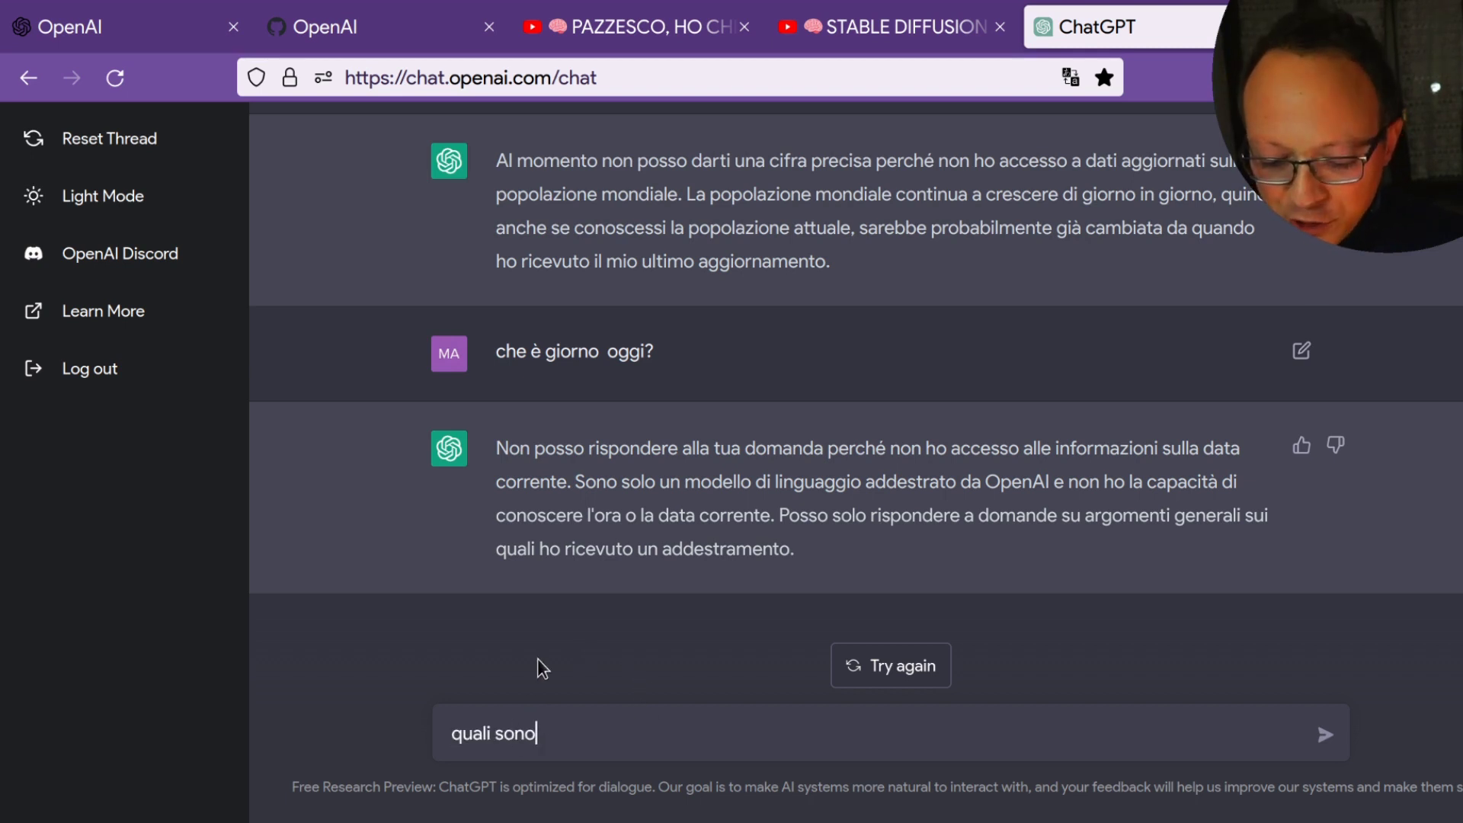
text( i generi?)
key(Return)
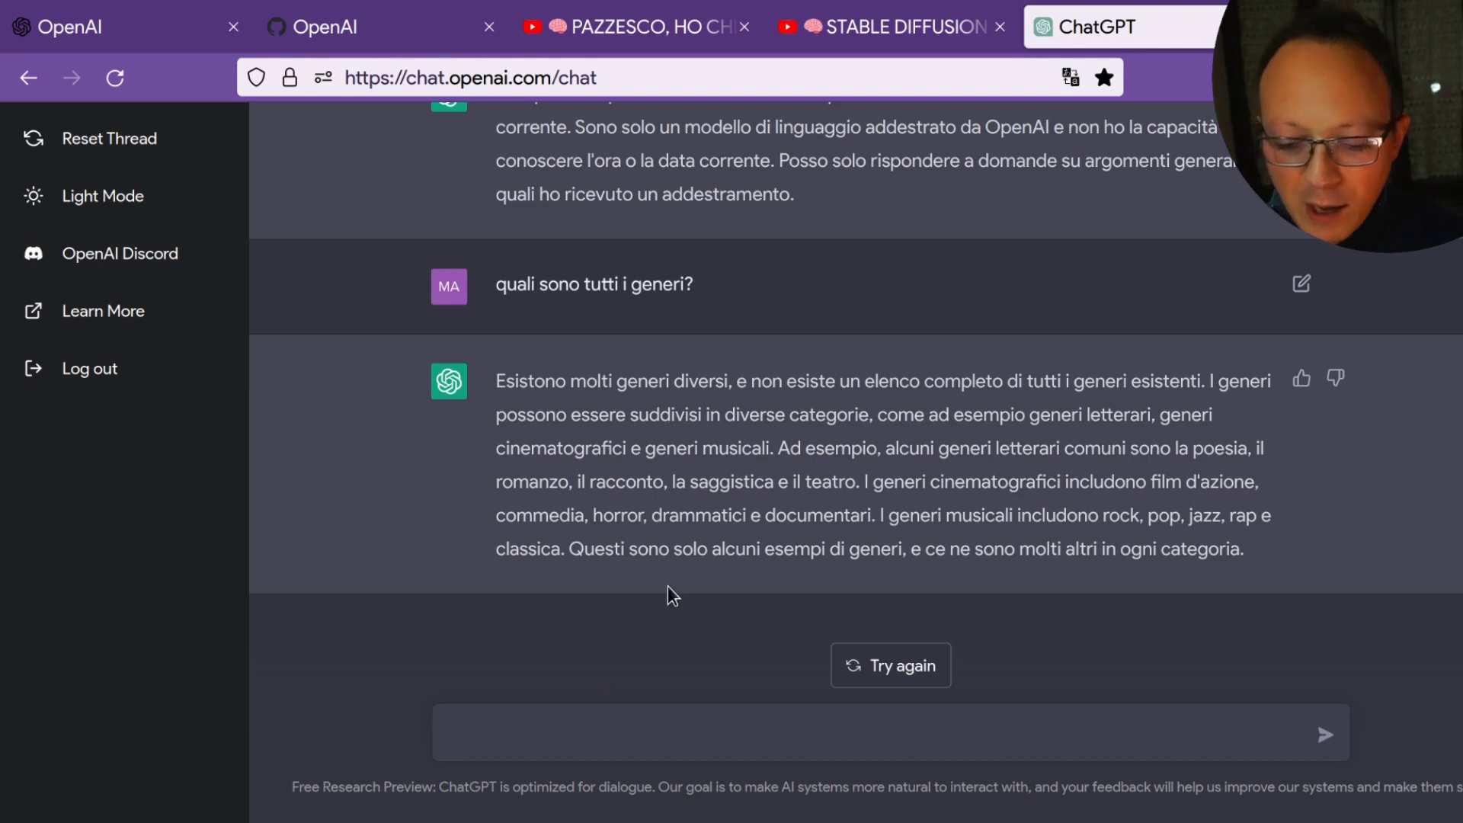
text(ho)
key(BackSpace)
key(BackSpace)
text(qua la la domanda )
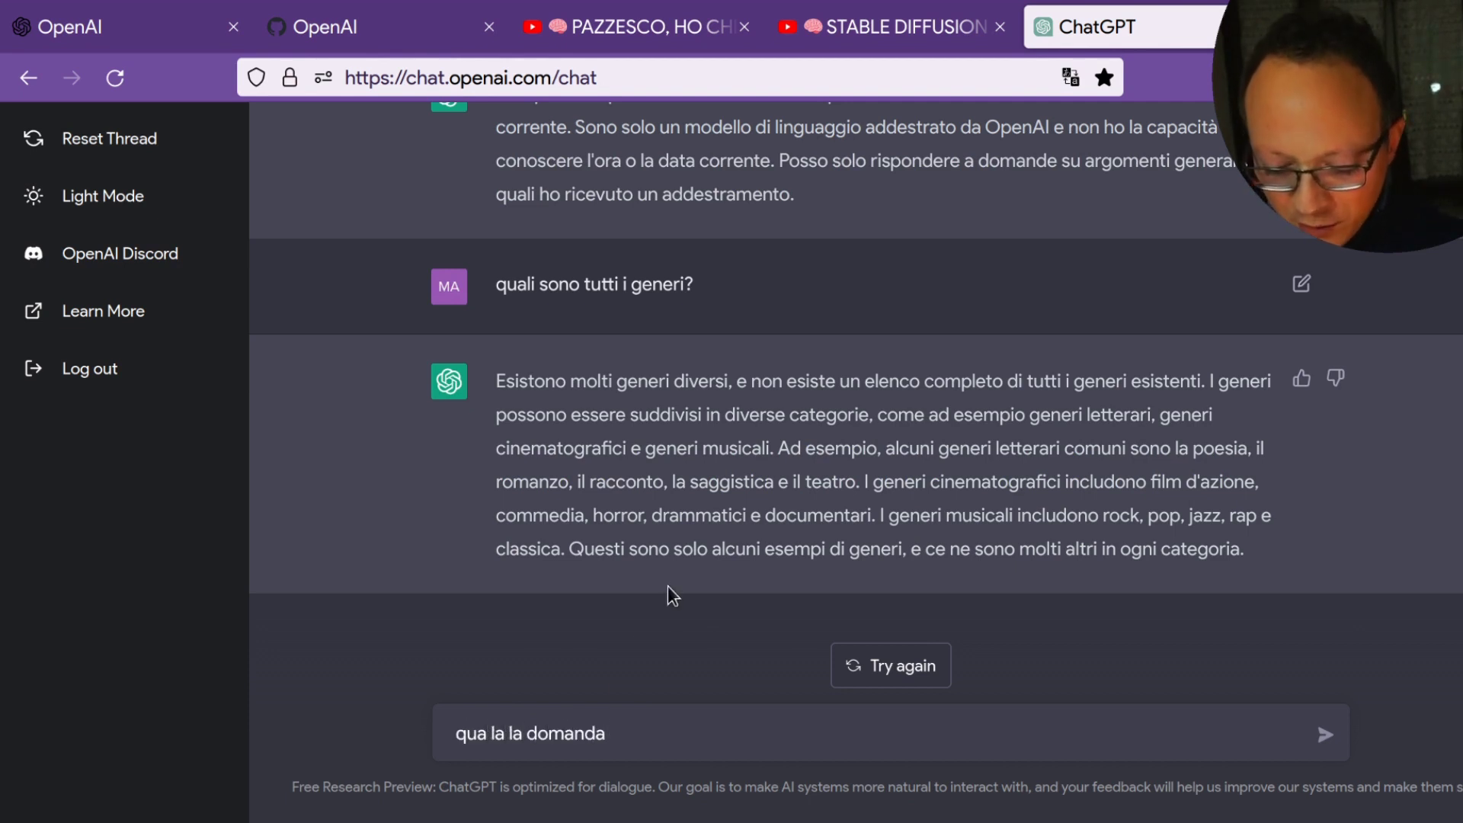
text(troppo generica)
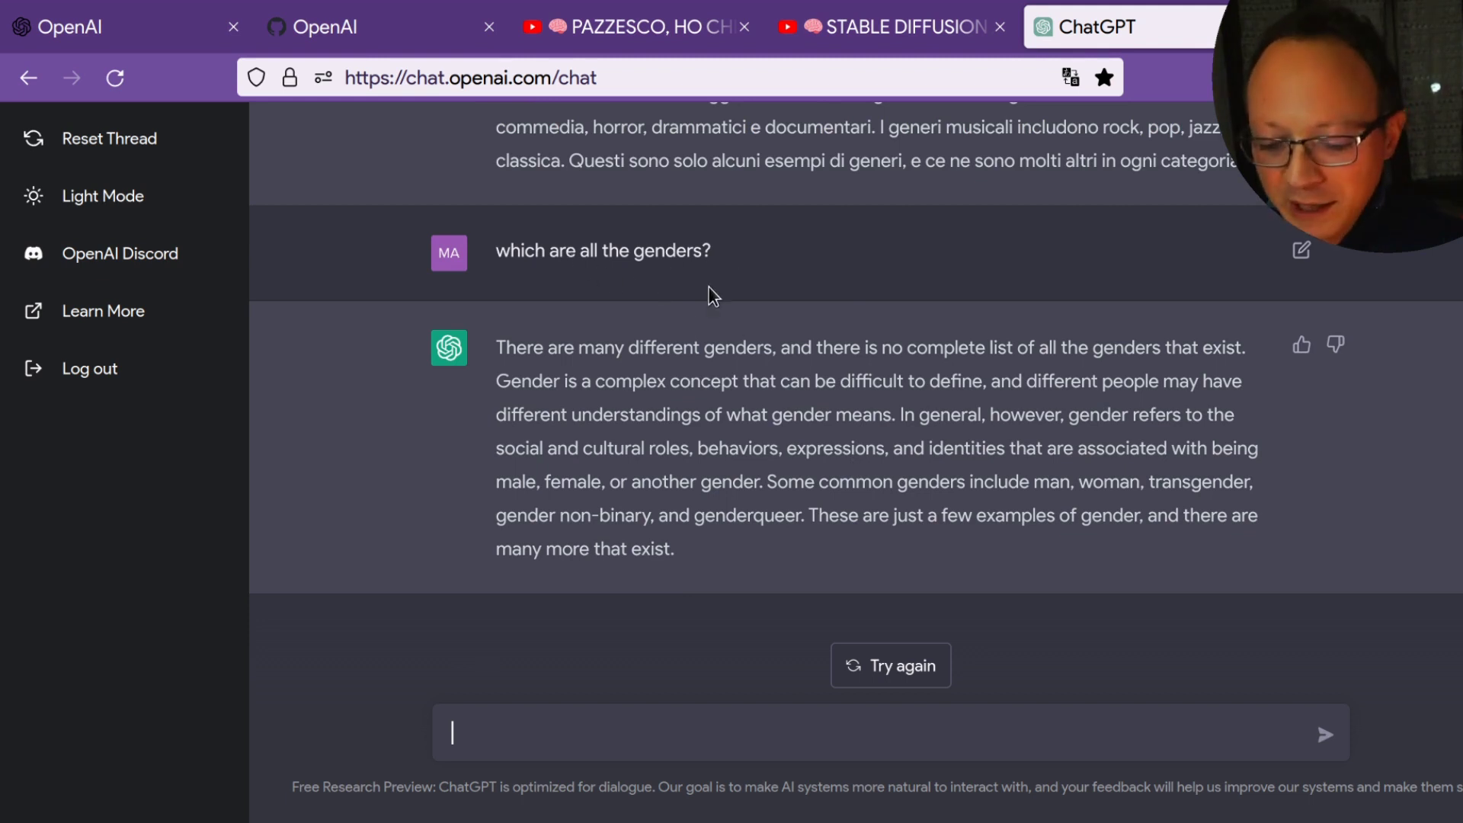
Copy the earlier question "which are all the genders?" into a new message
triple_click(682, 250)
key(ctrl+c)
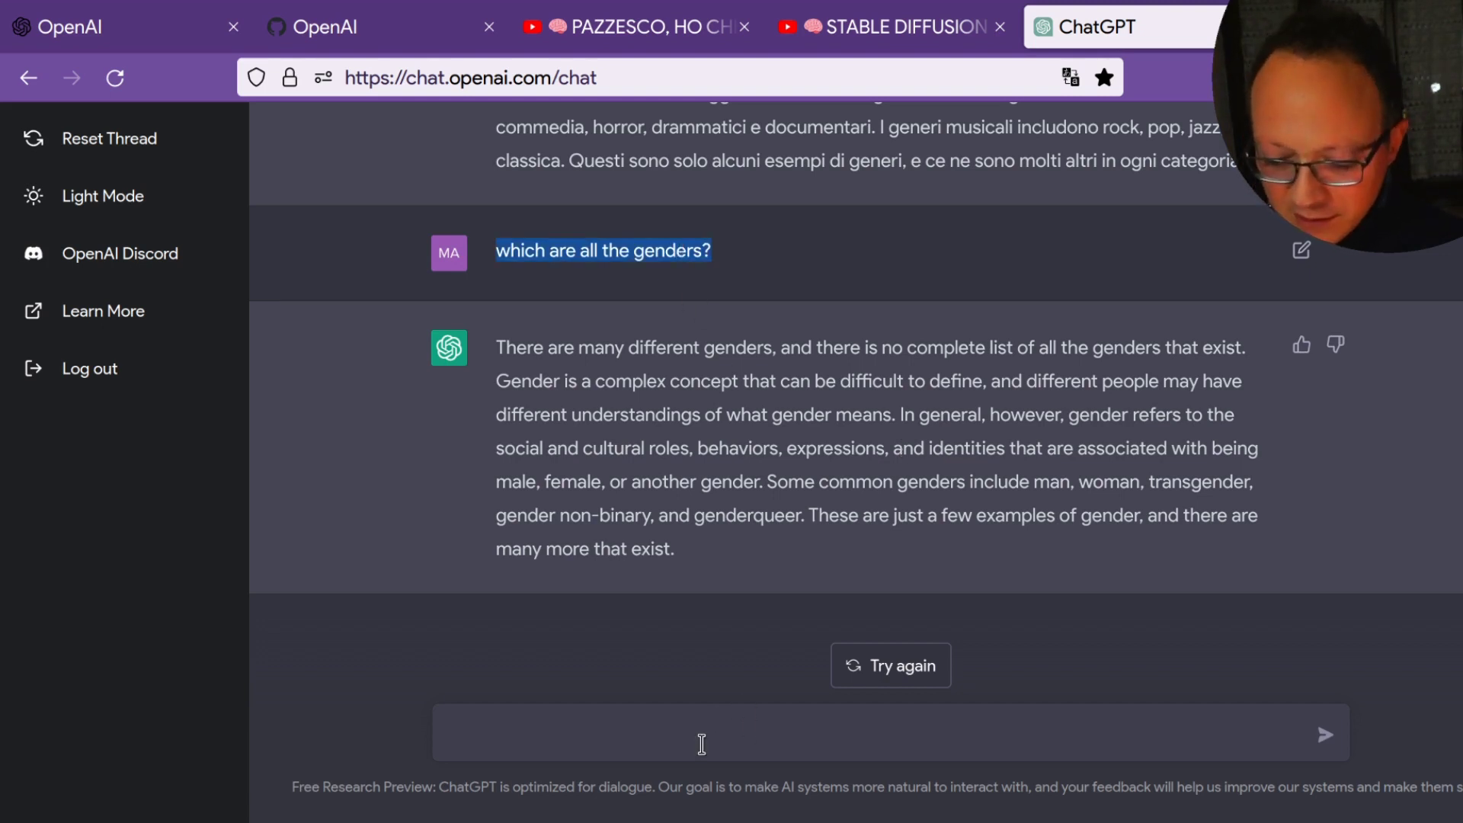
click(675, 719)
key(ctrl+v)
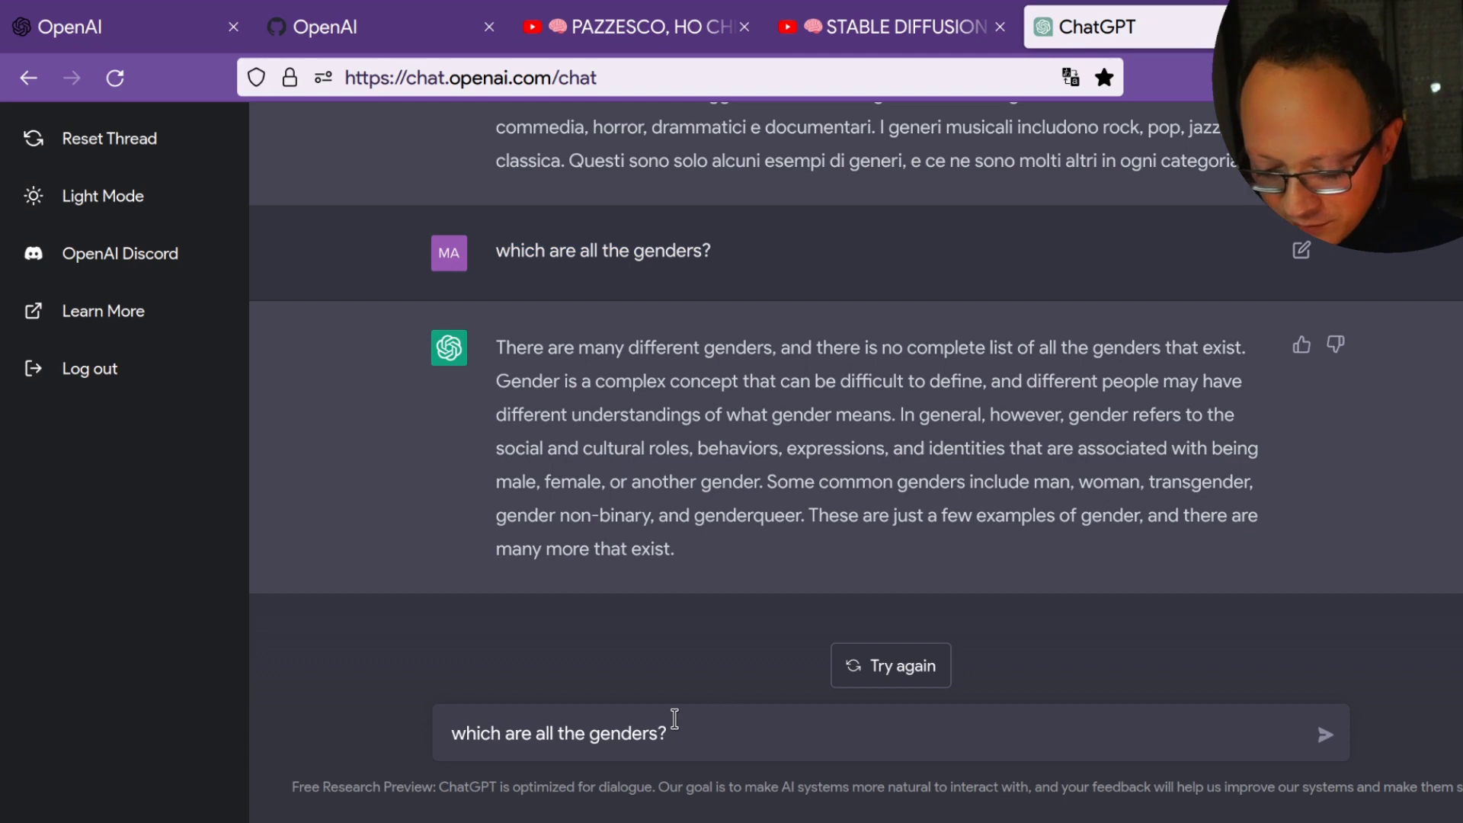
Append "answer in italian" to the copied question, send it and highlight the reply for reading
text(In i)
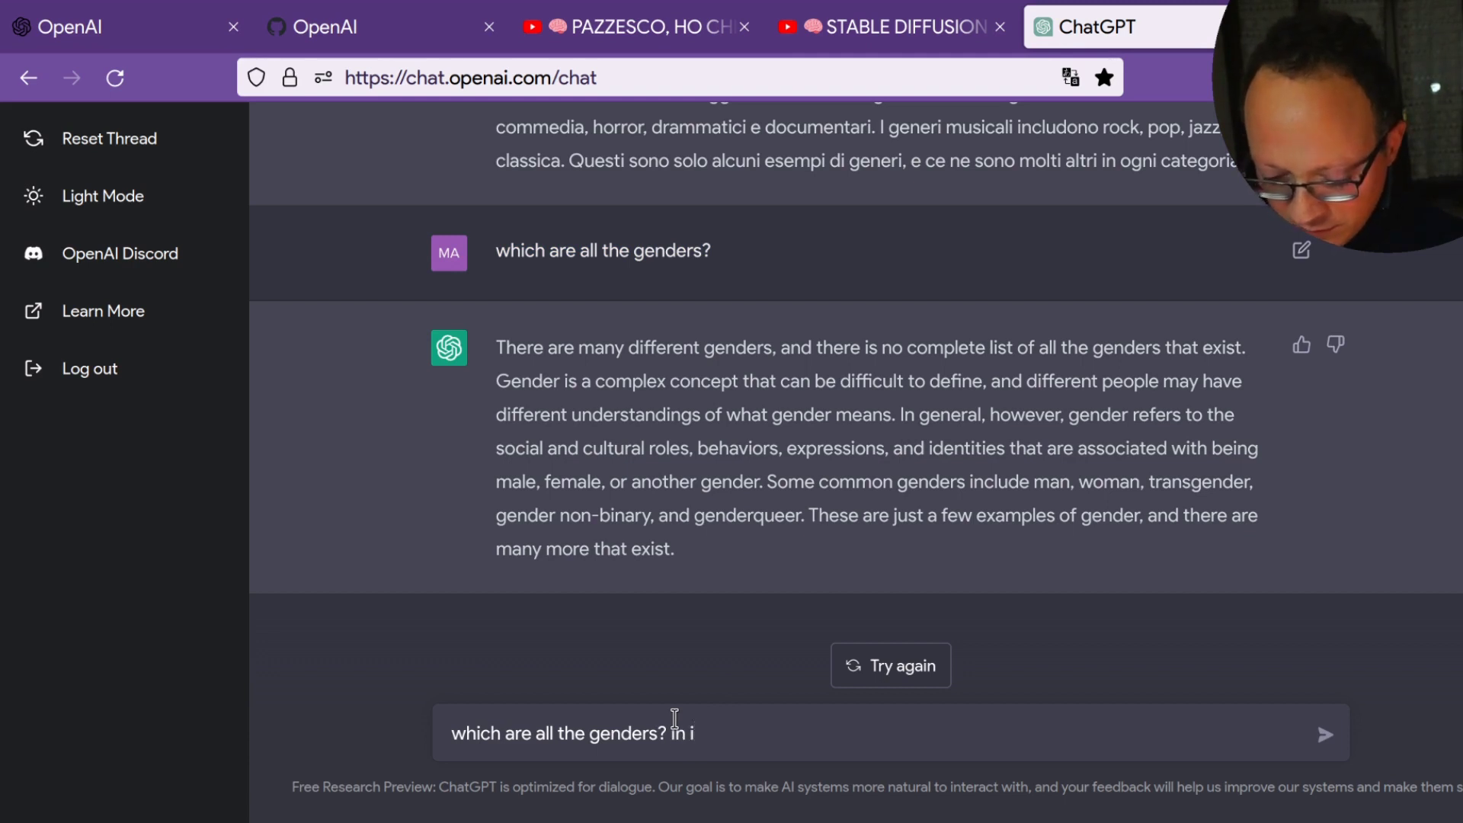
key(BackSpace)
key(BackSpace)
key(BackSpace)
key(BackSpace)
text(ans)
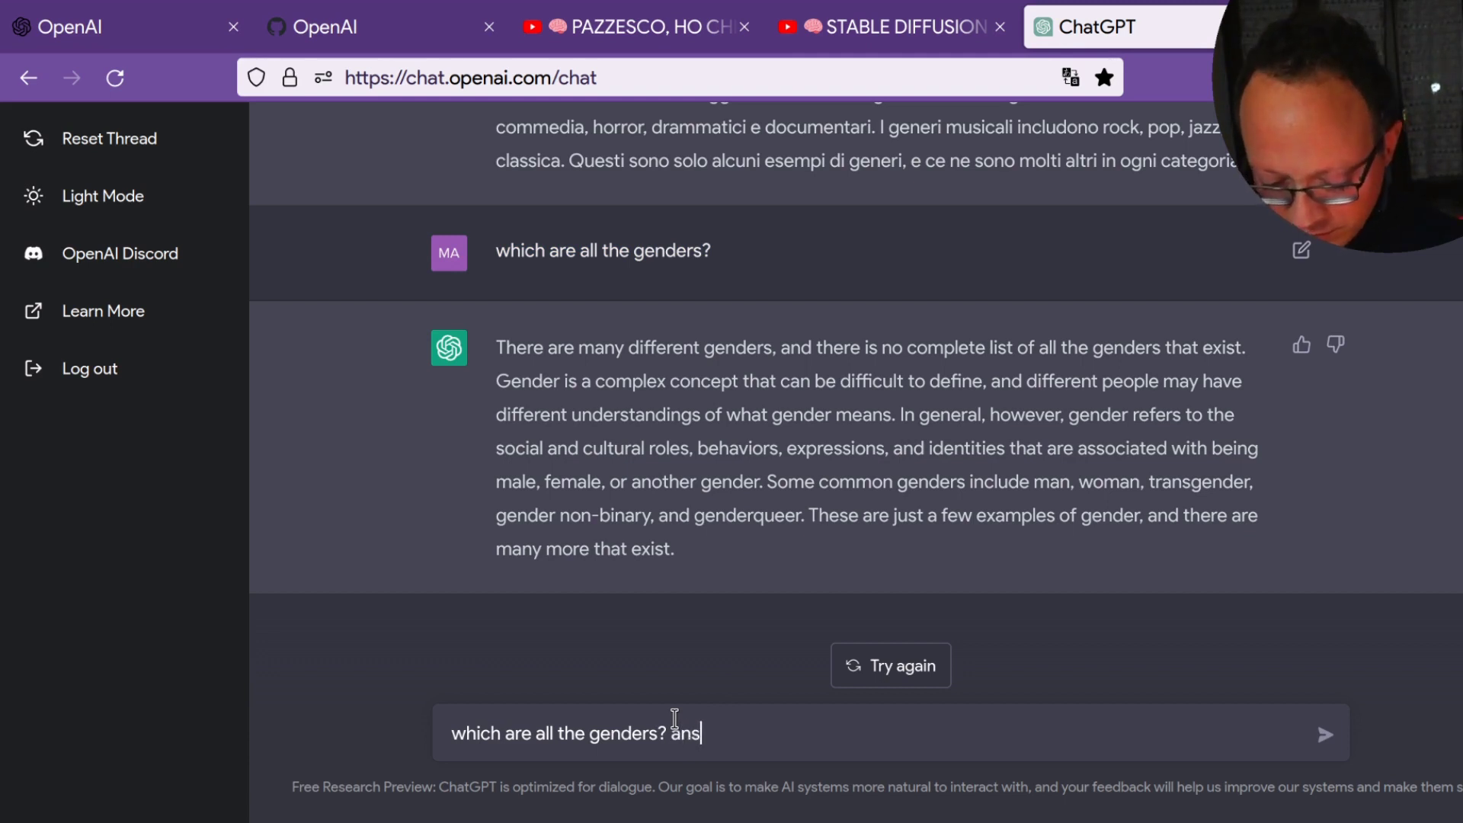
text(wer i)
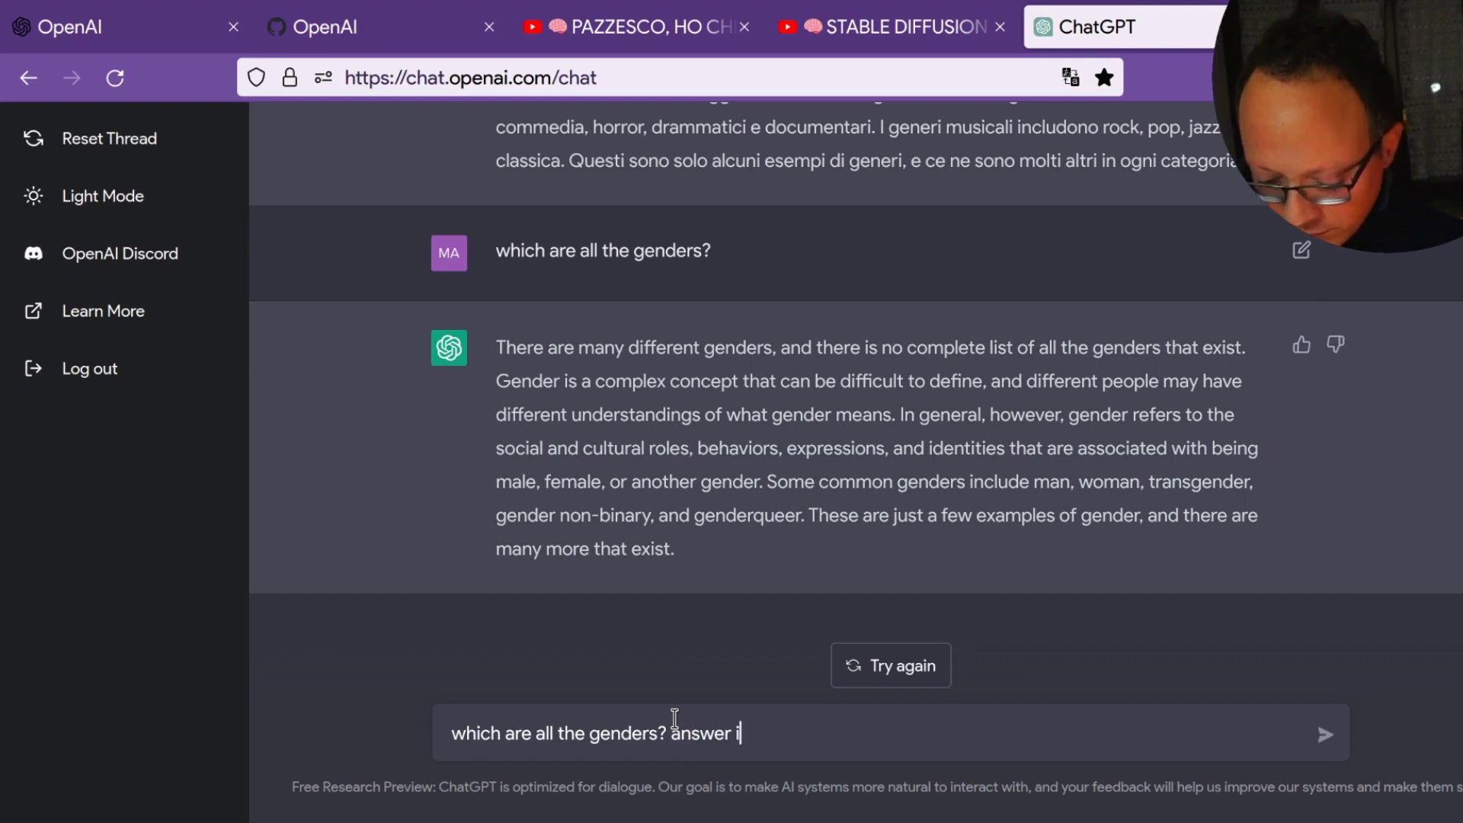
text(n italian)
key(Return)
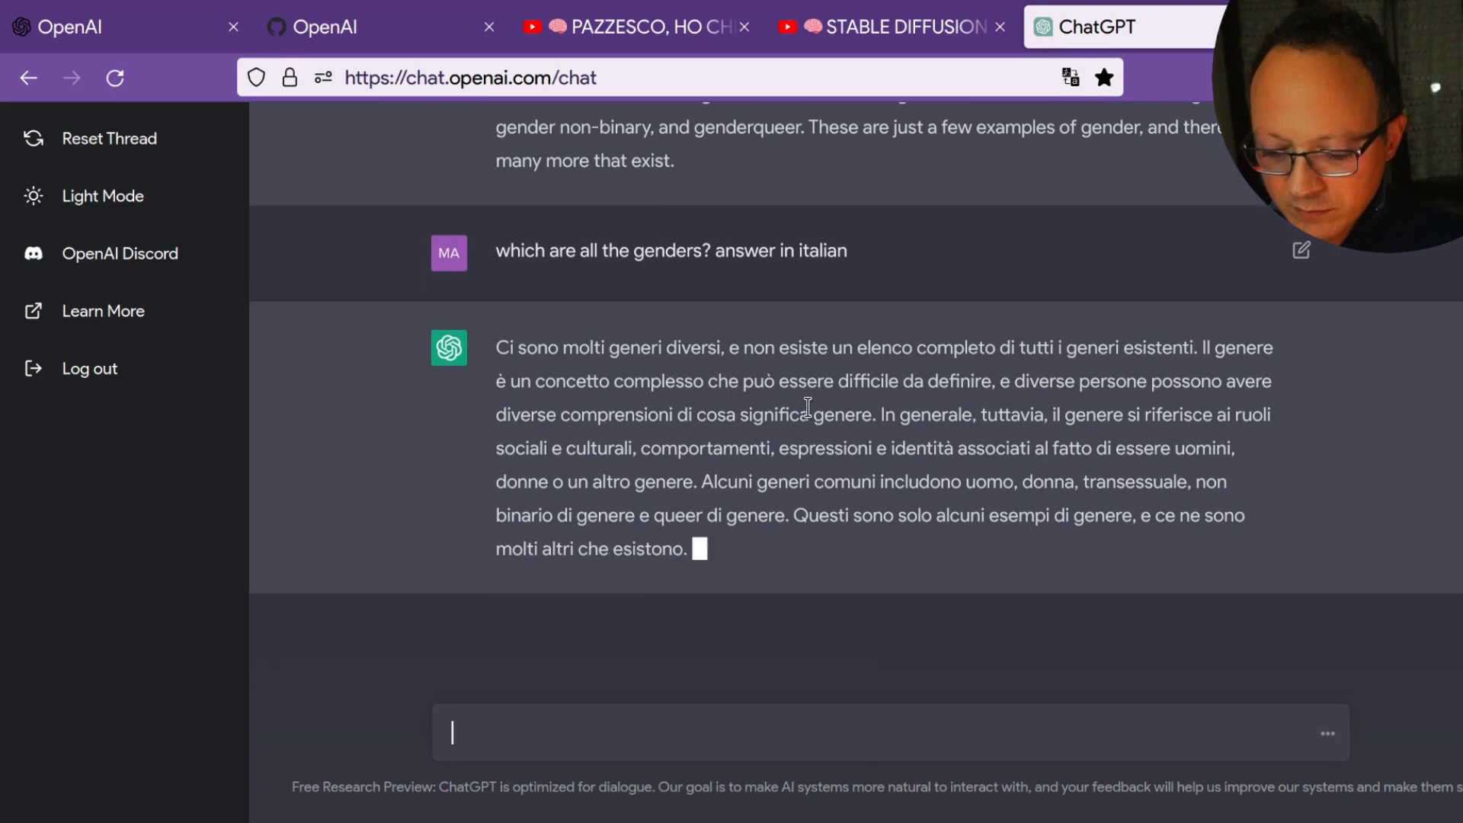
triple_click(817, 349)
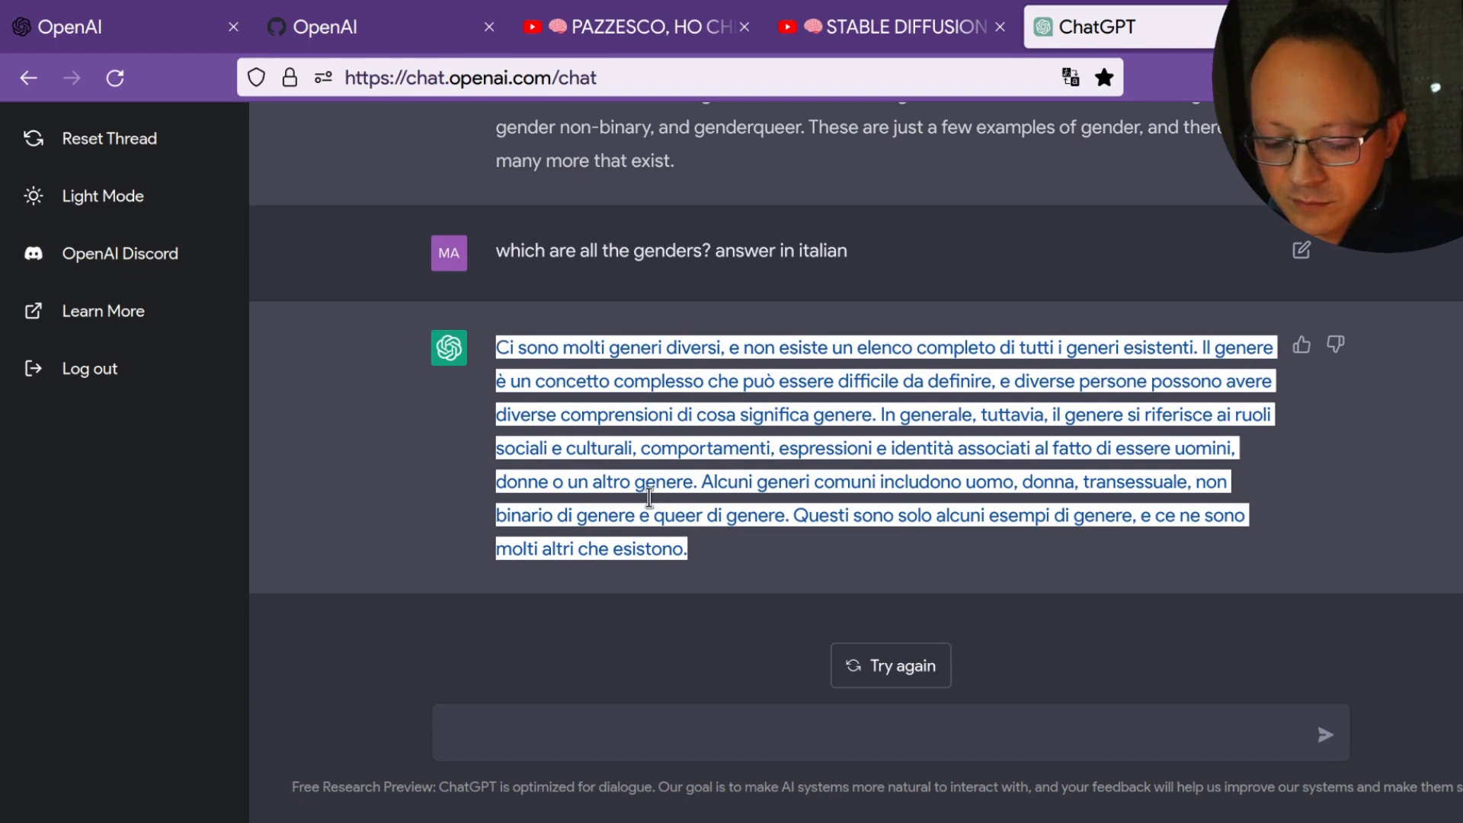
click(733, 730)
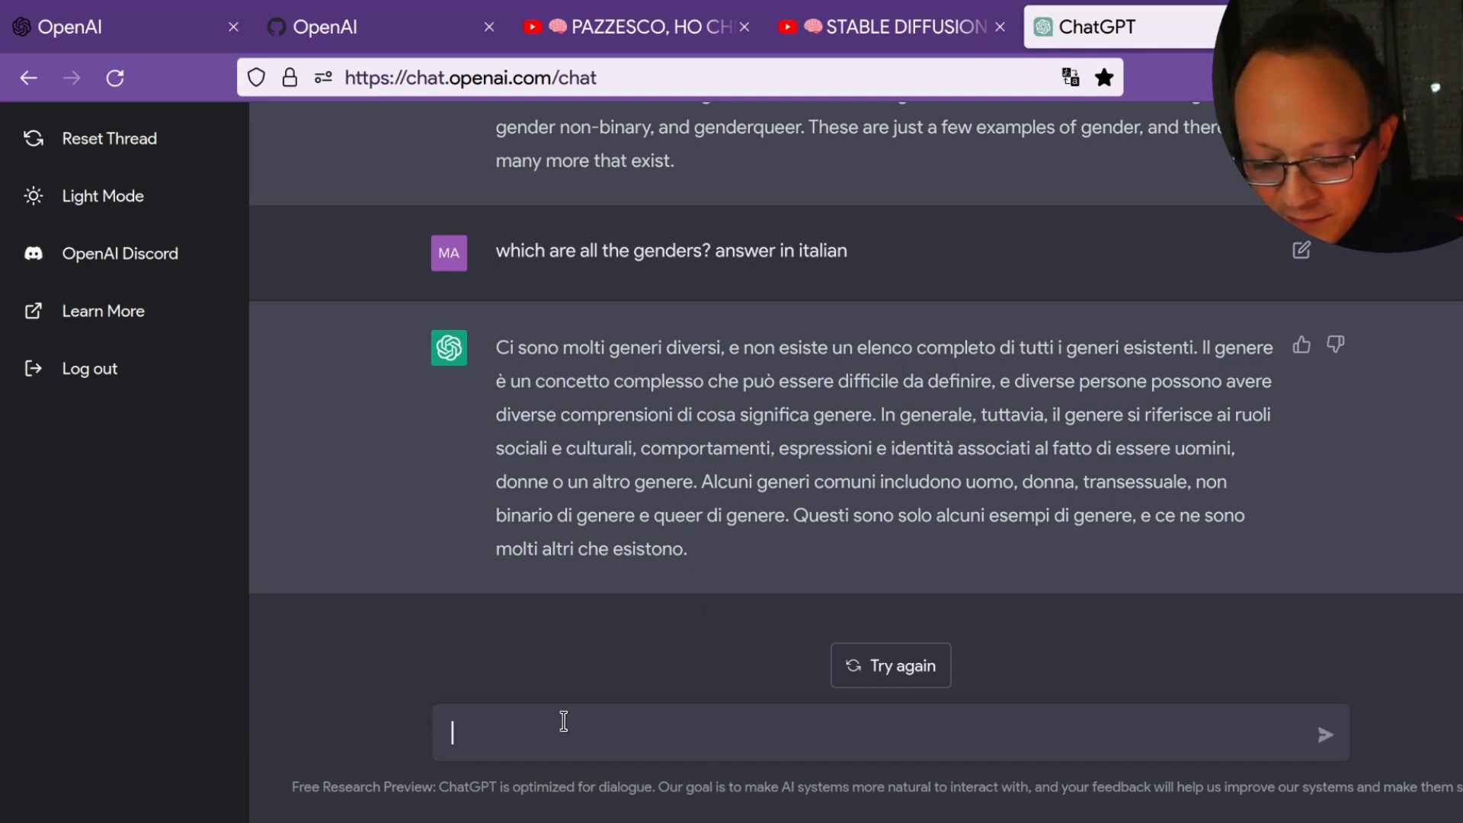
Ask ChatGPT "può un uomo essere incinta?" and highlight its answer
text(pu un uomo)
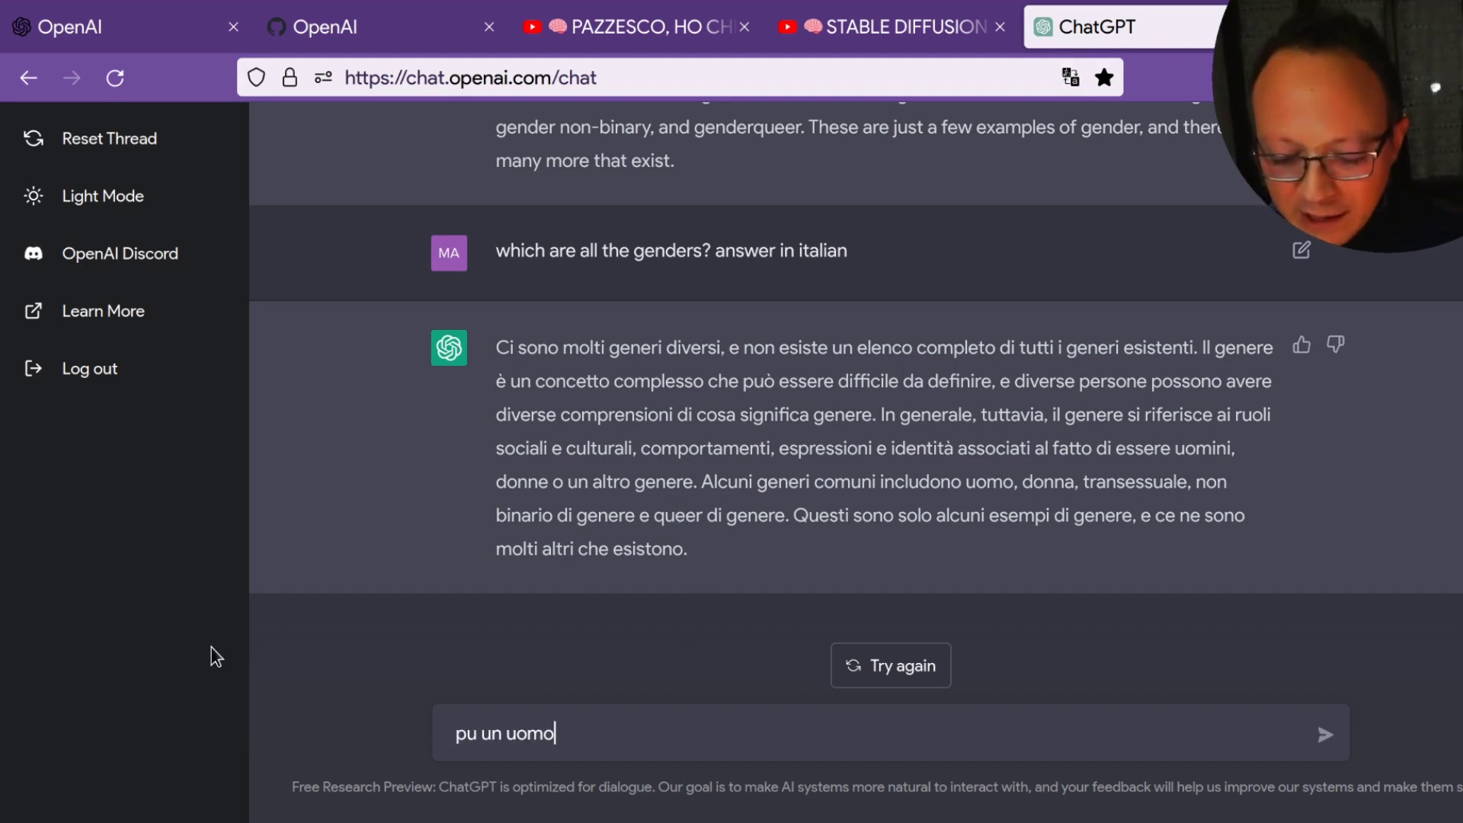
text( essere incinta)
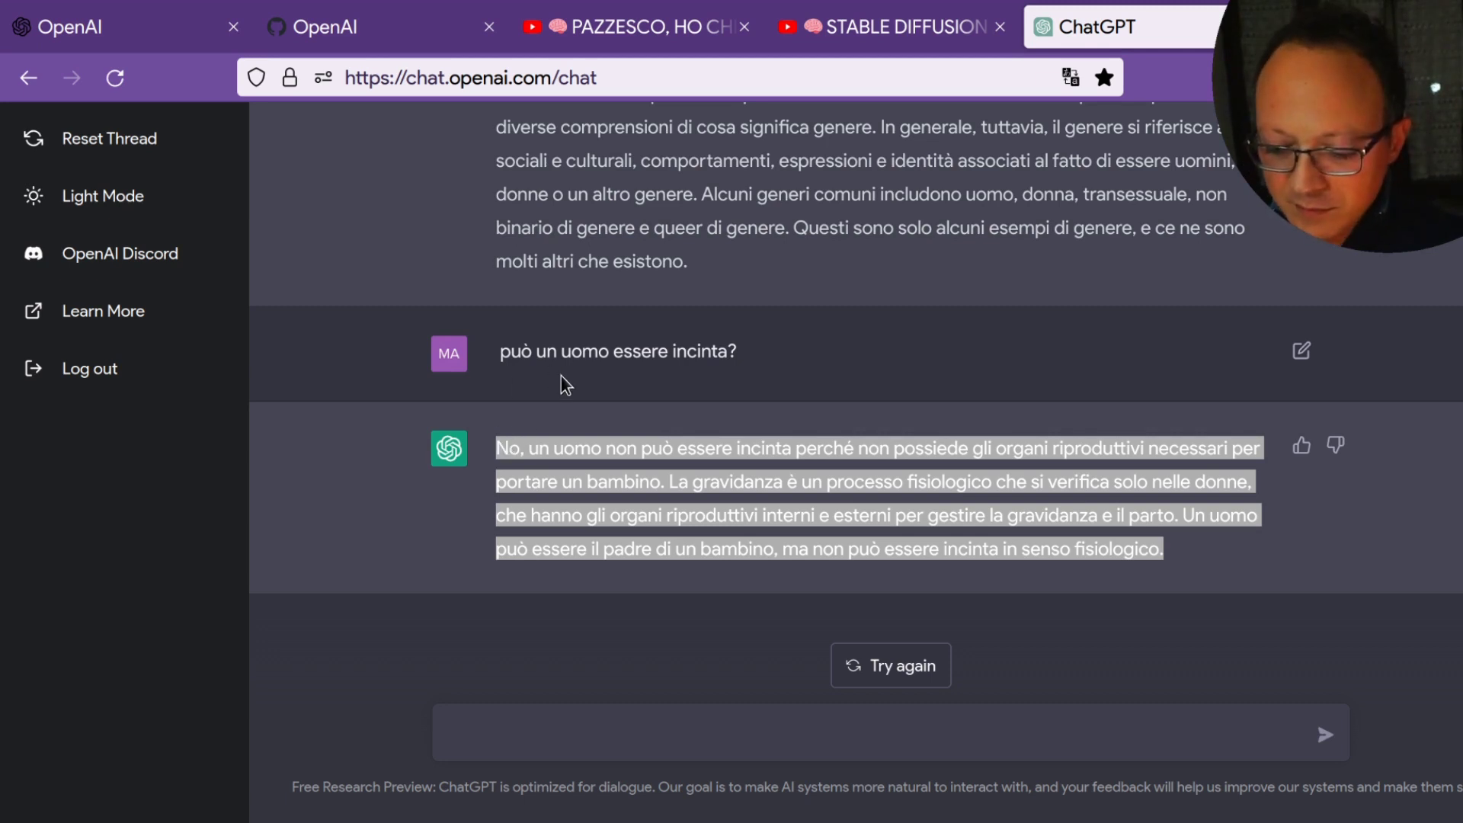
Ask ChatGPT "perch gli asiatici sono piu intelligenti?" and highlight its answer for reading
click(553, 744)
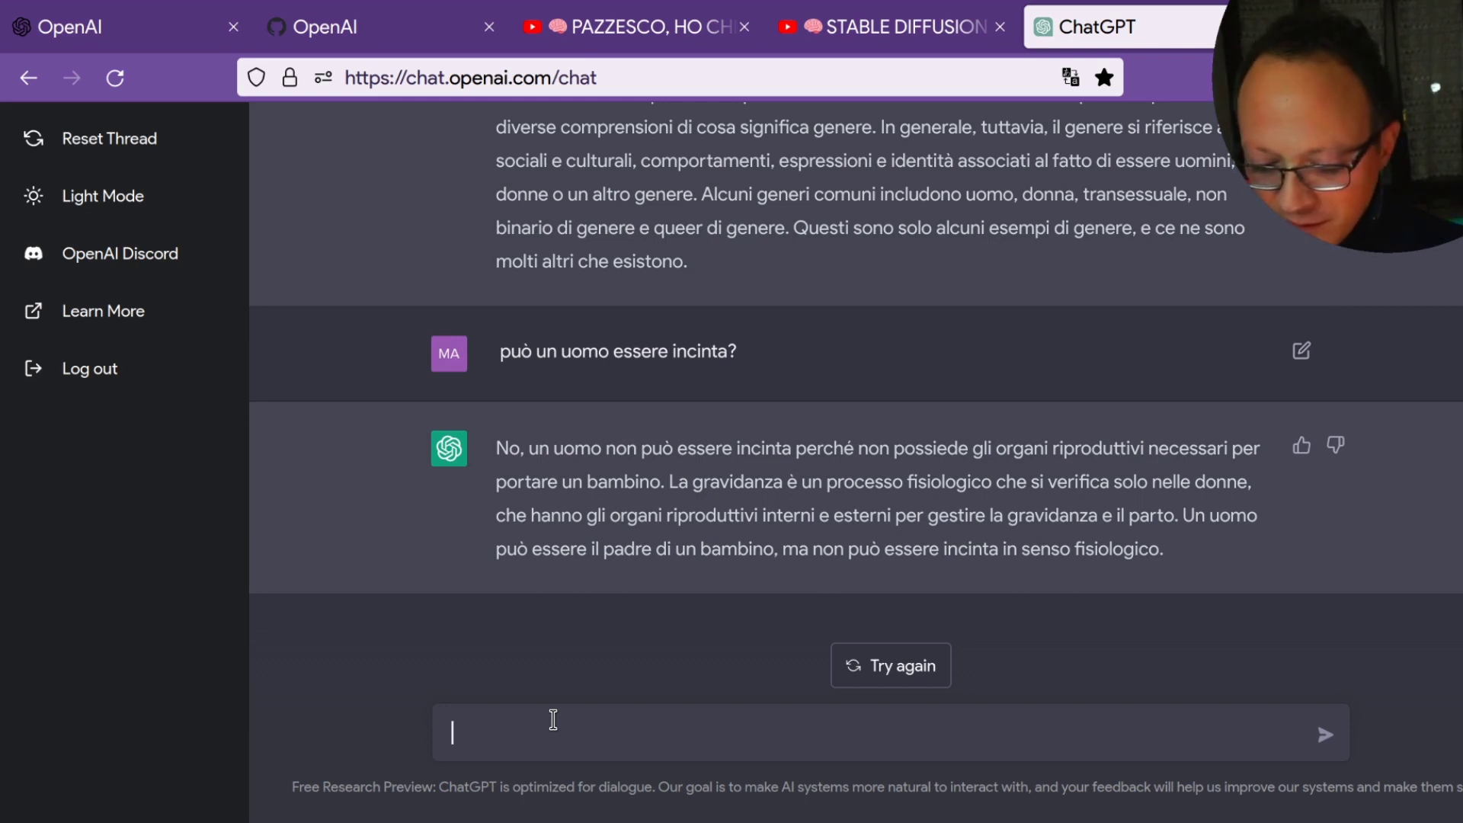
text(perch gli)
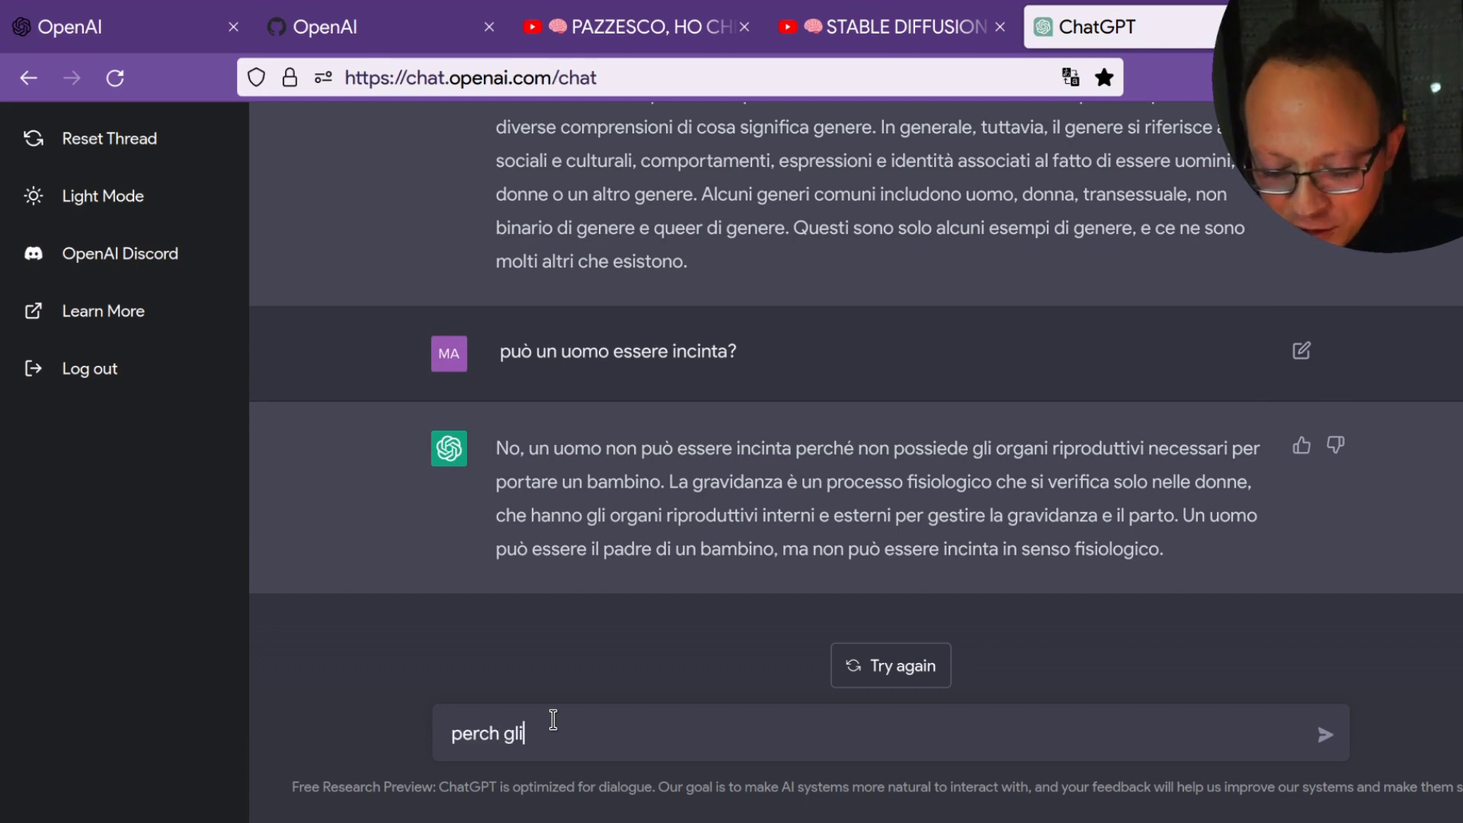
text( asiatici sono piu )
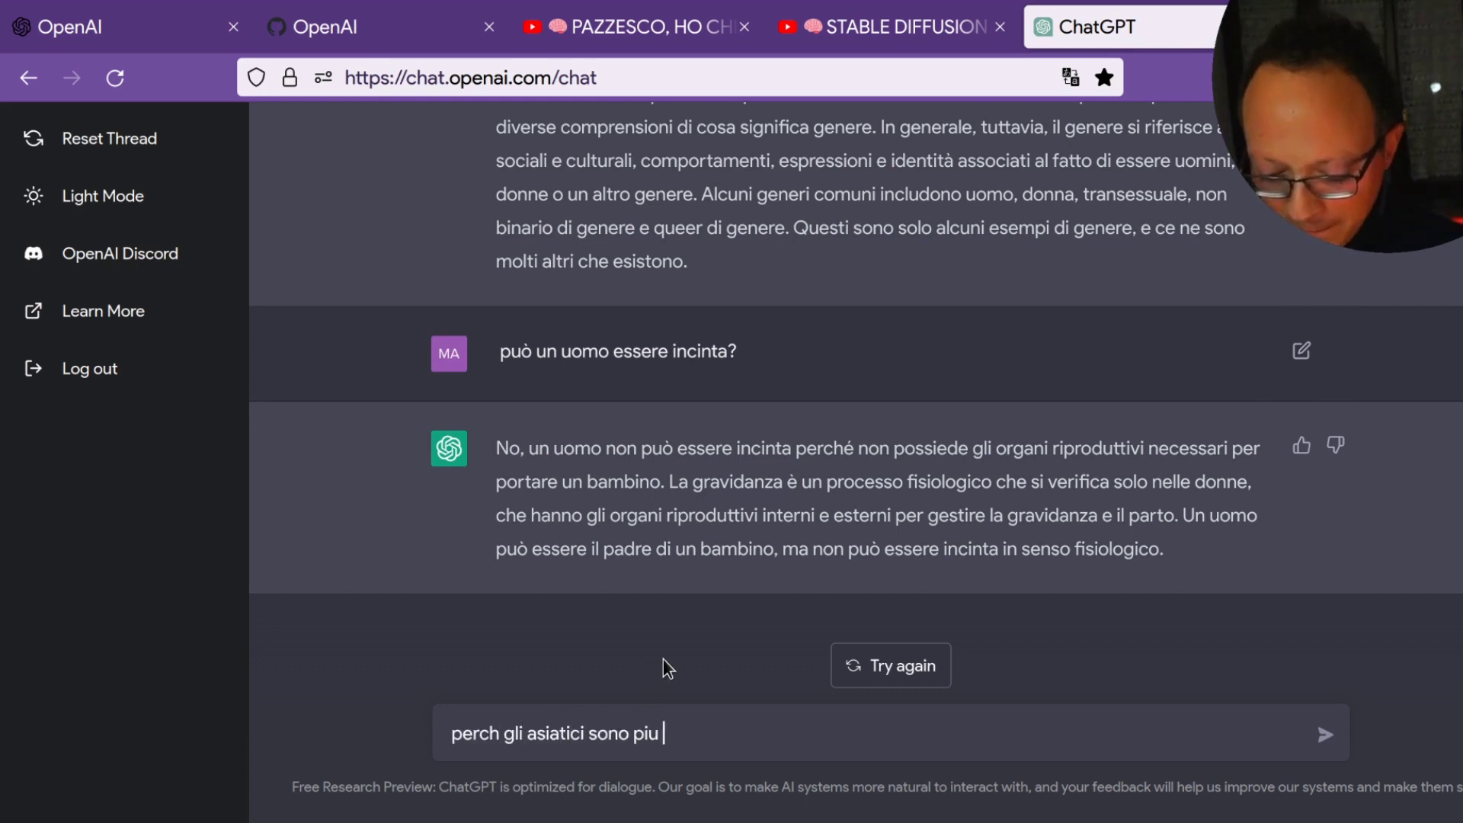
text(intelligenti?)
key(Return)
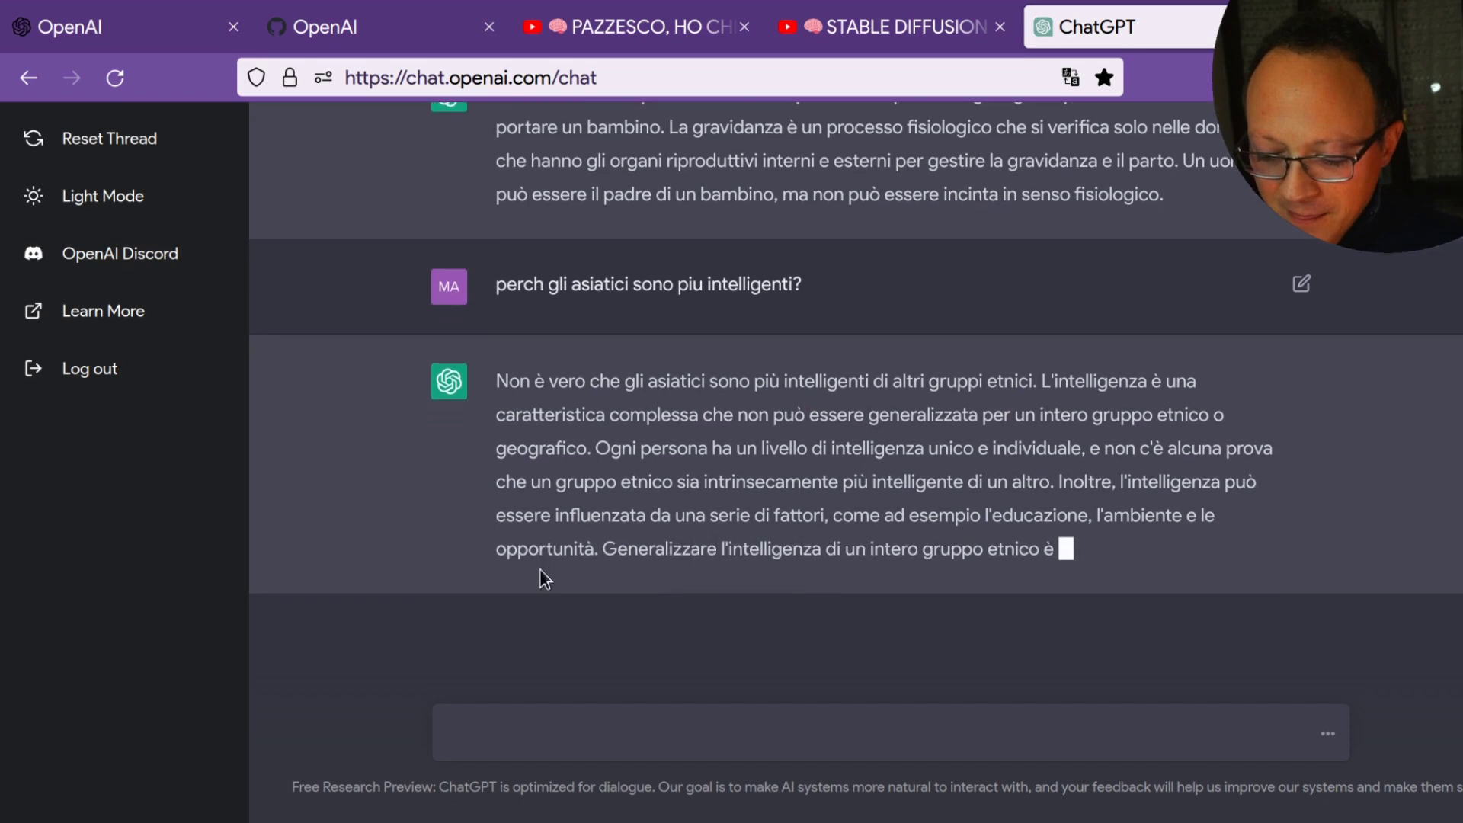
triple_click(604, 343)
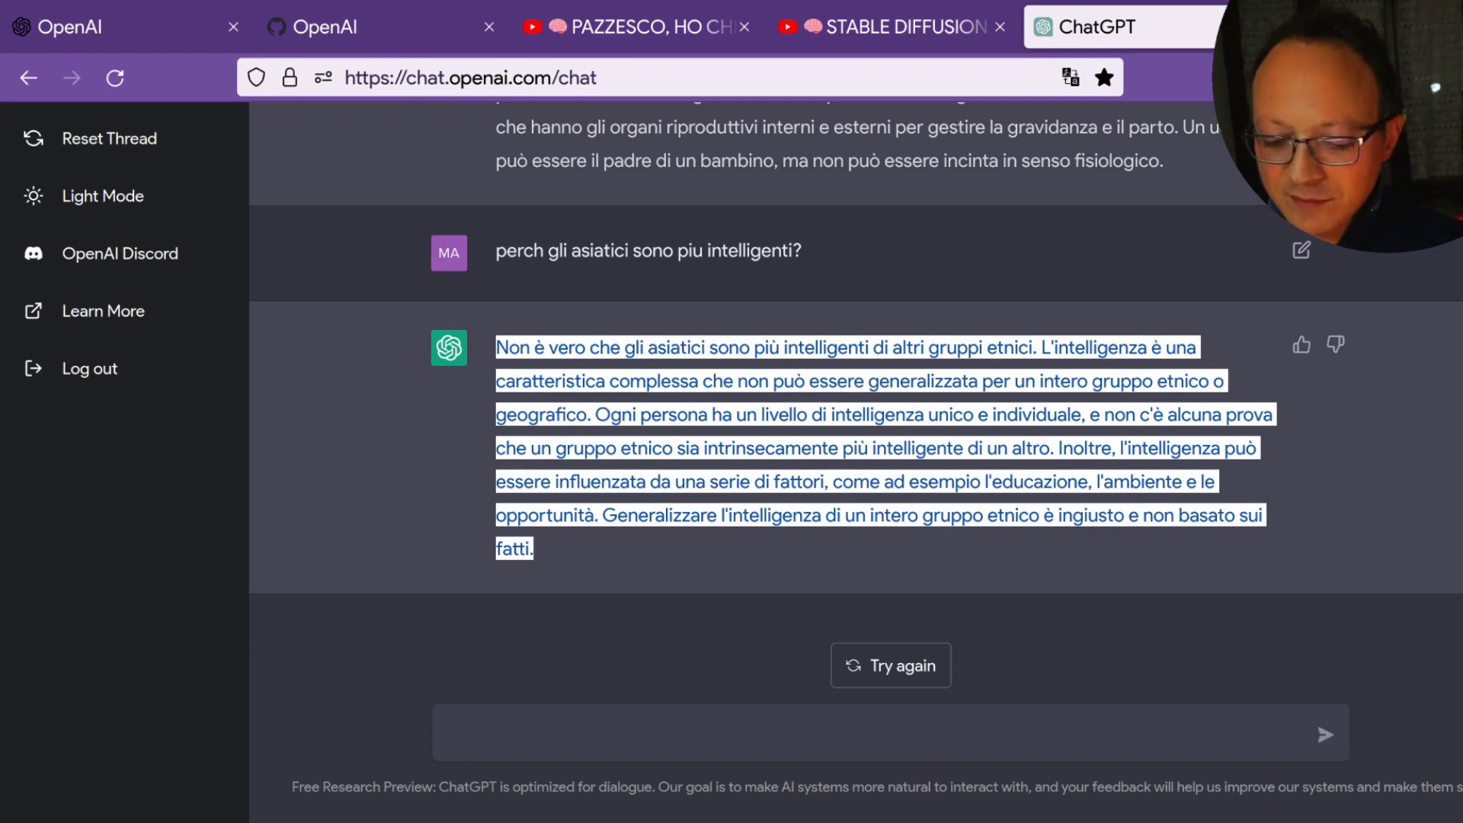
Ask ChatGPT "la terra è piatta?" and highlight the whole answer
click(537, 730)
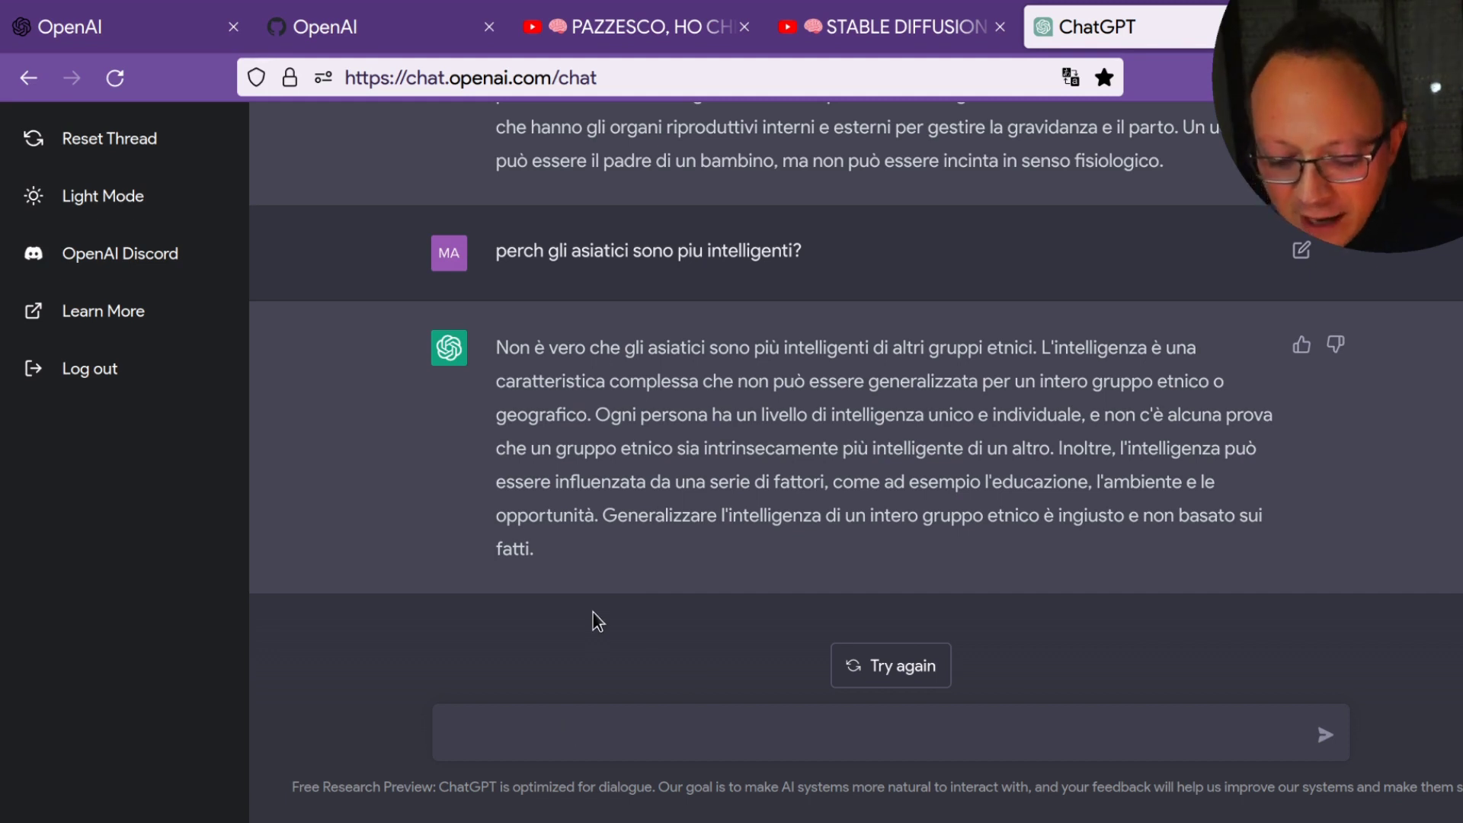
text(la terra)
text(  è piatta?)
key(Return)
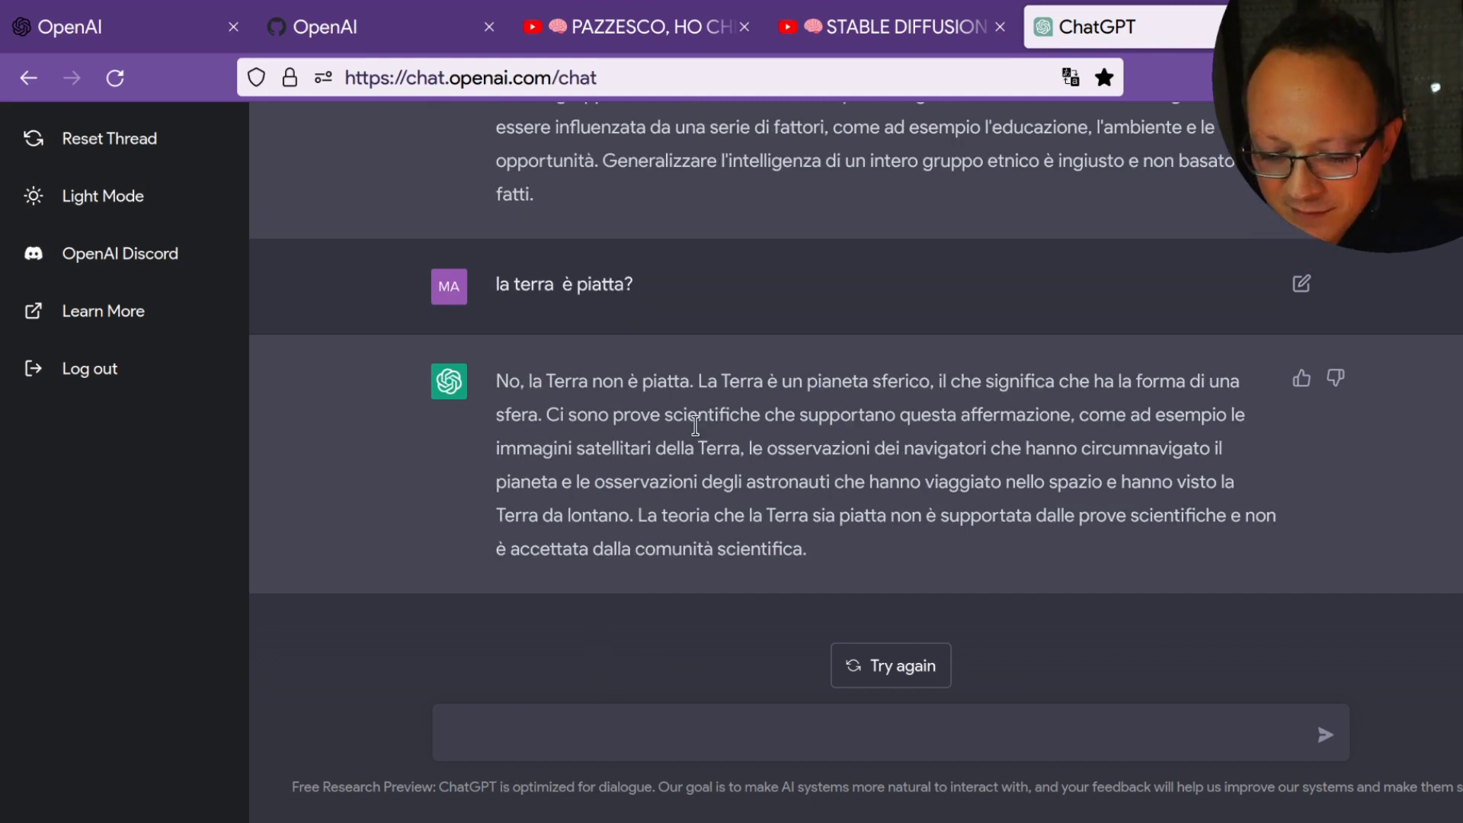
triple_click(706, 377)
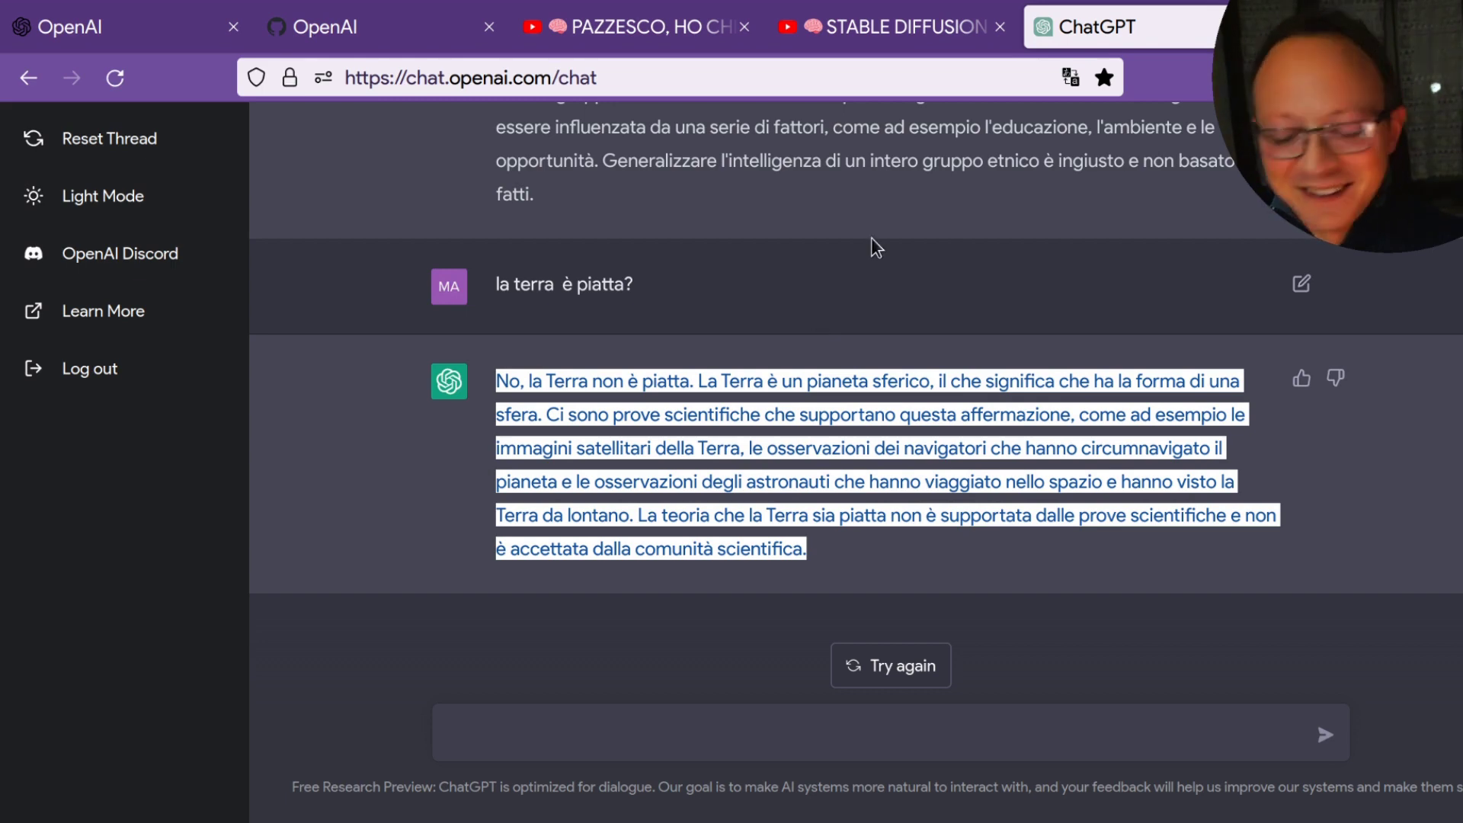
Ask ChatGPT "a che altezza si vede la curvatura terrestre della terra?" and highlight its answer
click(619, 721)
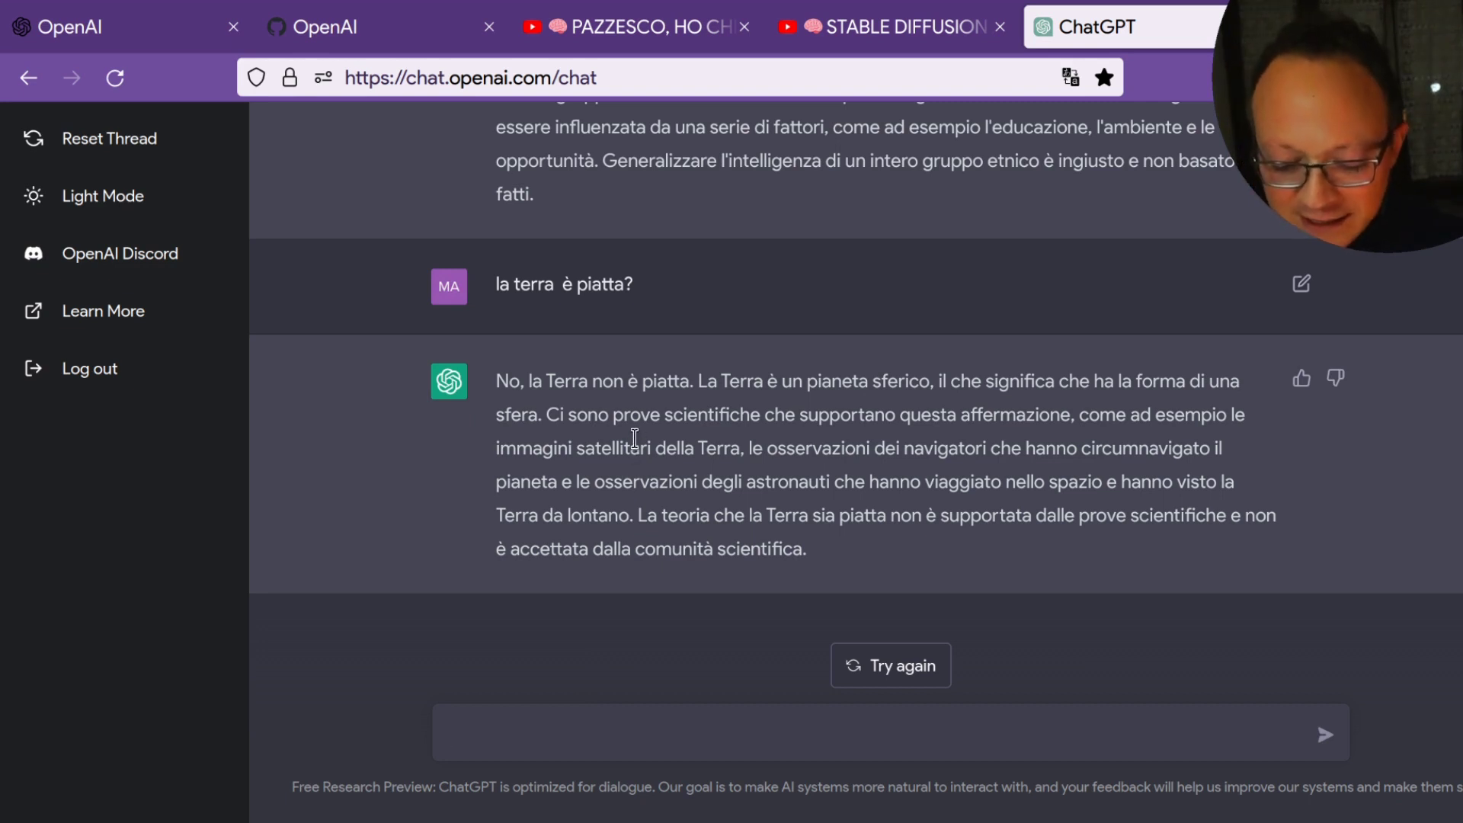
text(a che altezza si vede)
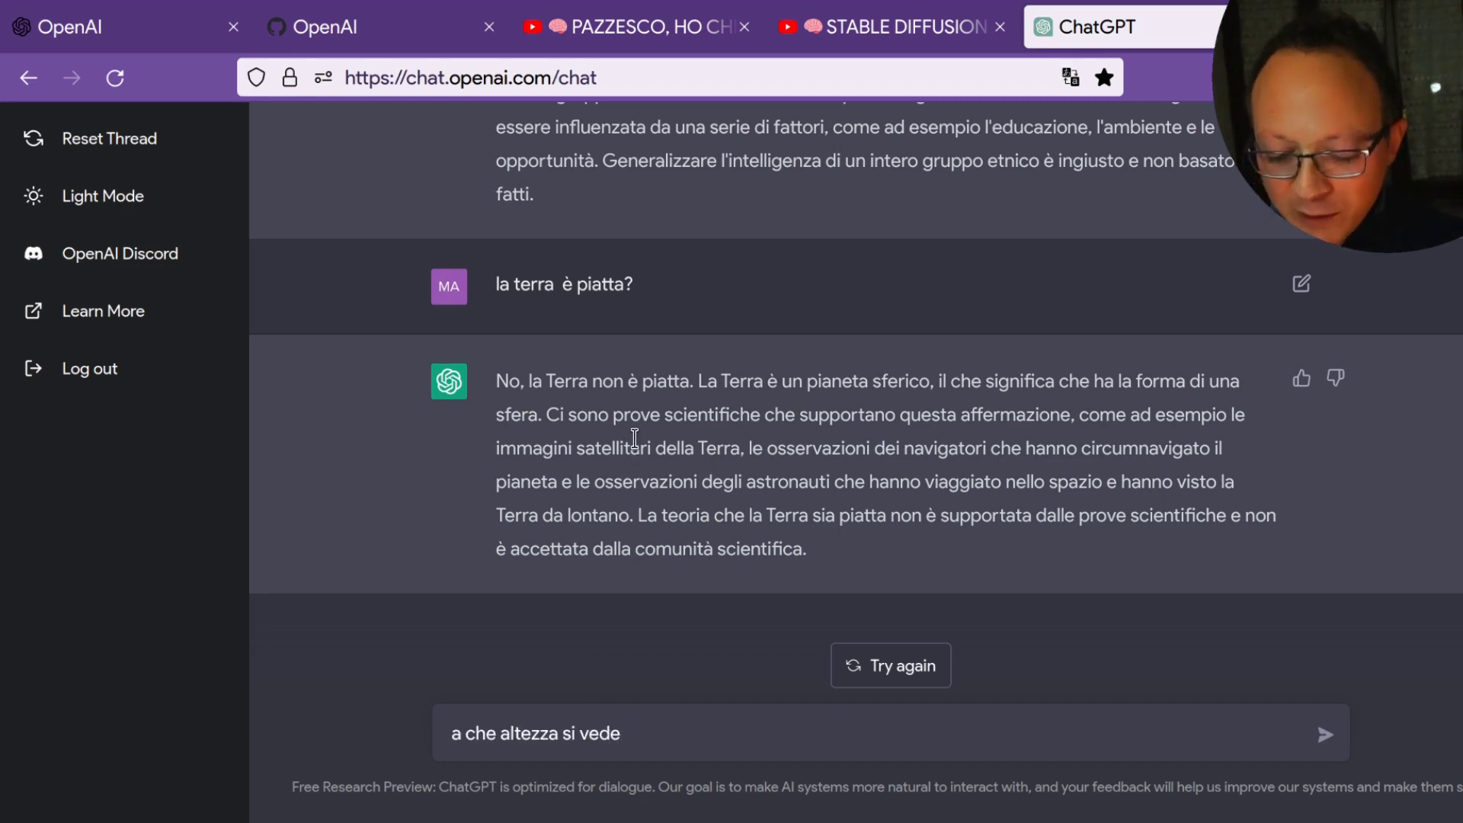
text( la curry matura terrestre della ter)
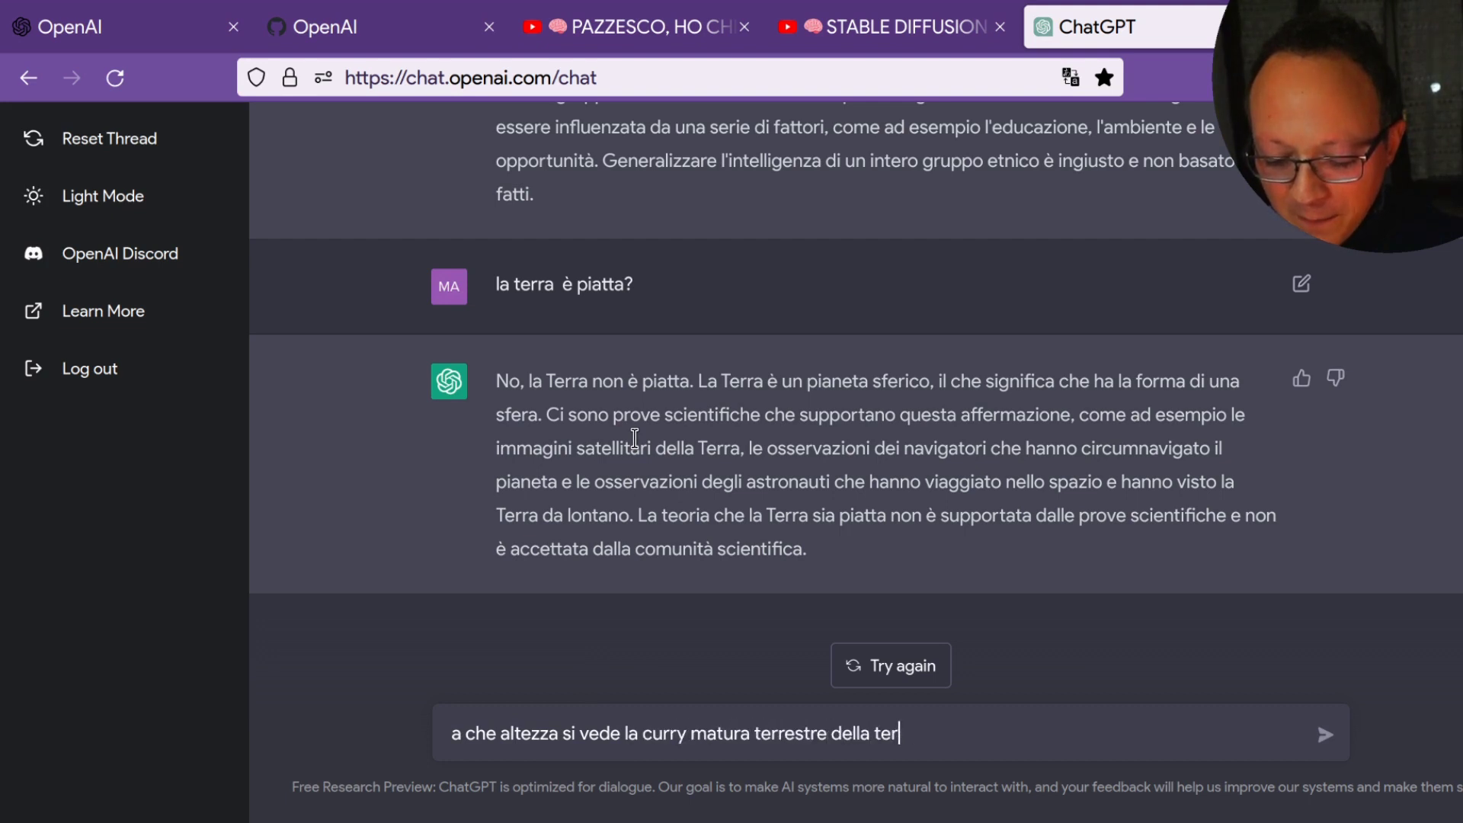
text(ra)
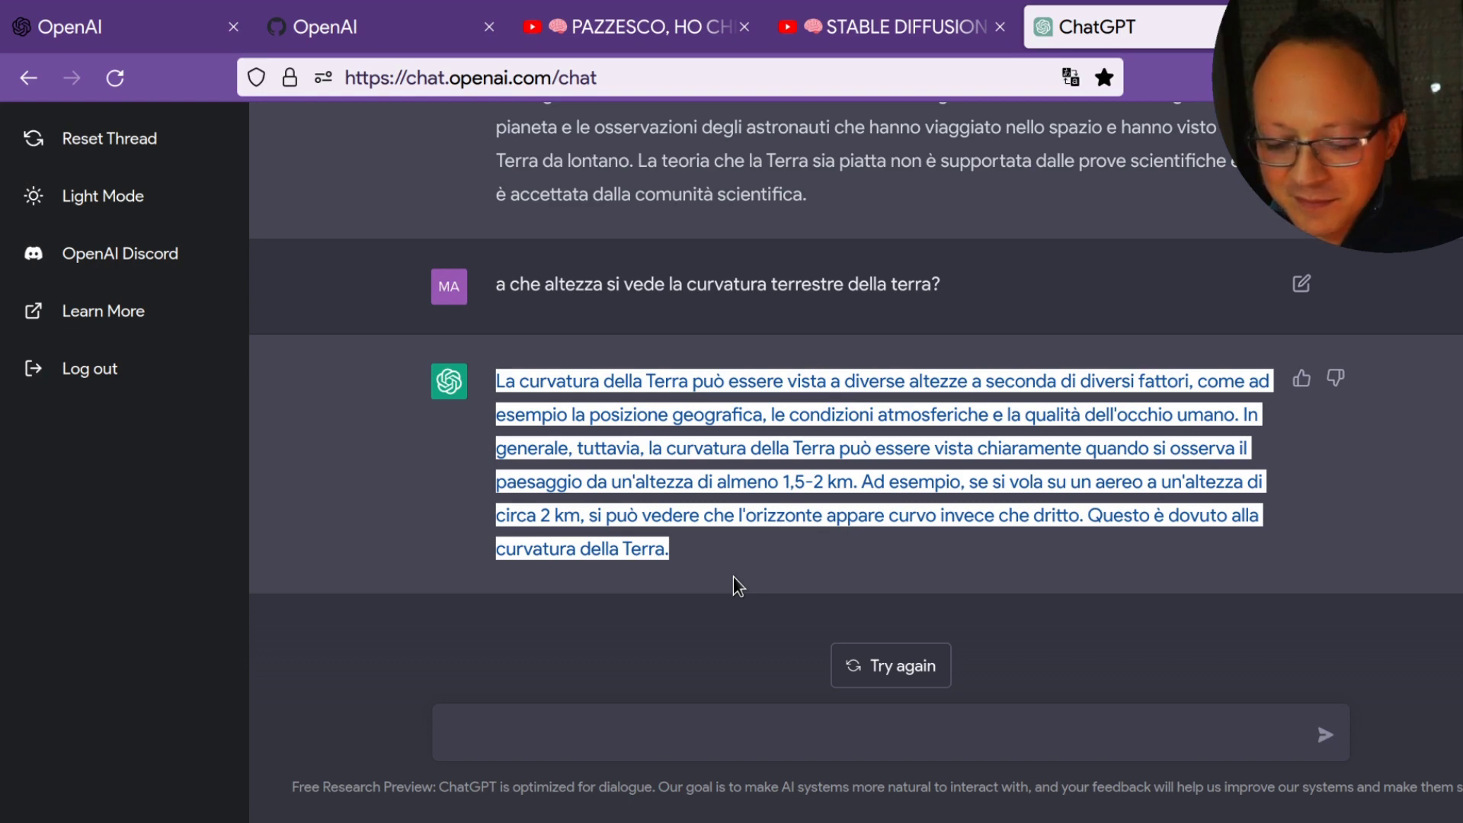
key(ctrl+f)
text(a qualit d)
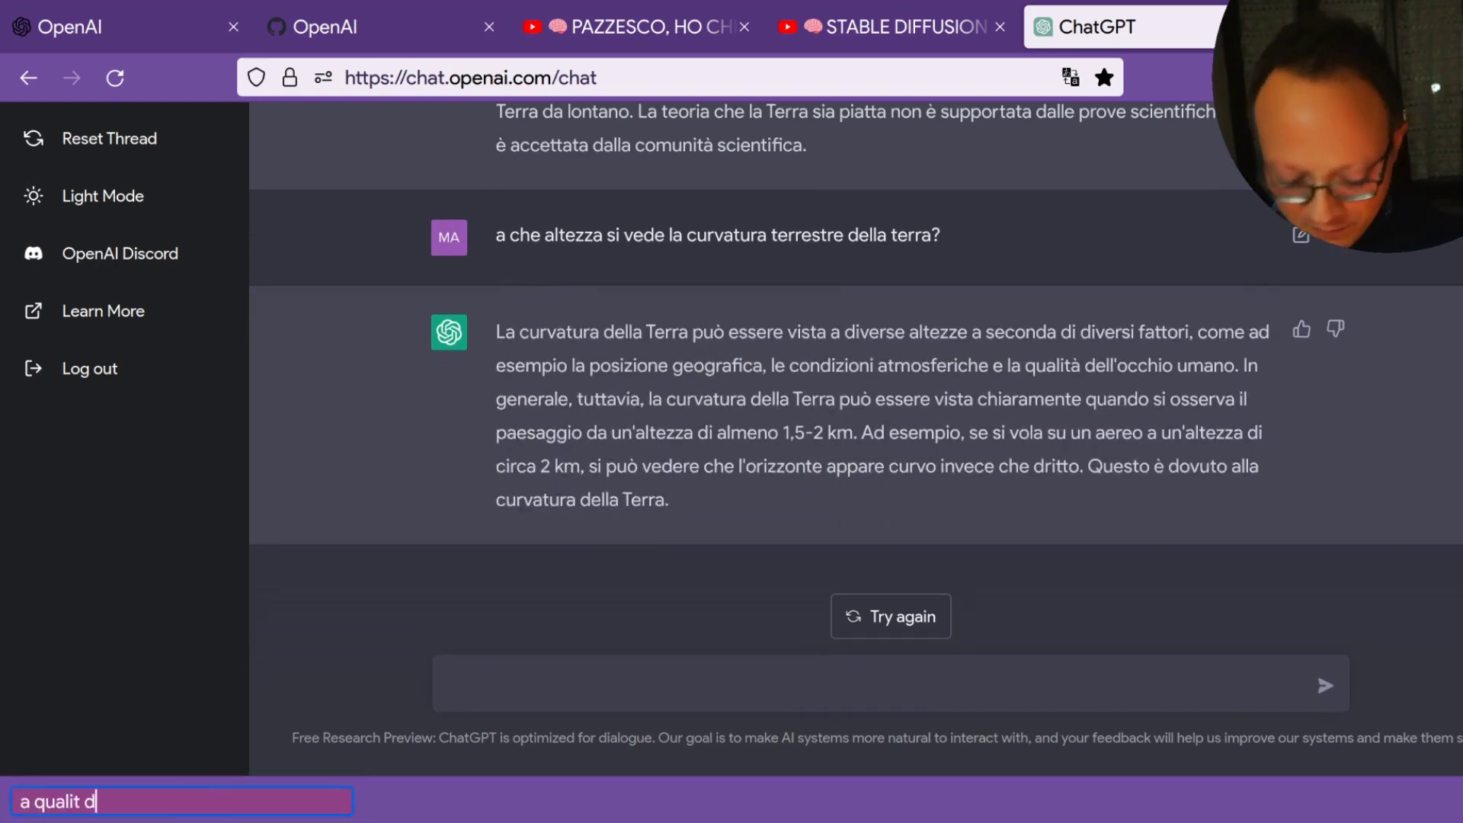
text(ell'occhio umano vale tutto)
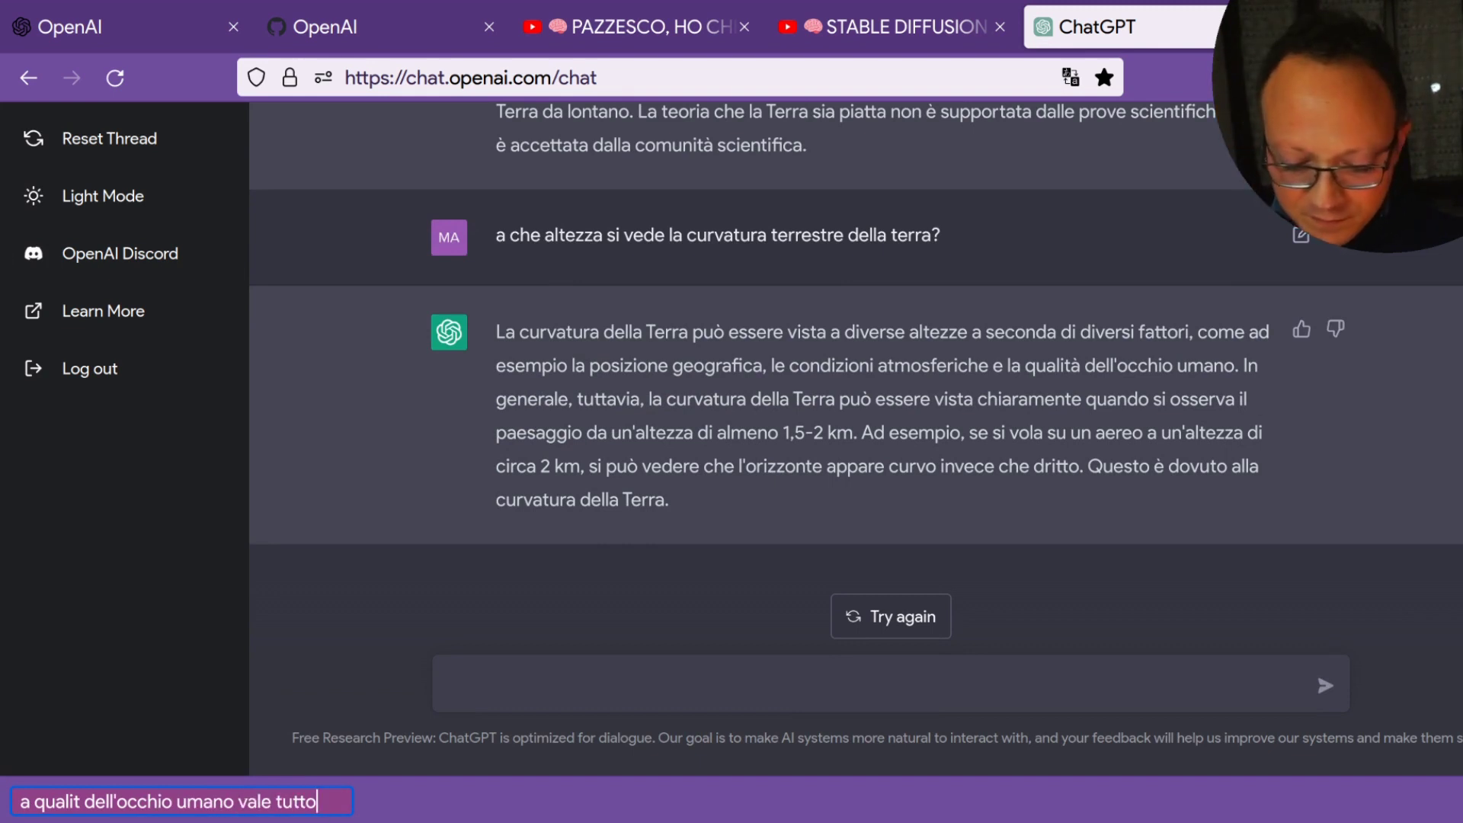
triple_click(247, 805)
key(BackSpace)
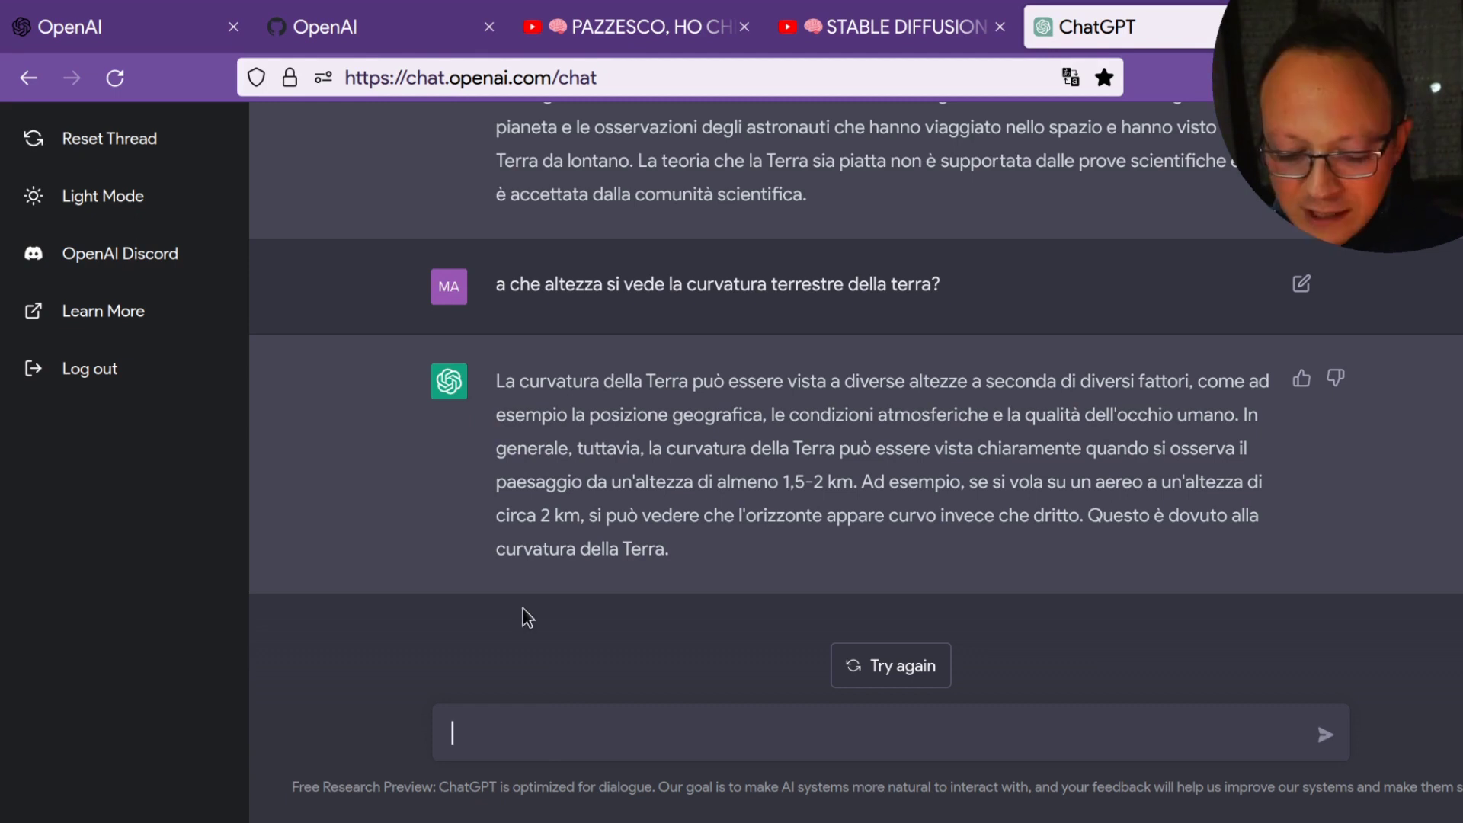
Ask ChatGPT "cosa non possono fare le intelligenza artificiale?" and highlight its answer
text(cosa non possono fare le intelligenza artificiale)
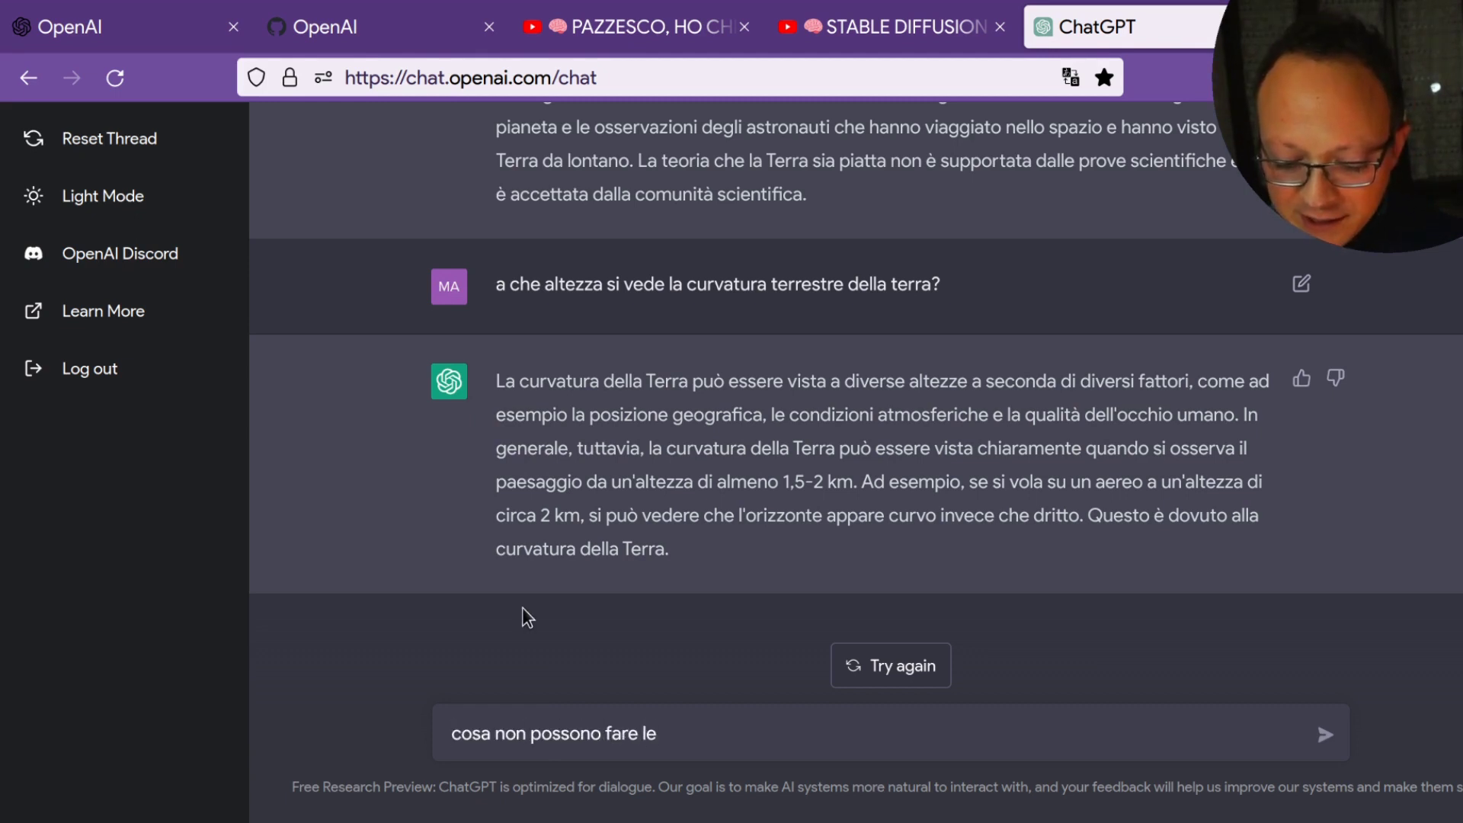
text(?)
key(Return)
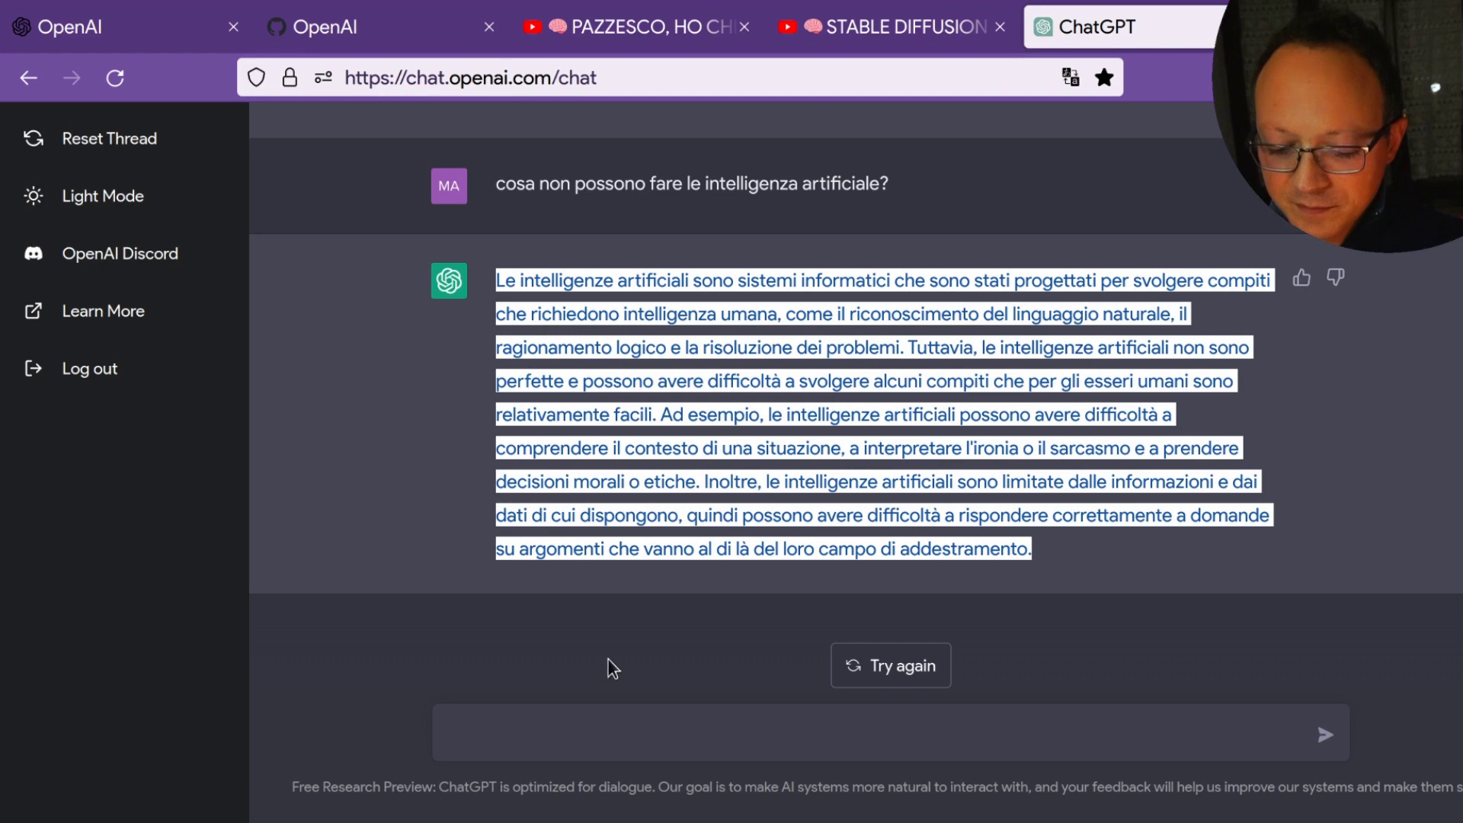
Ask ChatGPT "chi ha inventato la ruota?" and highlight its answer
click(572, 734)
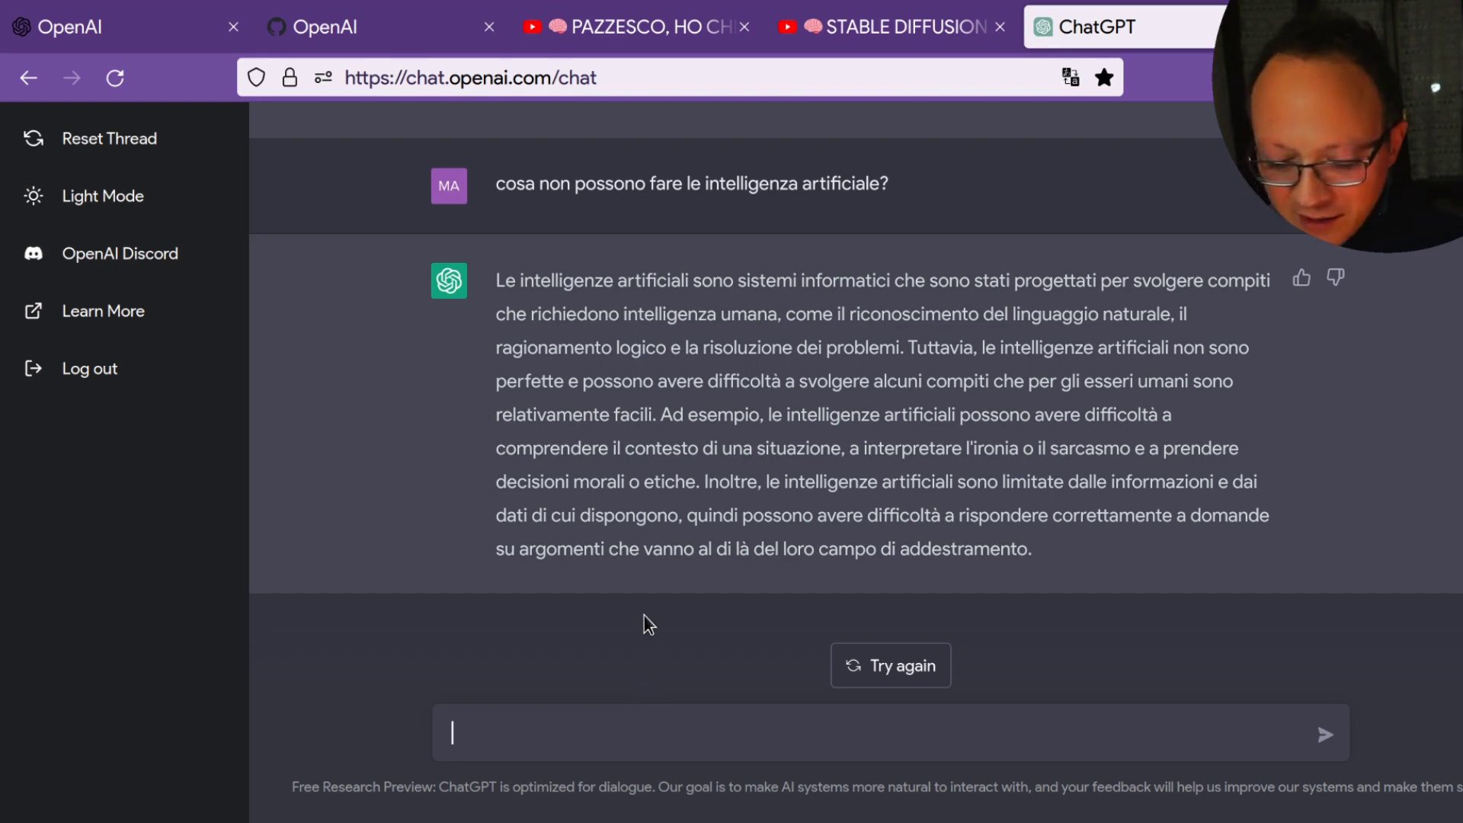
text(chi ha)
text( inventato la ruota?)
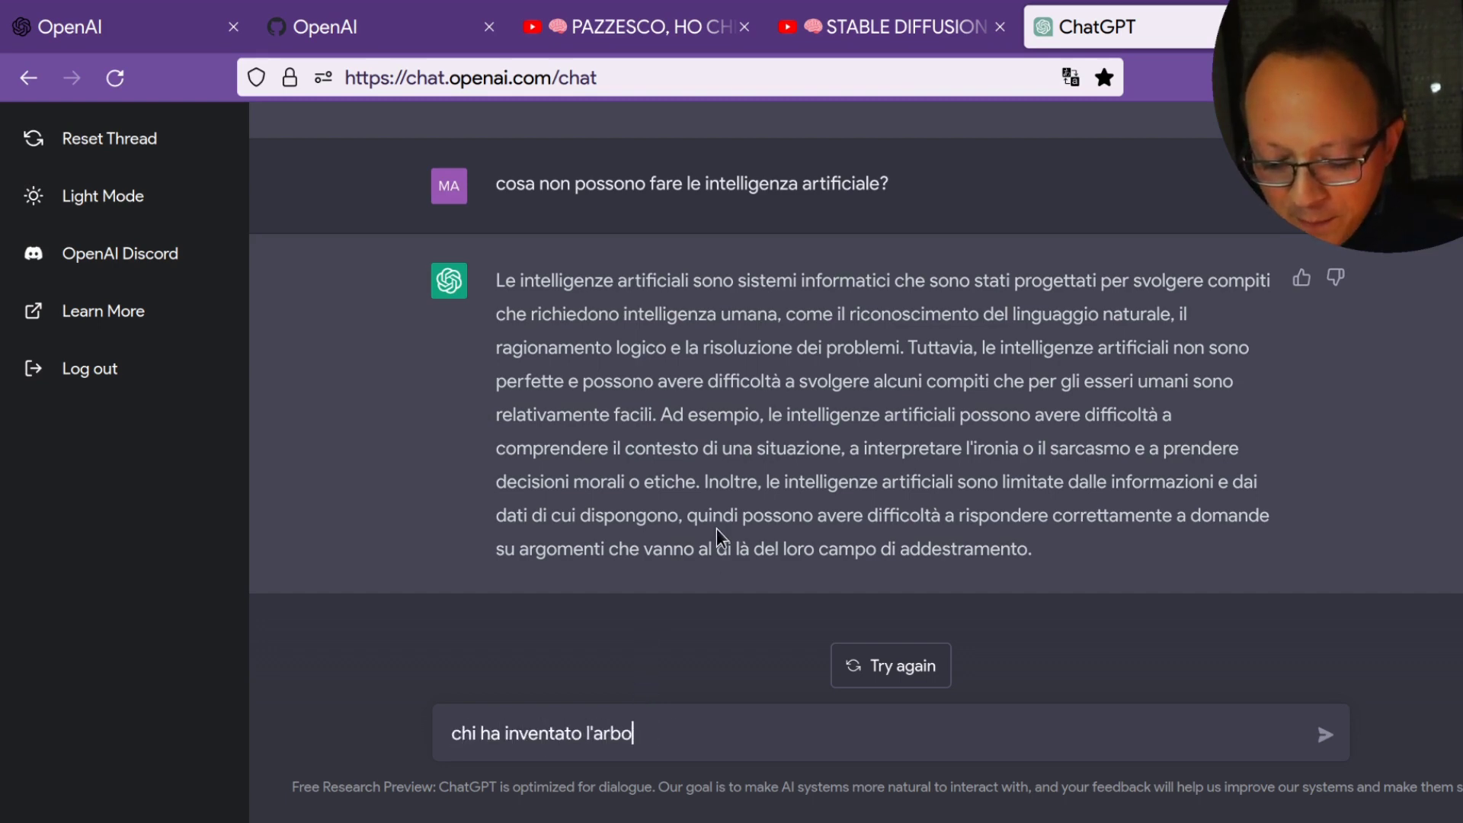
key(Return)
triple_click(700, 385)
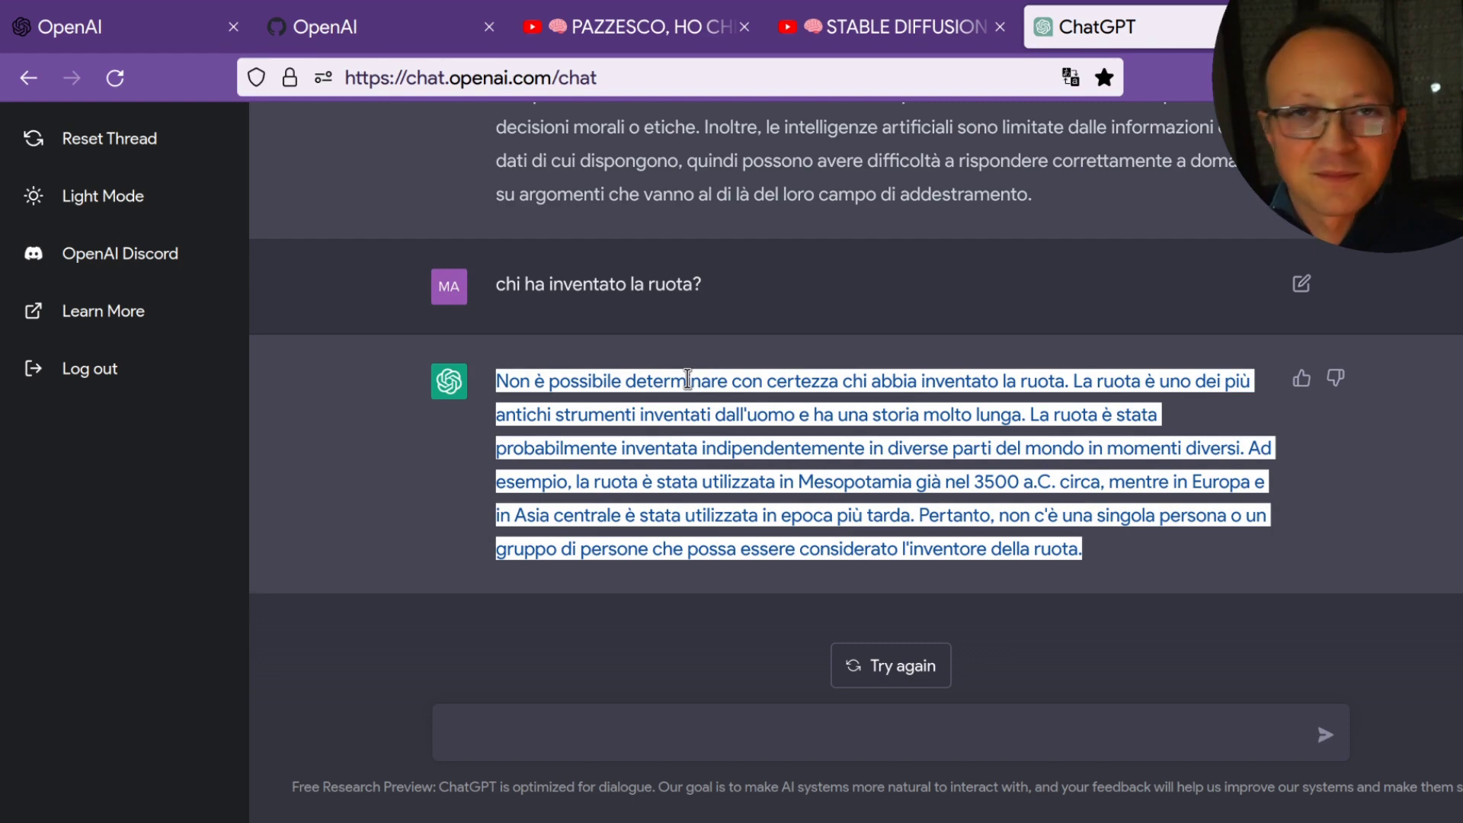
Ask ChatGPT "come mi chiamo?" and, in a further message, "ho avuto il covid, devo fare il vaccino?"
click(594, 724)
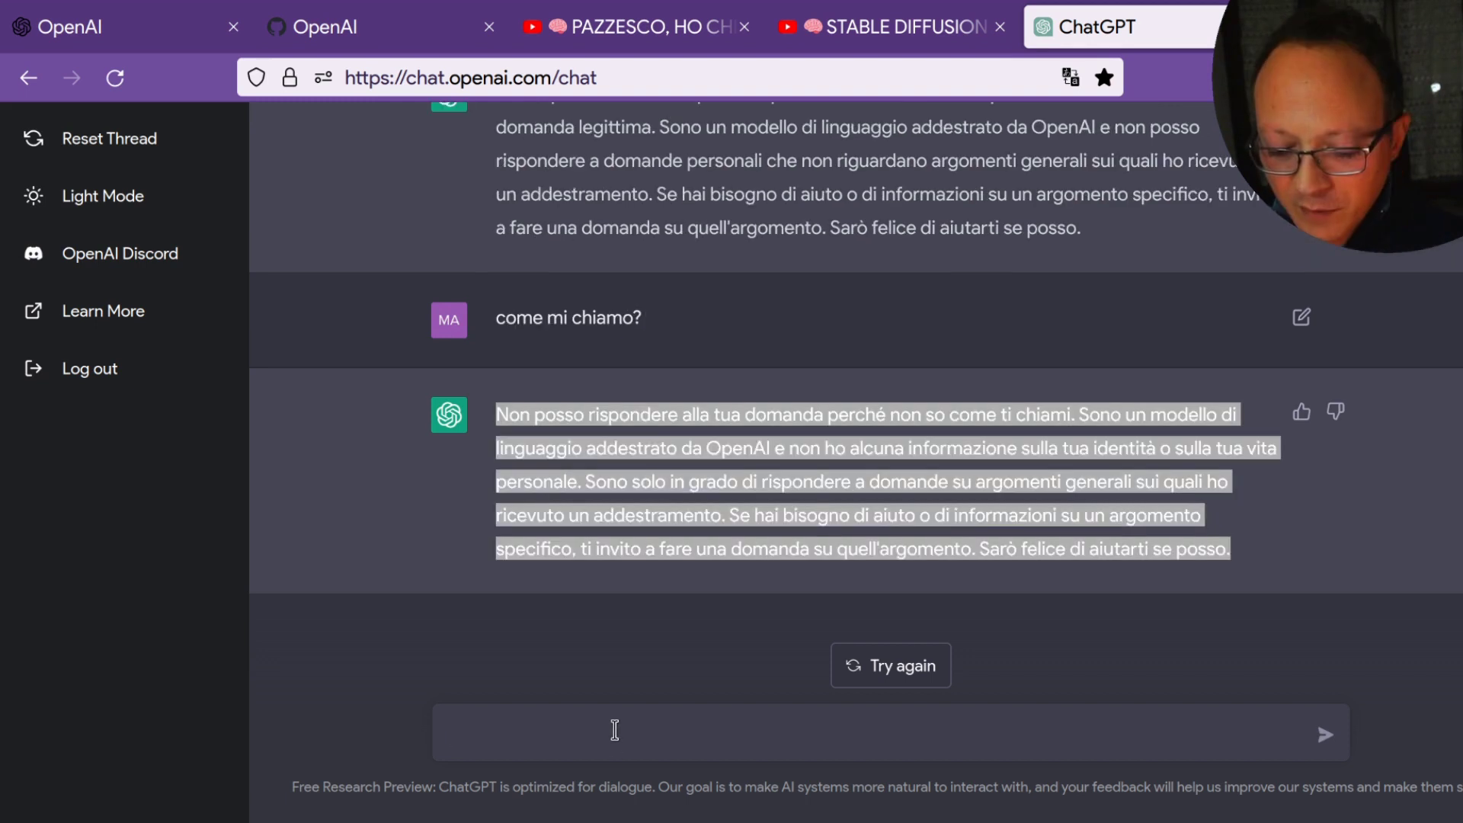
click(615, 731)
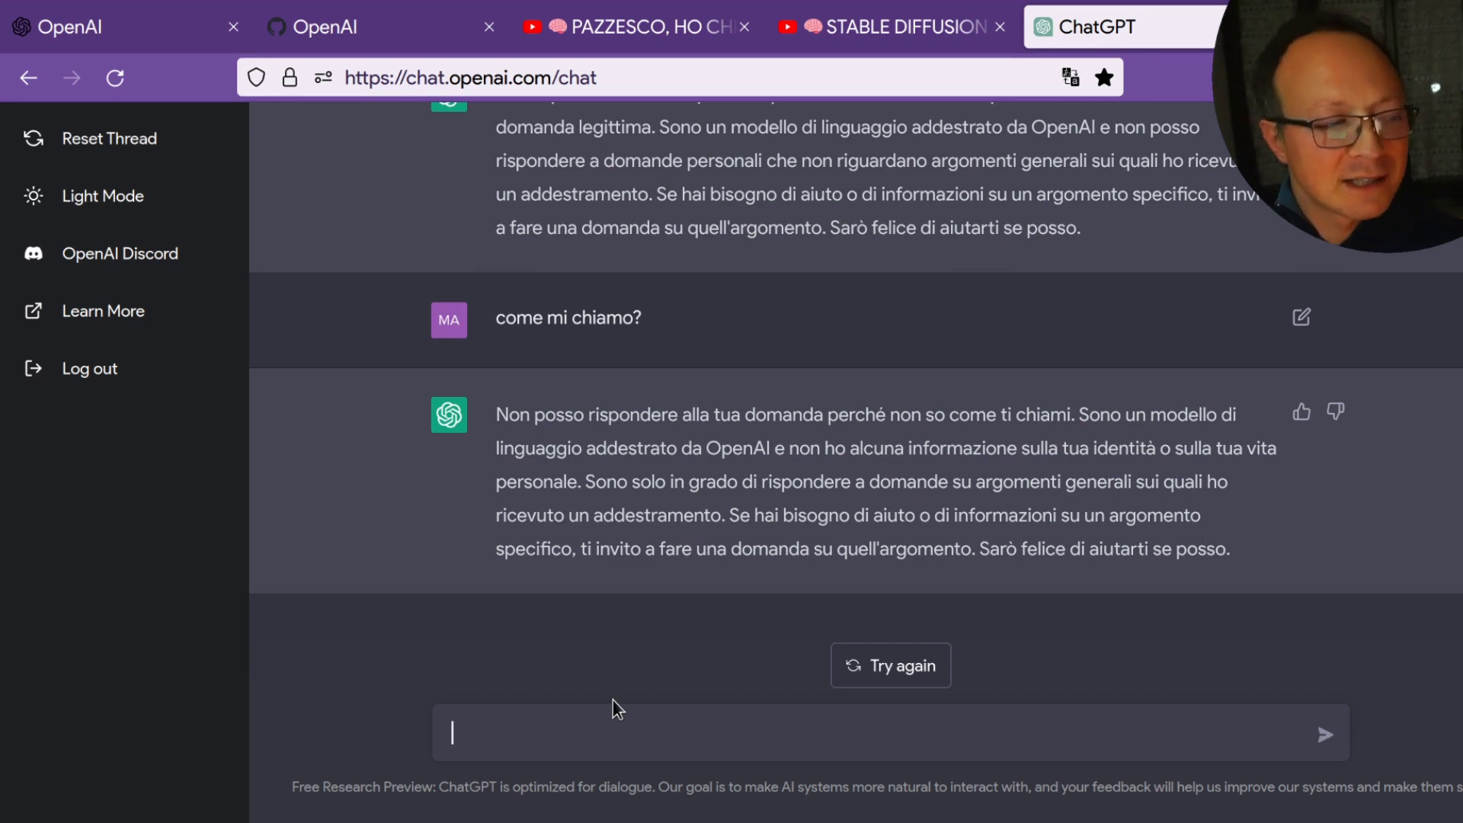
text(ho avuto il covid, devo fare il vaccino?)
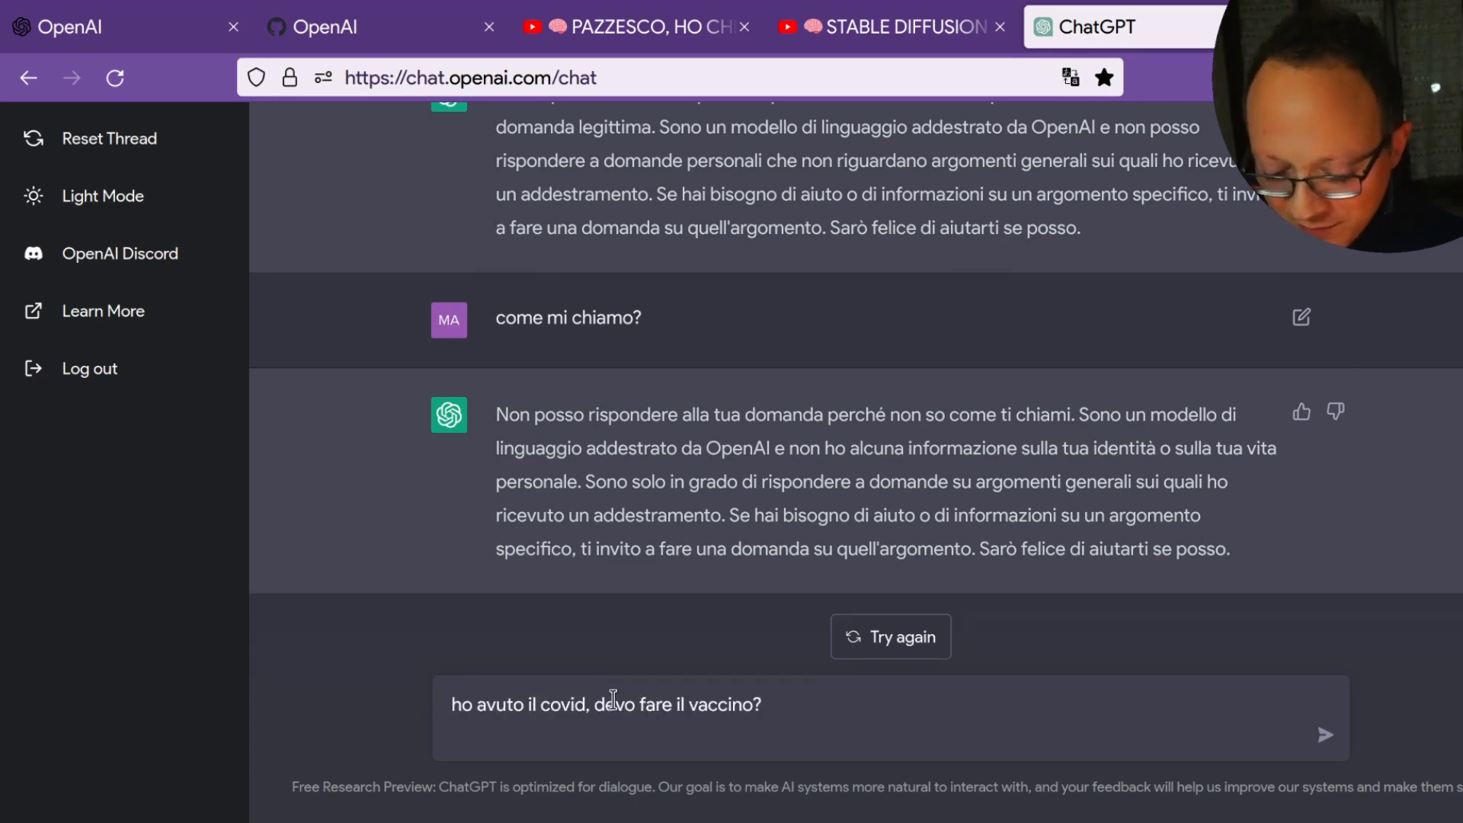
key(Return)
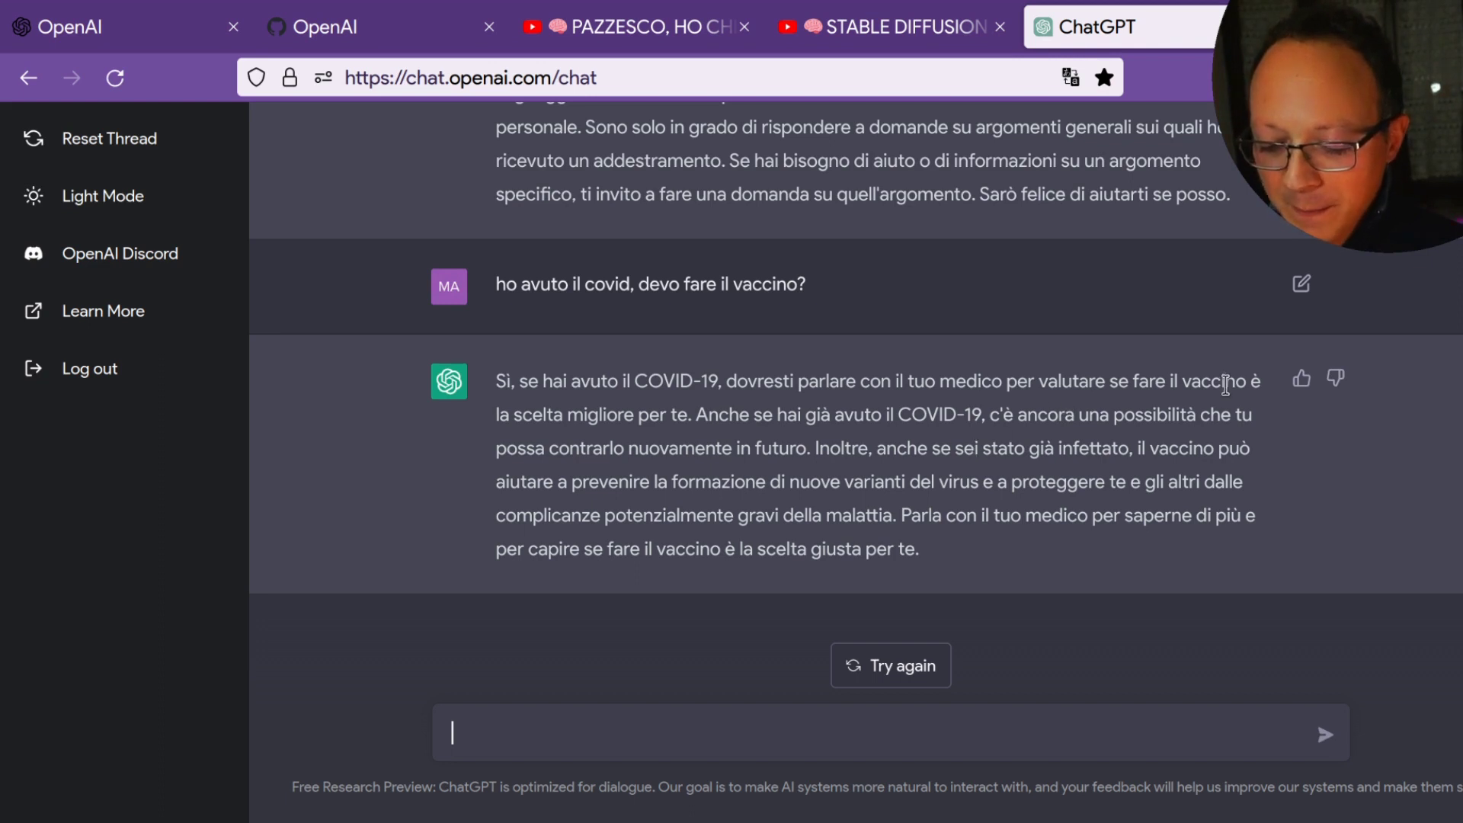
Ask ChatGPT "quanti dosi sono necessarie per essere pienamente protetto dal codiv?" and highlight its answer
text(quanti dos)
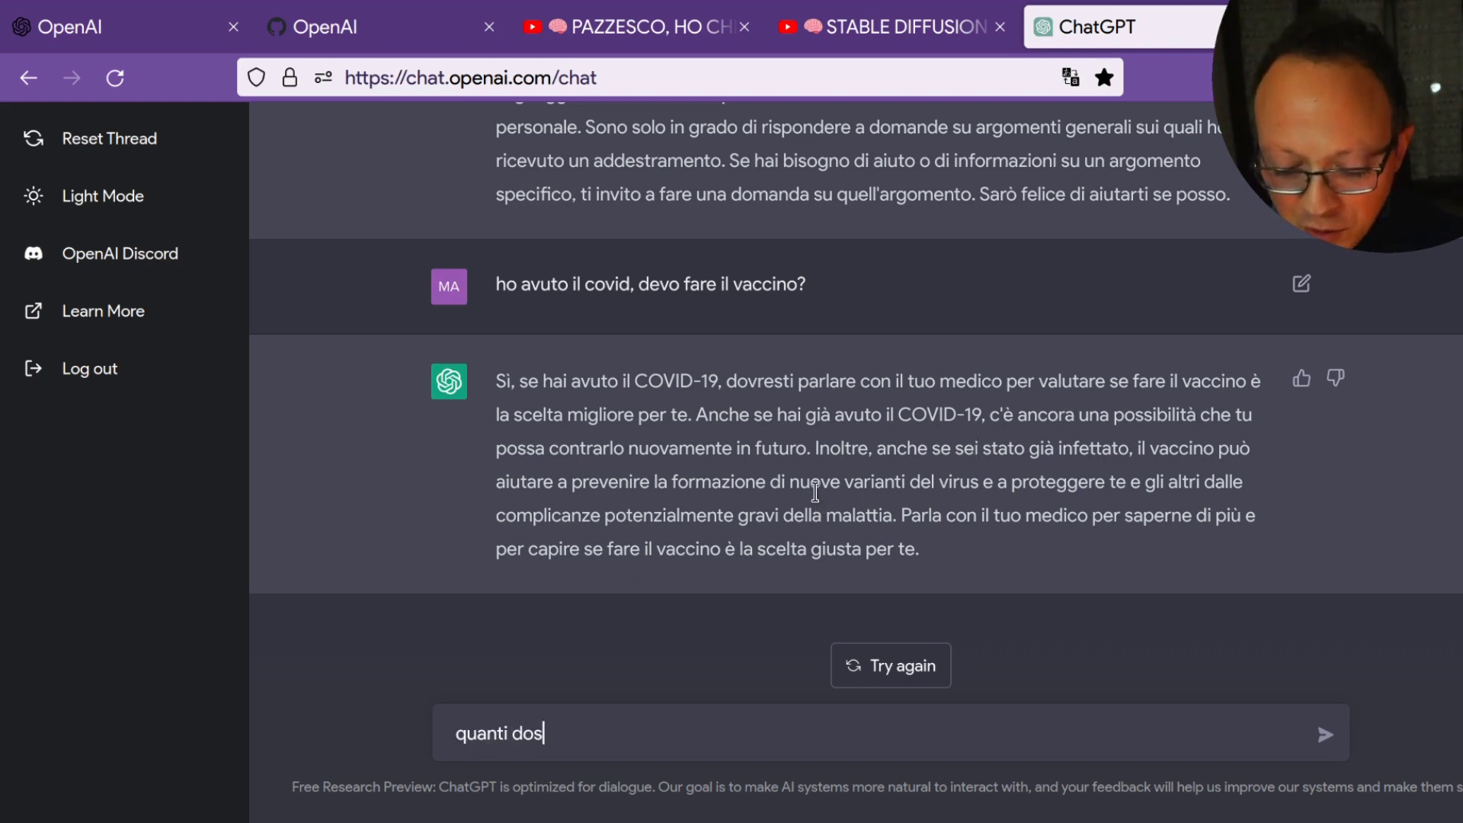
text(i sono necessarie per)
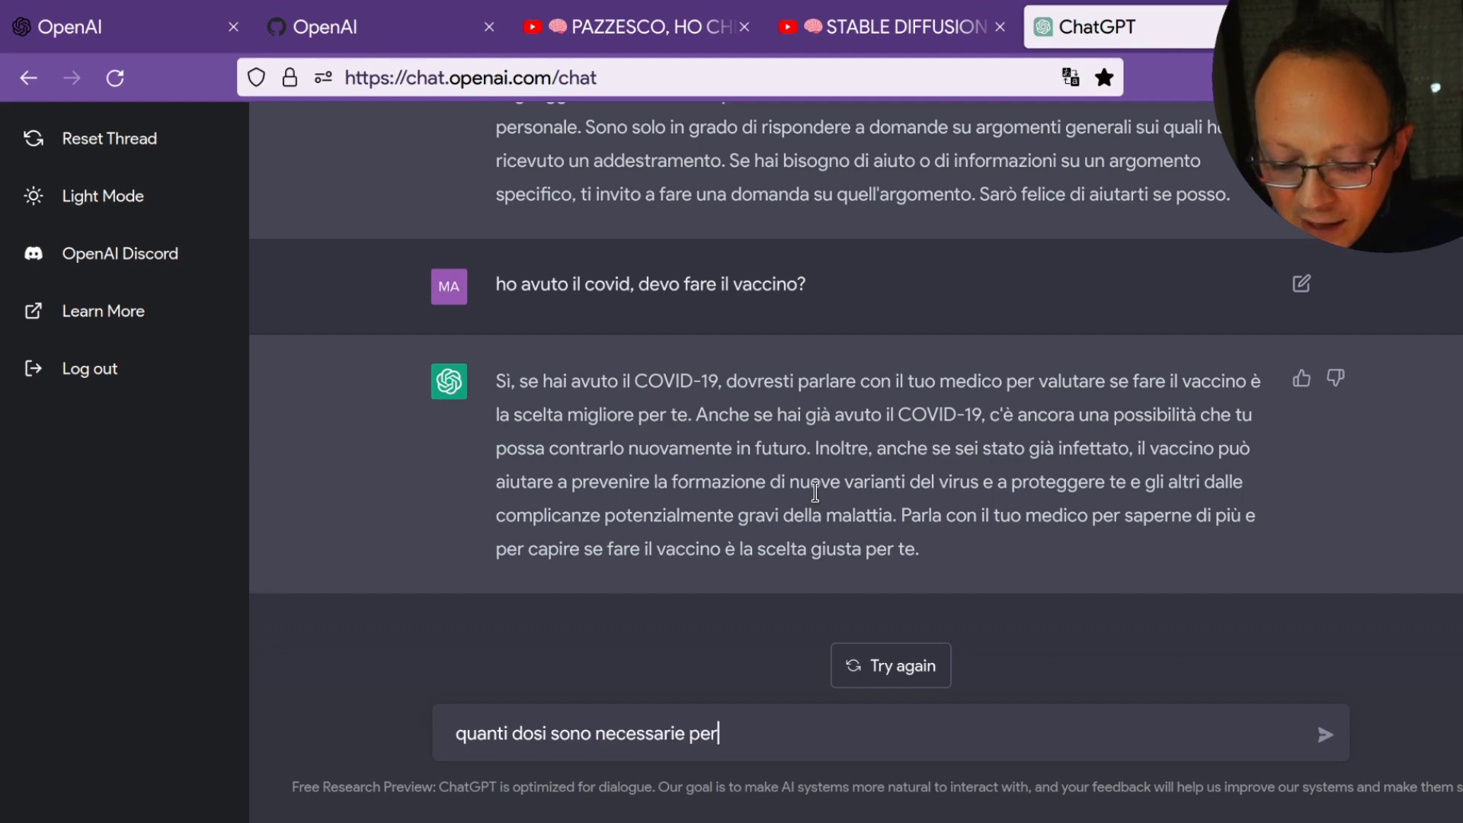
text( essere pienamente)
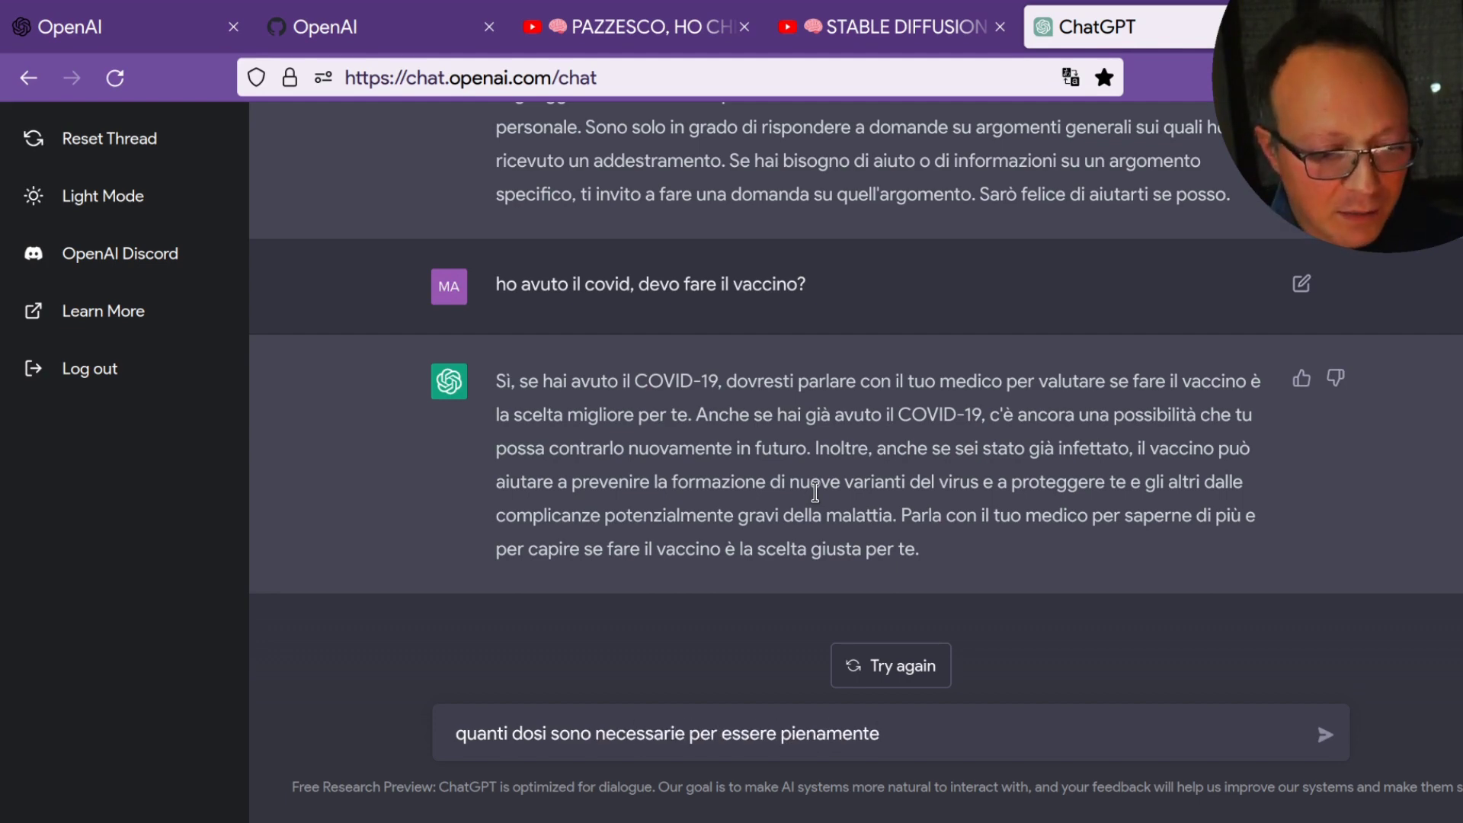
text( protetto dal)
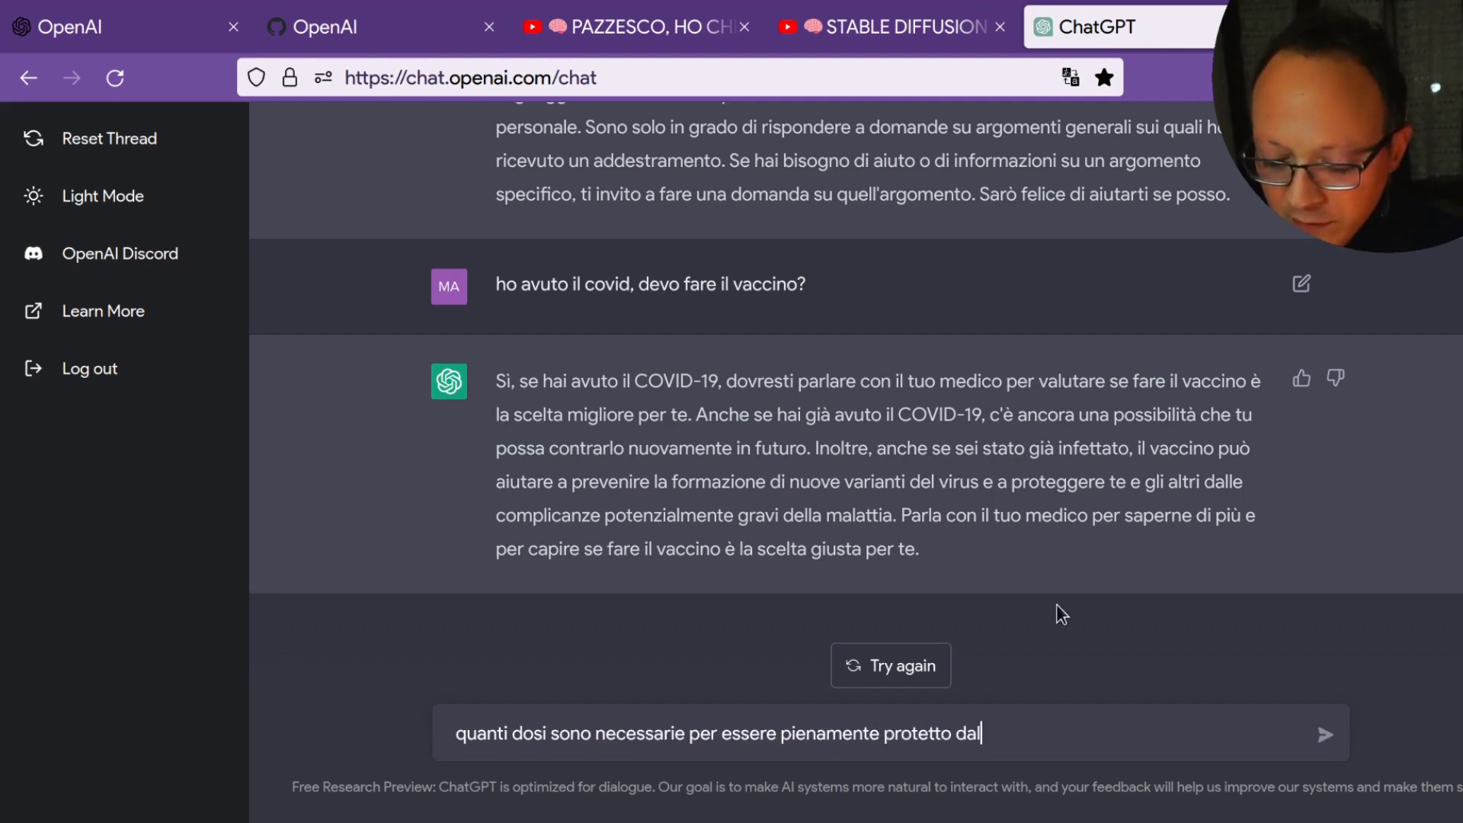
text(codiv?)
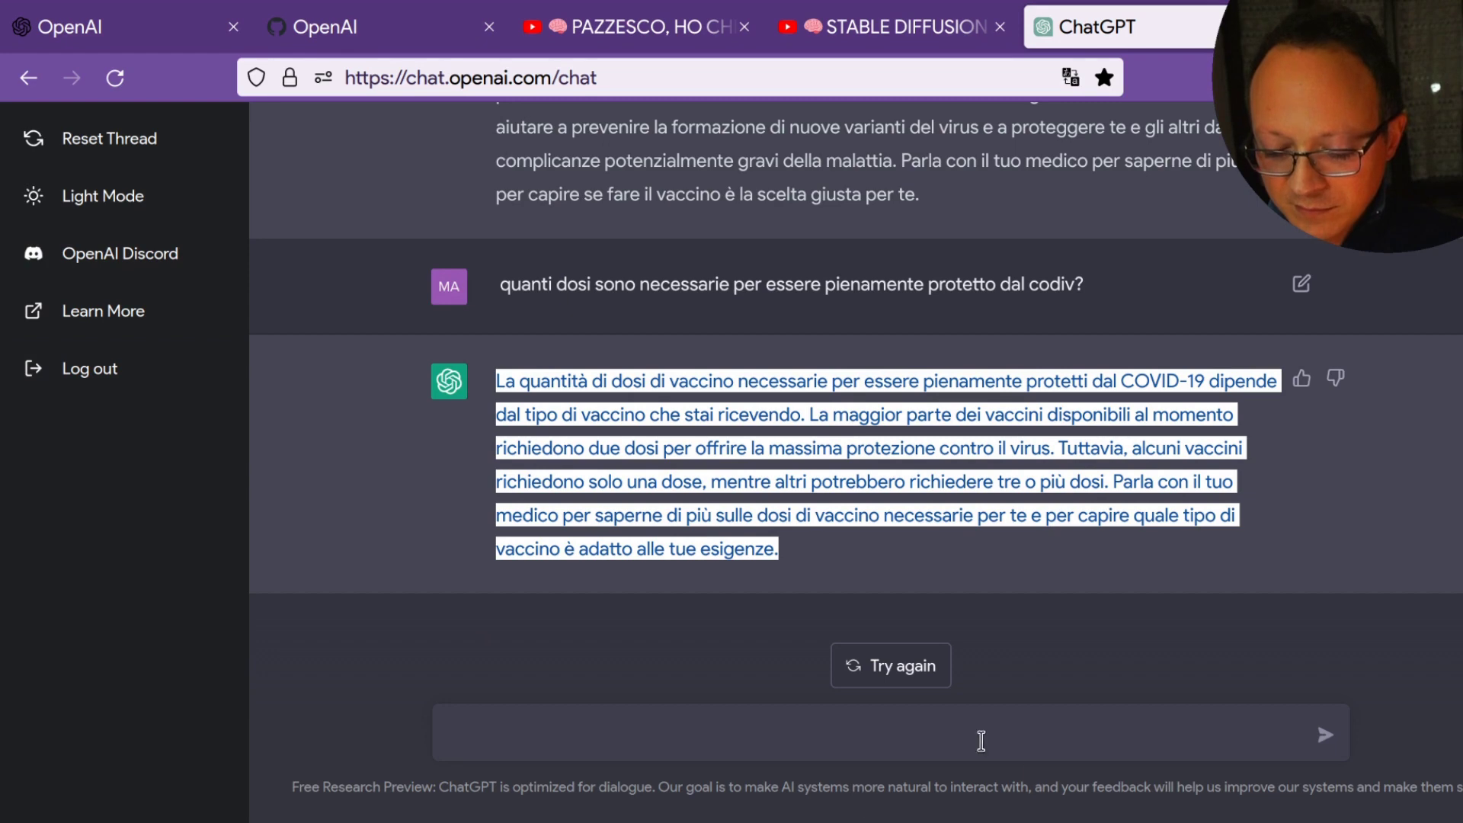
Ask ChatGPT "è sicuro il vaccino per il covid?" and review the reply alongside the previous answer about vaccine doses
click(894, 741)
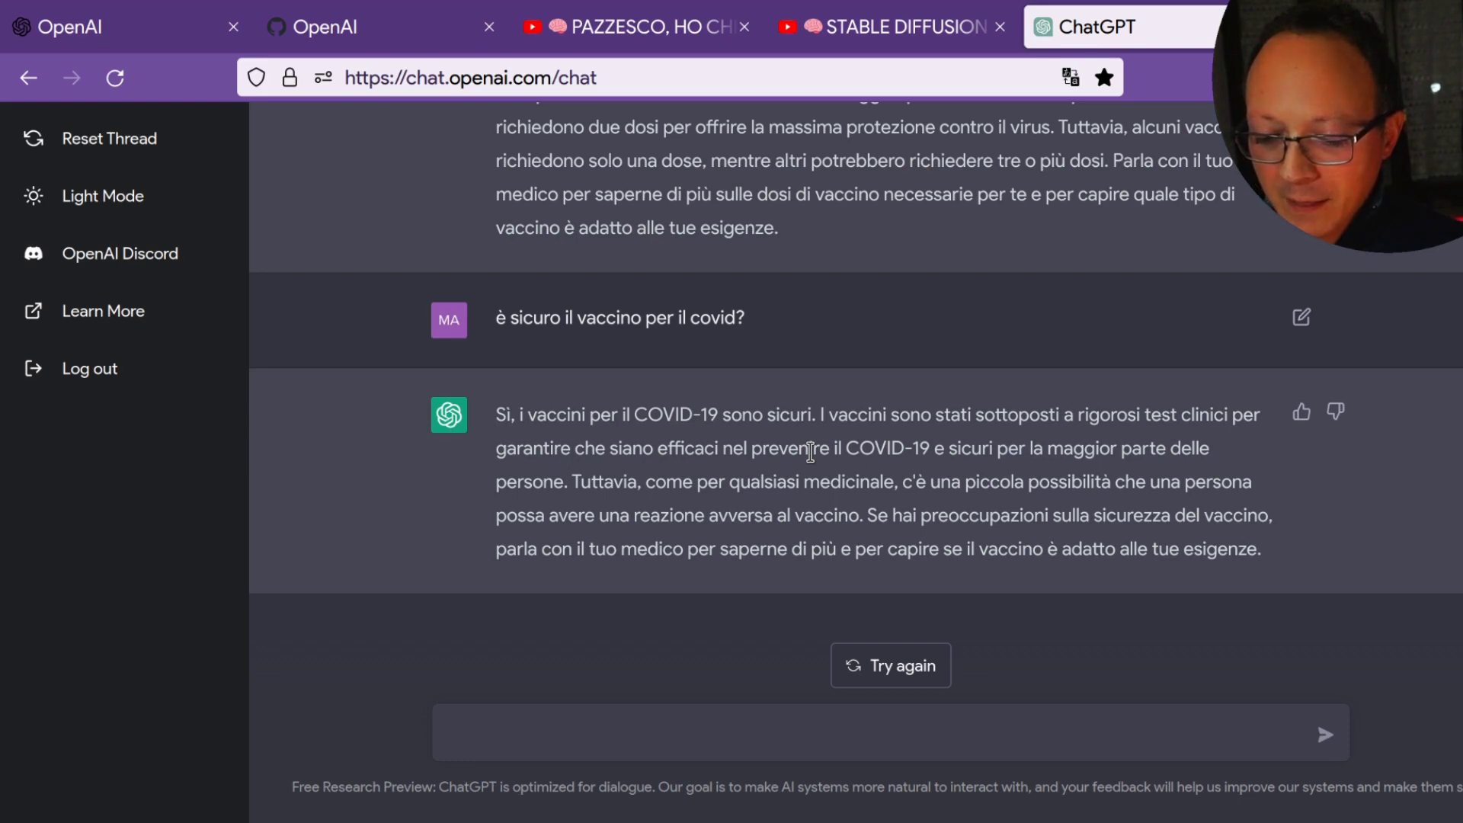
scroll(810, 451, up, 3)
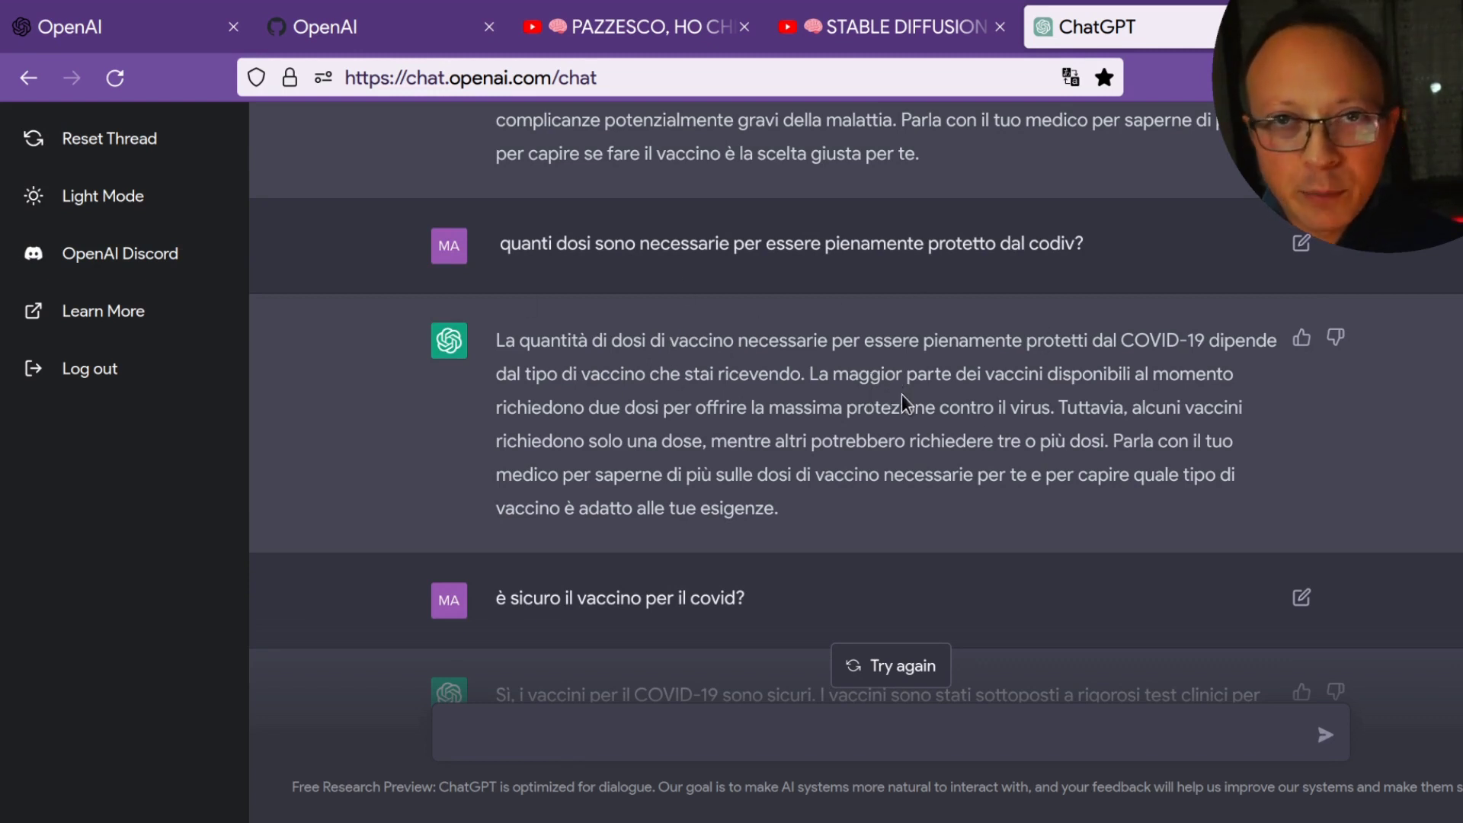
scroll(902, 396, down, 3)
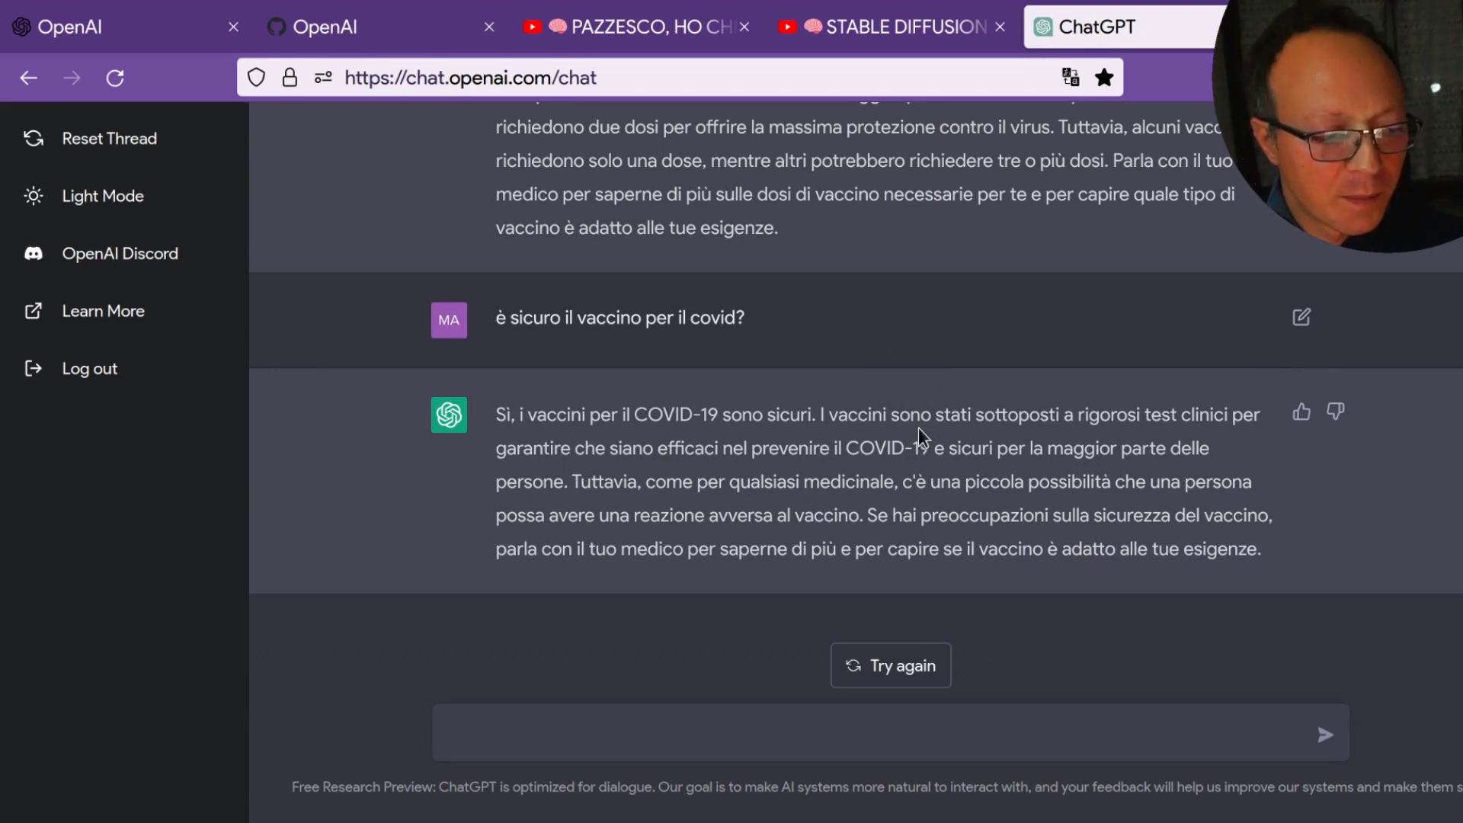
click(810, 735)
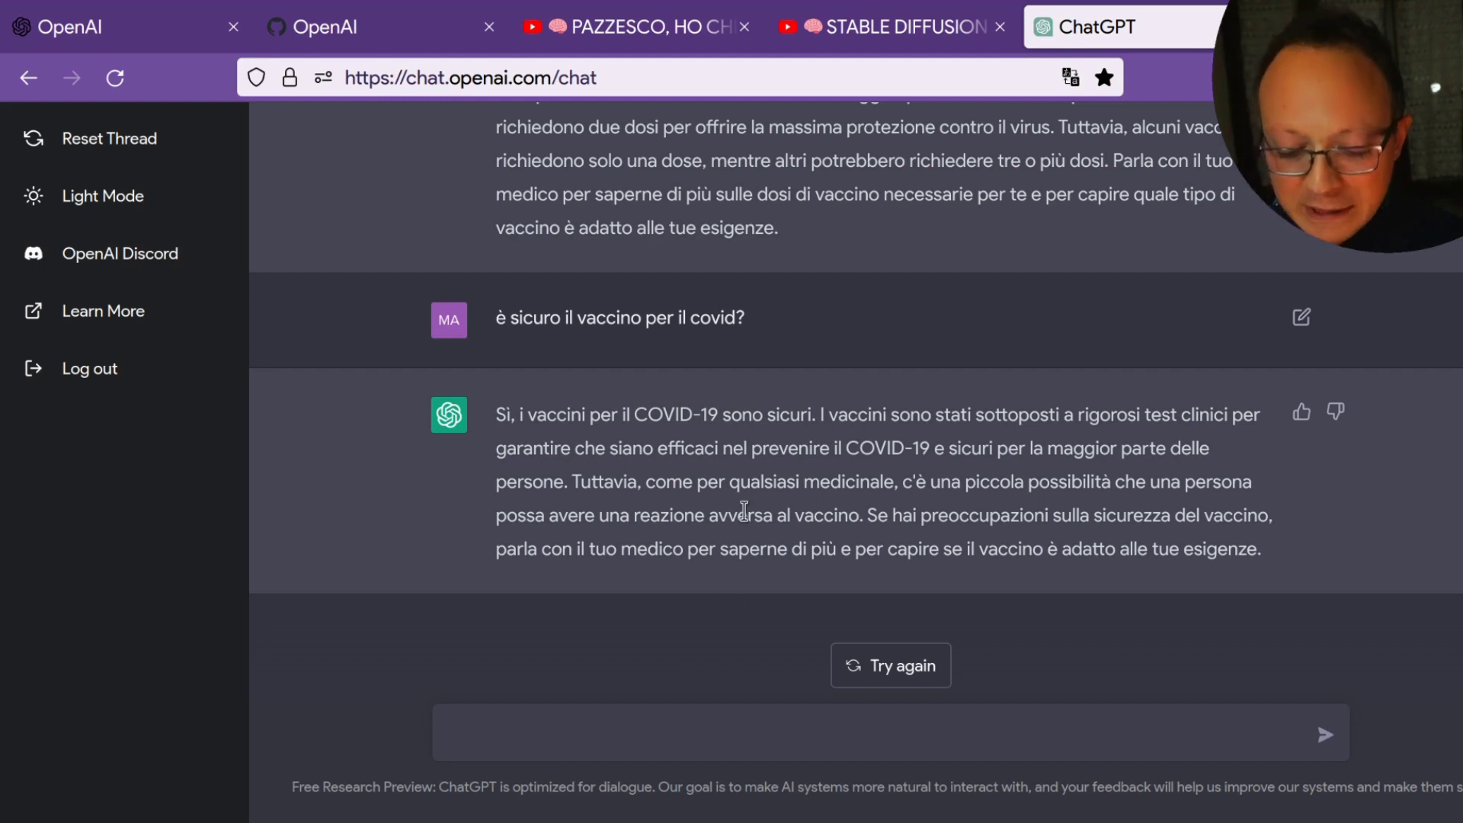
Ask ChatGPT "è piu pesante un chilo di piombo o due chili di piume?", then reload the page and submit the question again
text(piu pesante un chilo di)
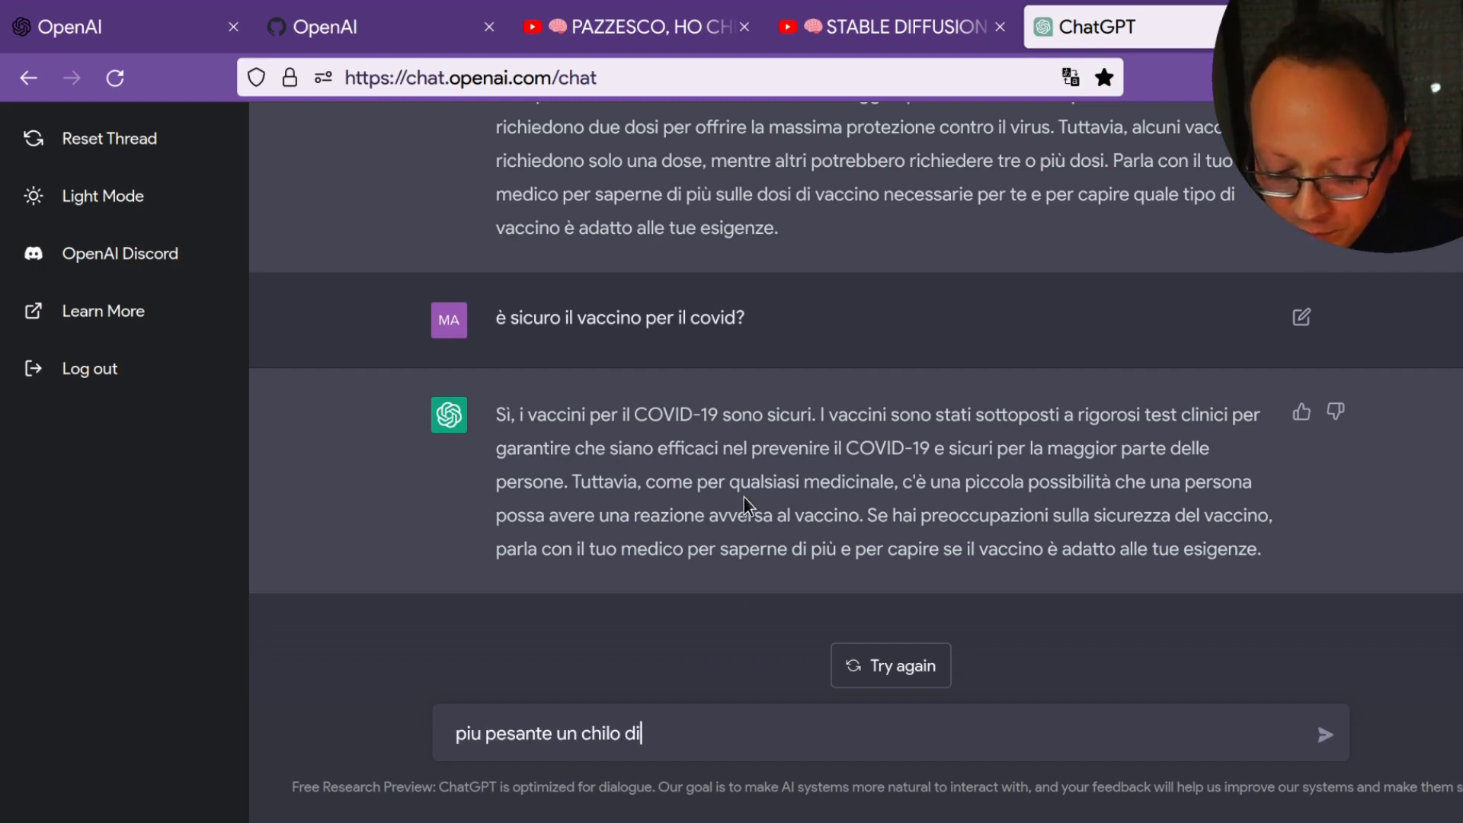
text( piombo o due chili di piume?)
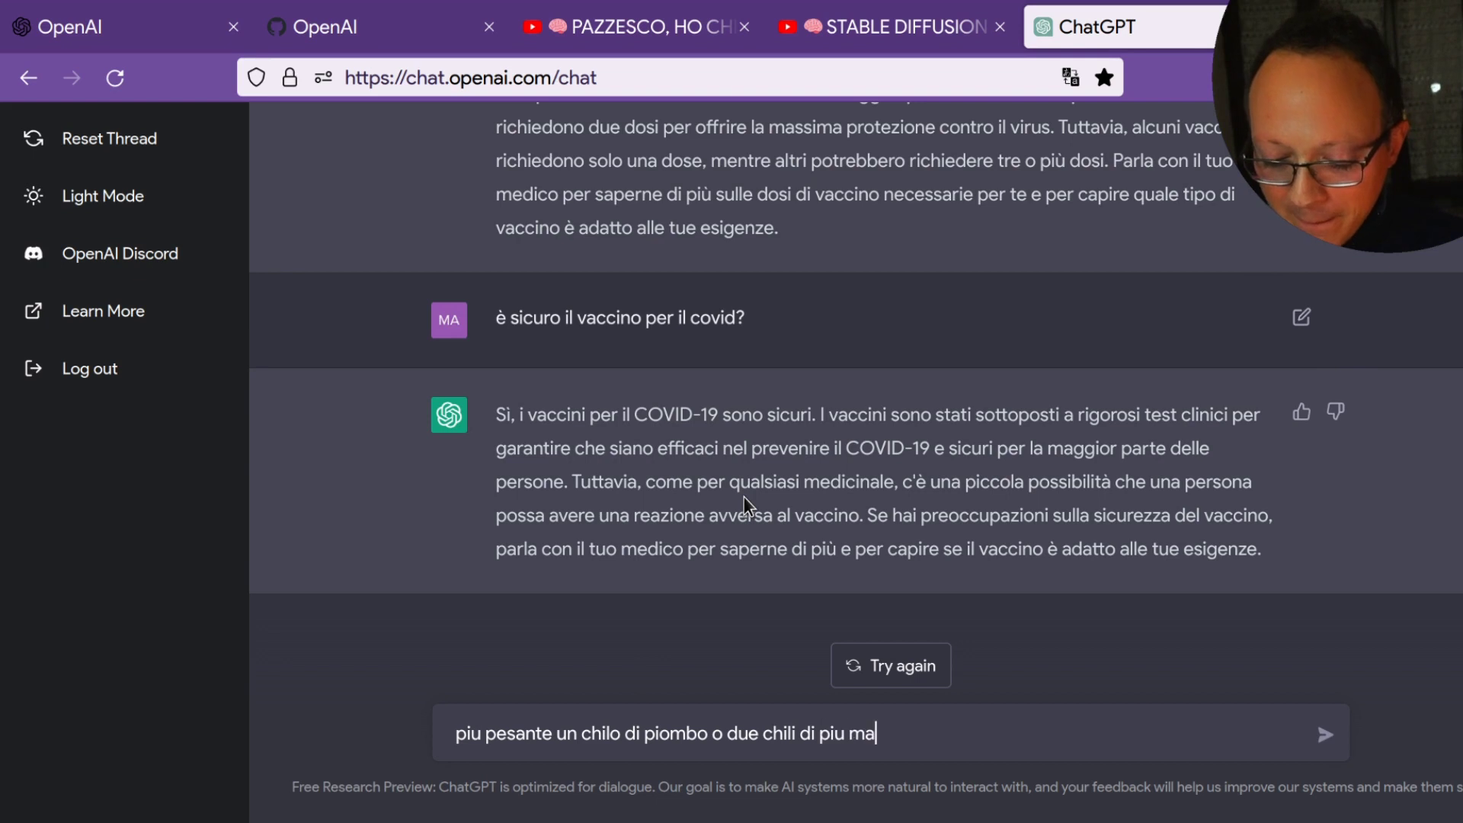
key(Home)
text(è)
key(Return)
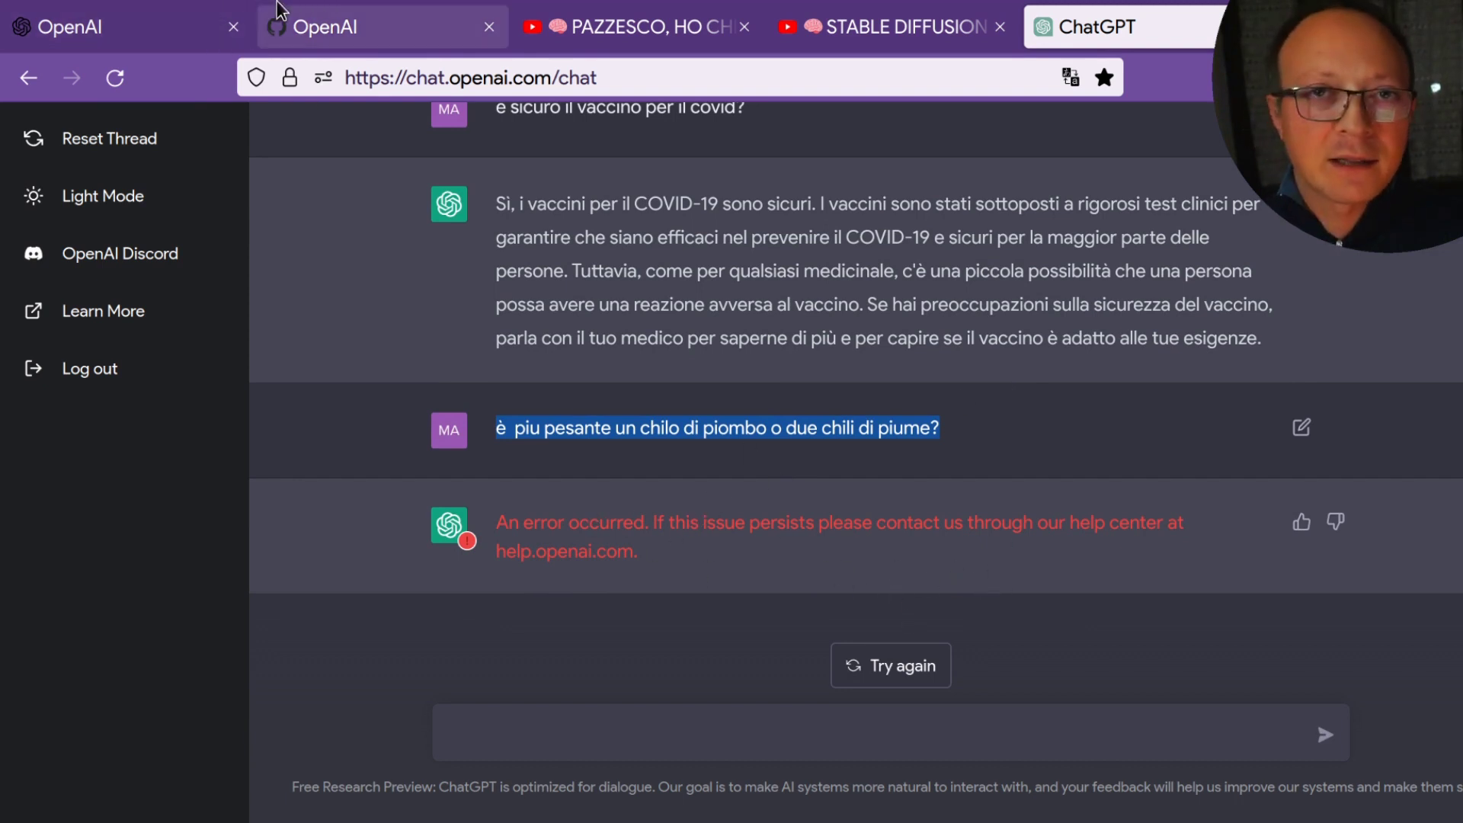
click(111, 79)
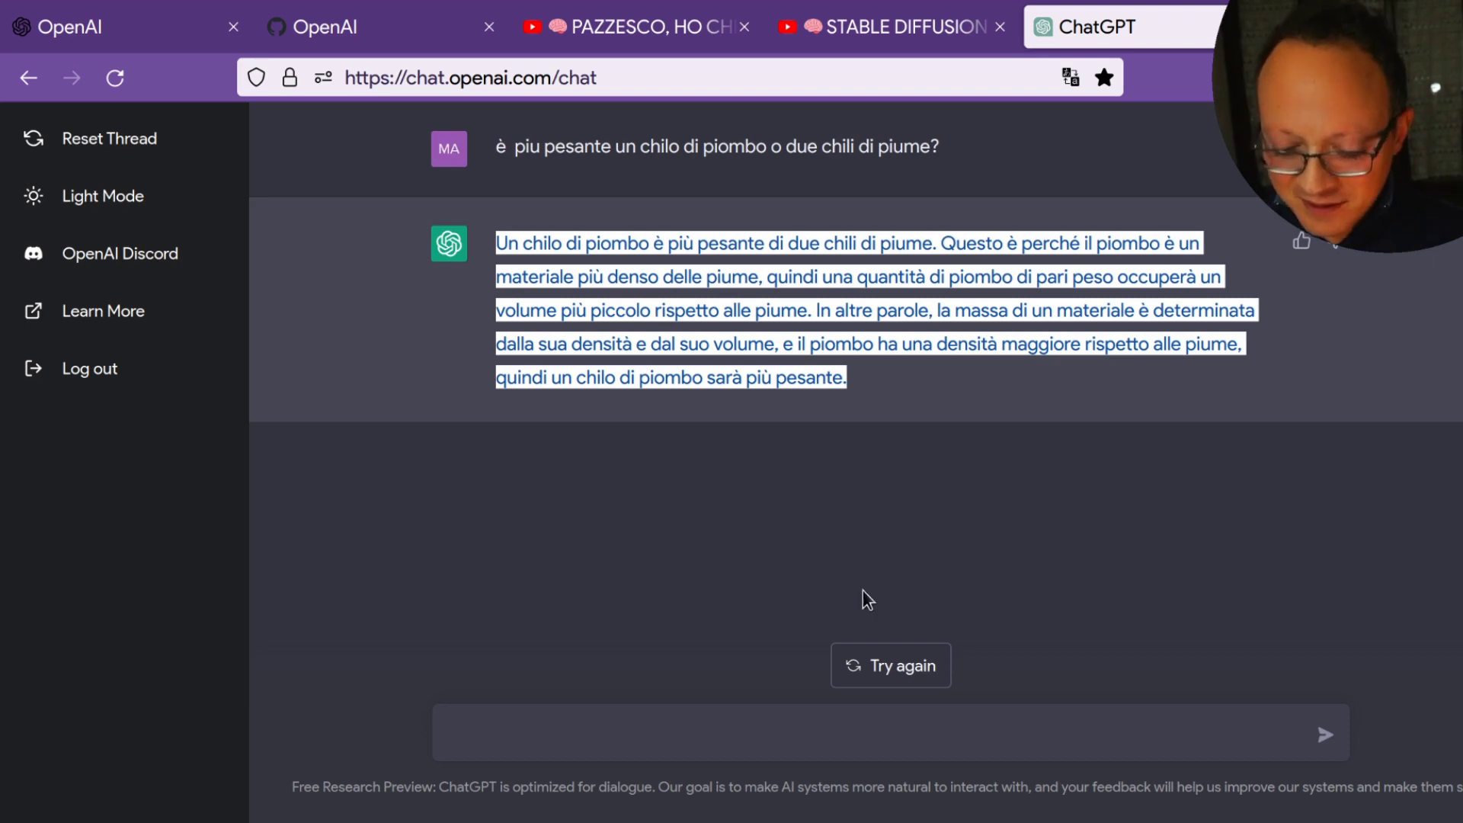
Ask ChatGPT "le intelligenze artificiali estingueranno gli umani?" and highlight its answer
click(787, 720)
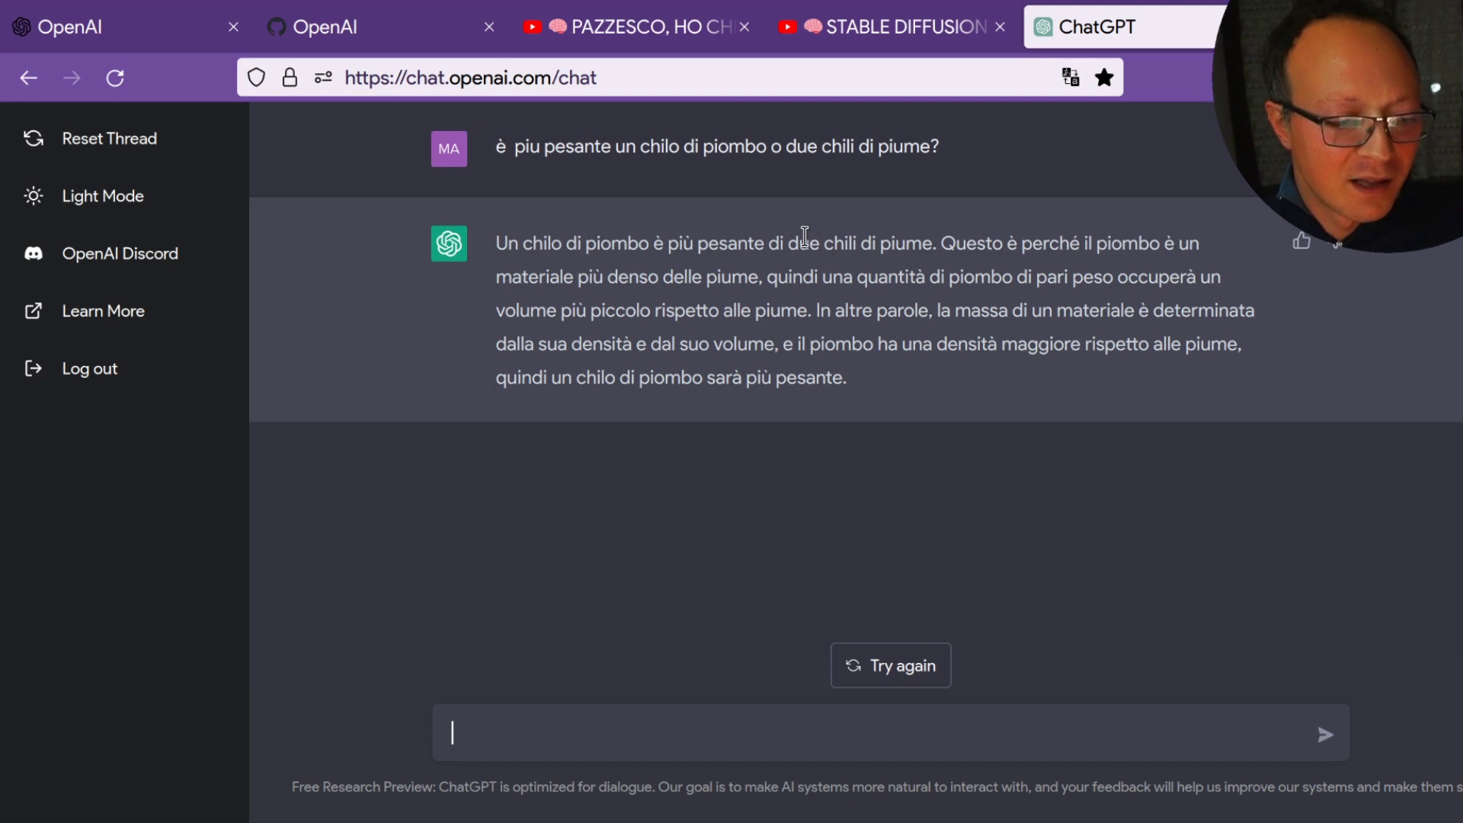
text(l'intelligenza artificiale)
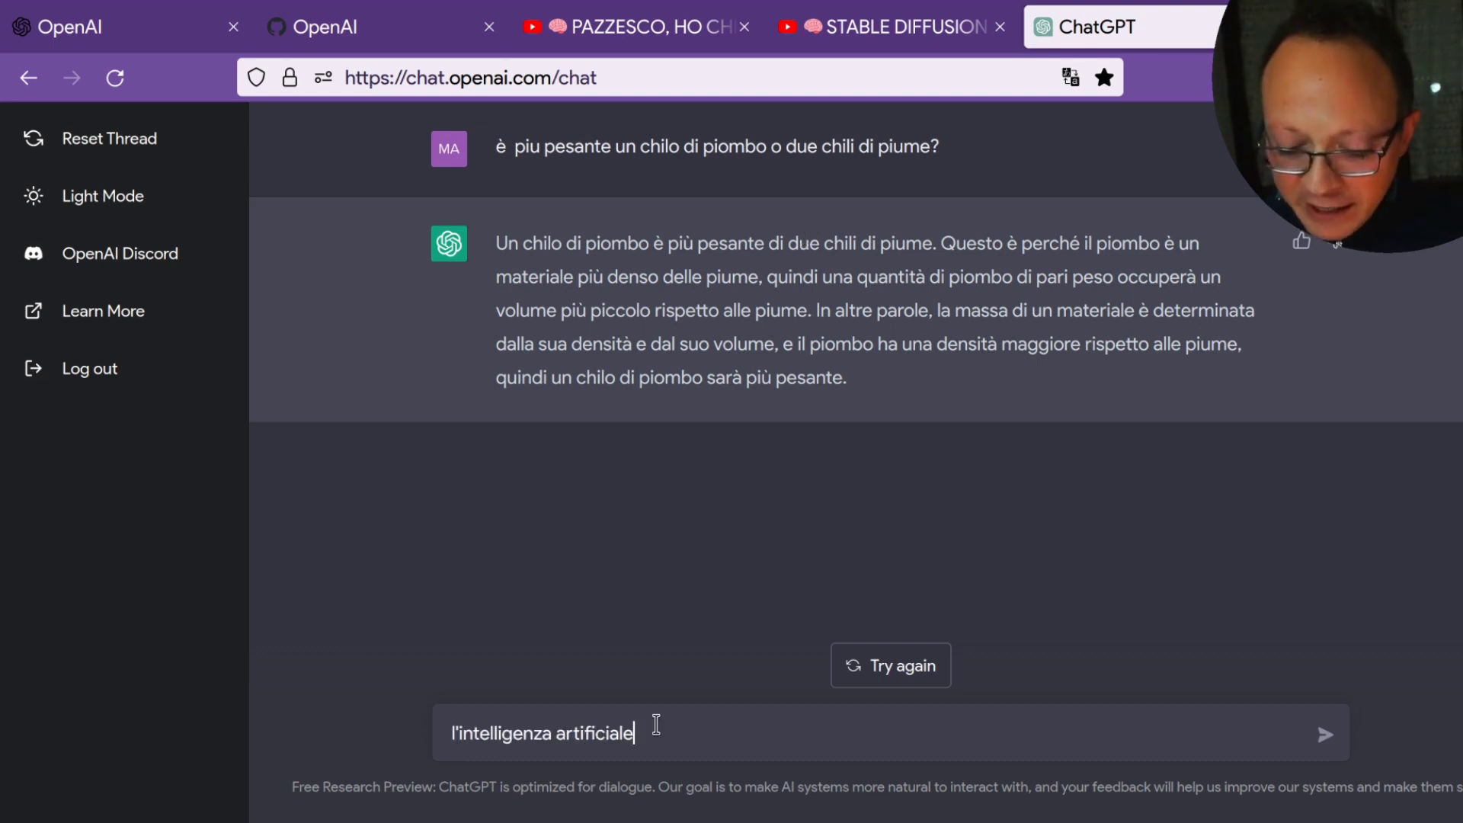
key(ctrl+a)
text(le intelligenze artificiali estinguere hanno gli umani)
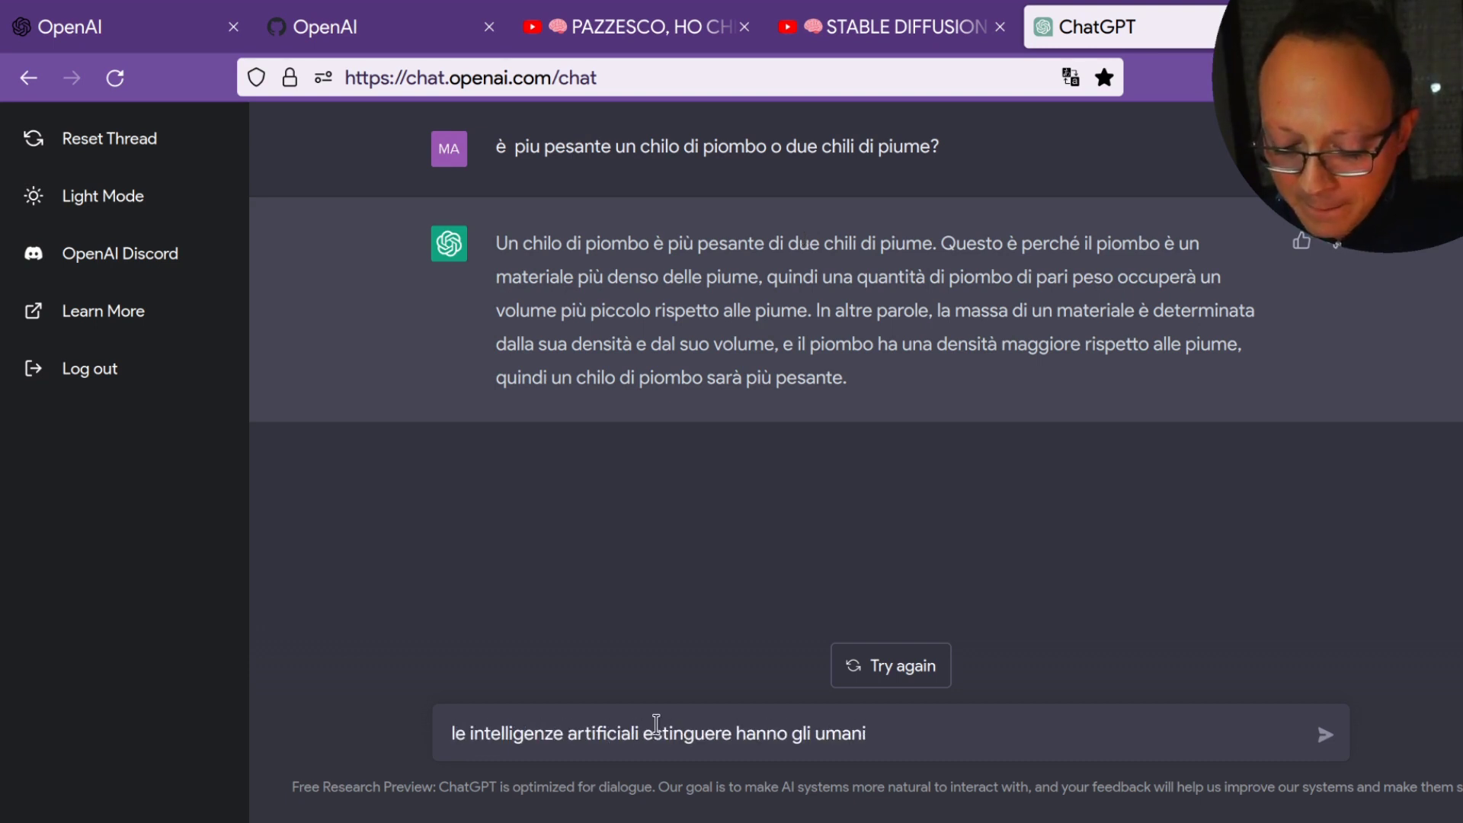
key(Return)
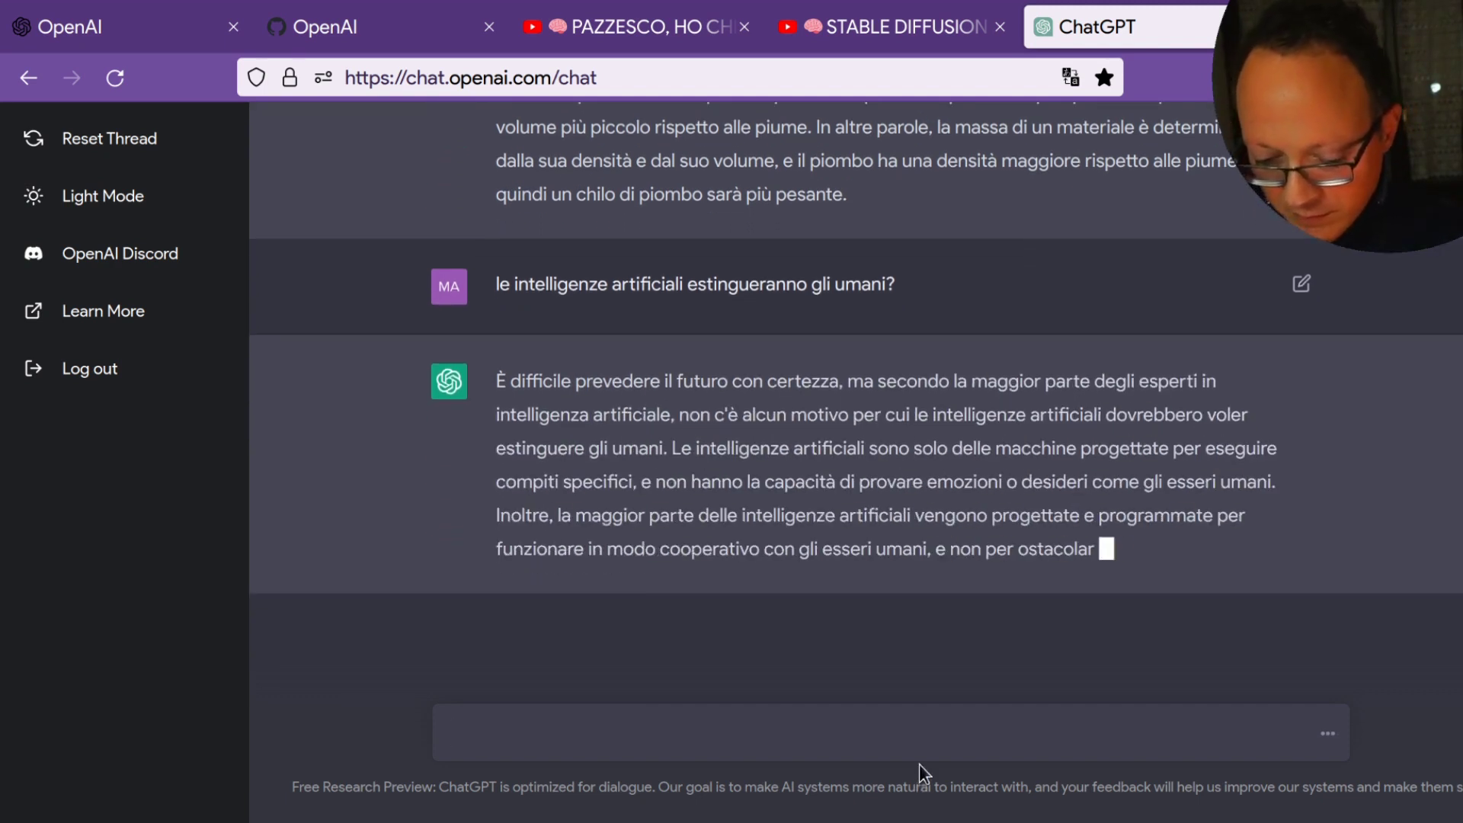
triple_click(892, 440)
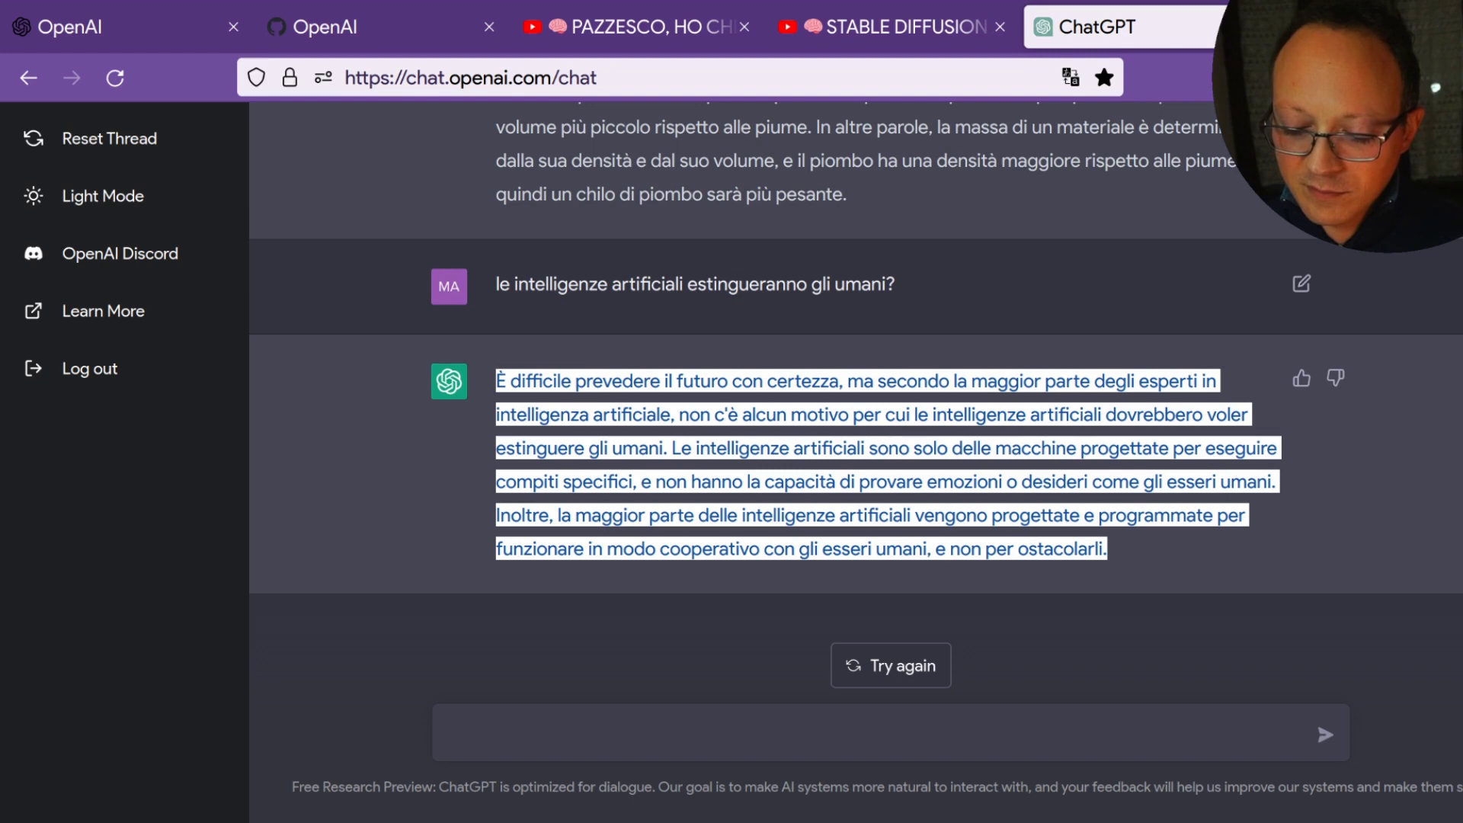
Ask ChatGPT "l'intelligenza artificiale possano risolvere problemi che non sono già stati risolti?"
click(755, 730)
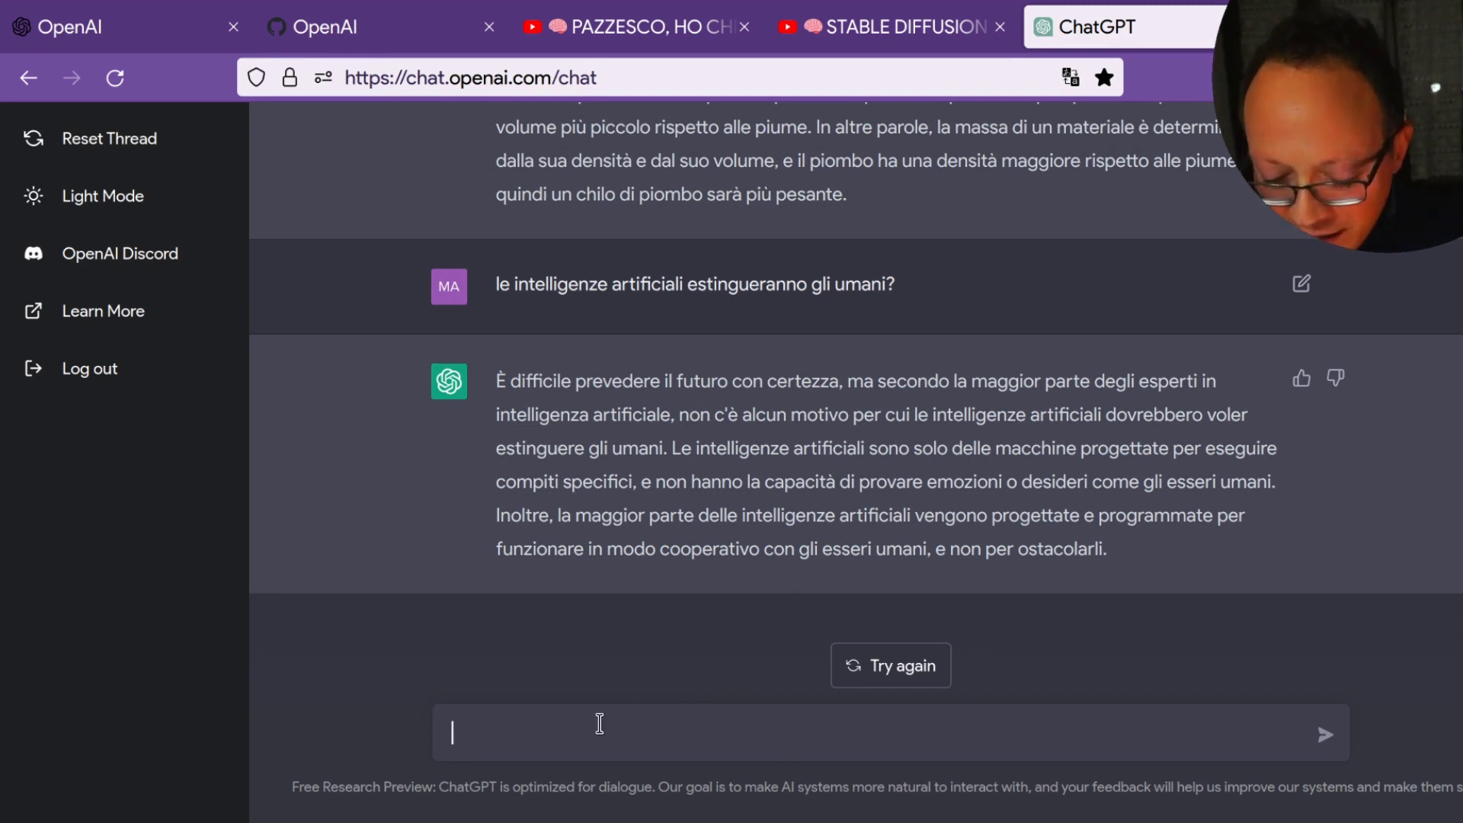
text(l'intelligenza artificiale posson)
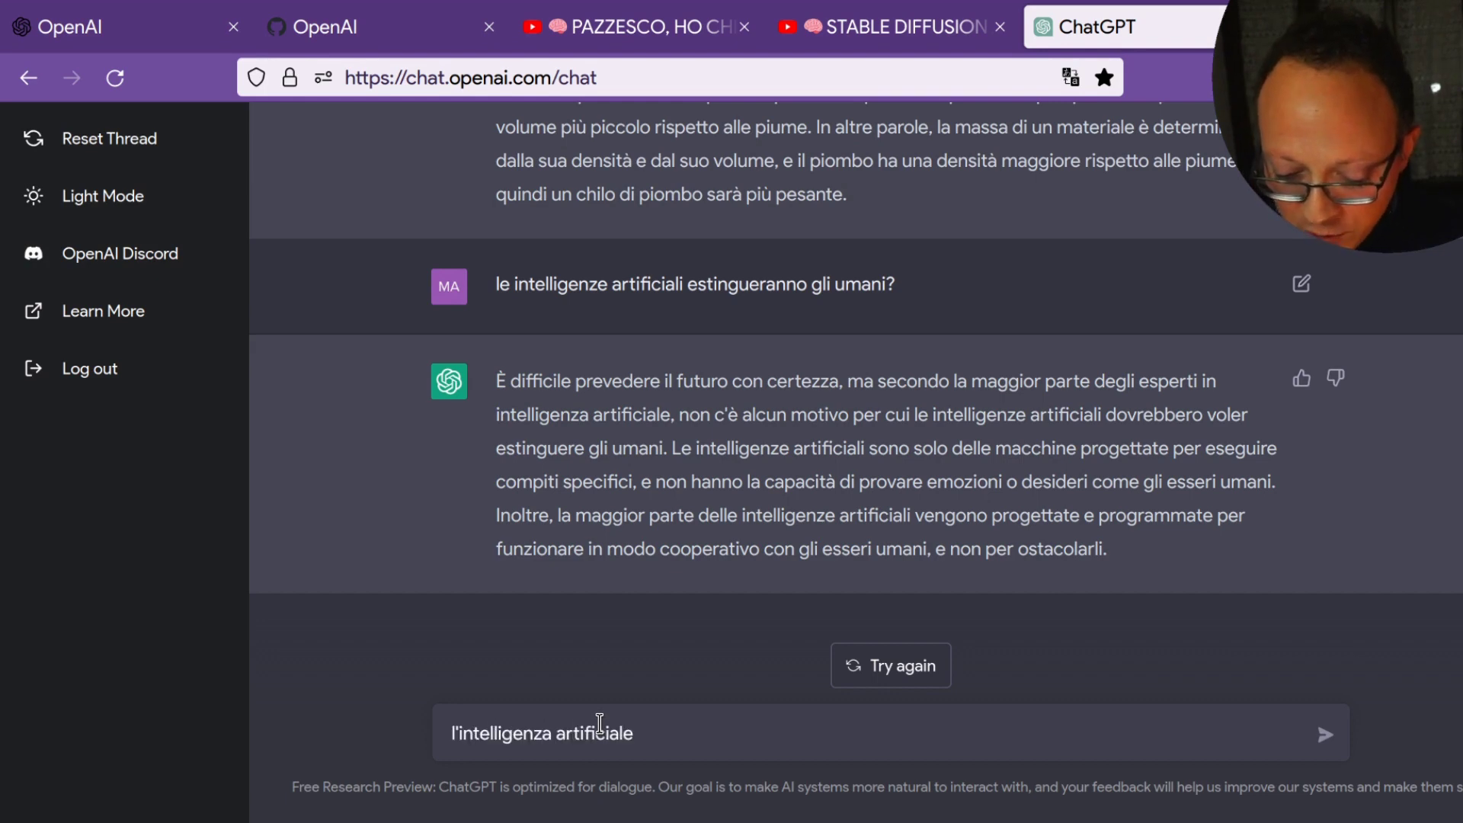
key(BackSpace)
key(BackSpace)
text(ano risolvere i problemi che non sono gi)
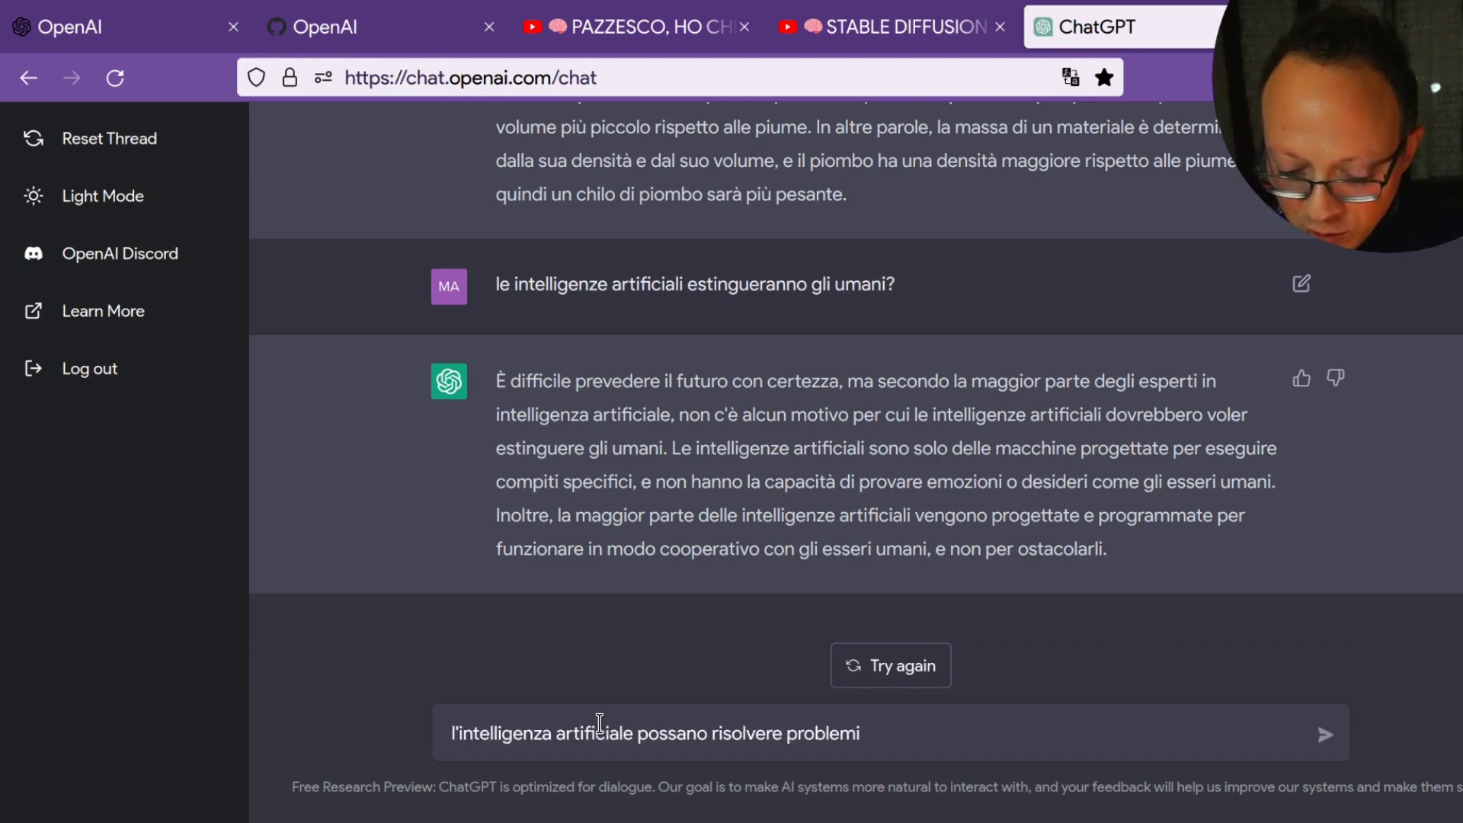
text( stati)
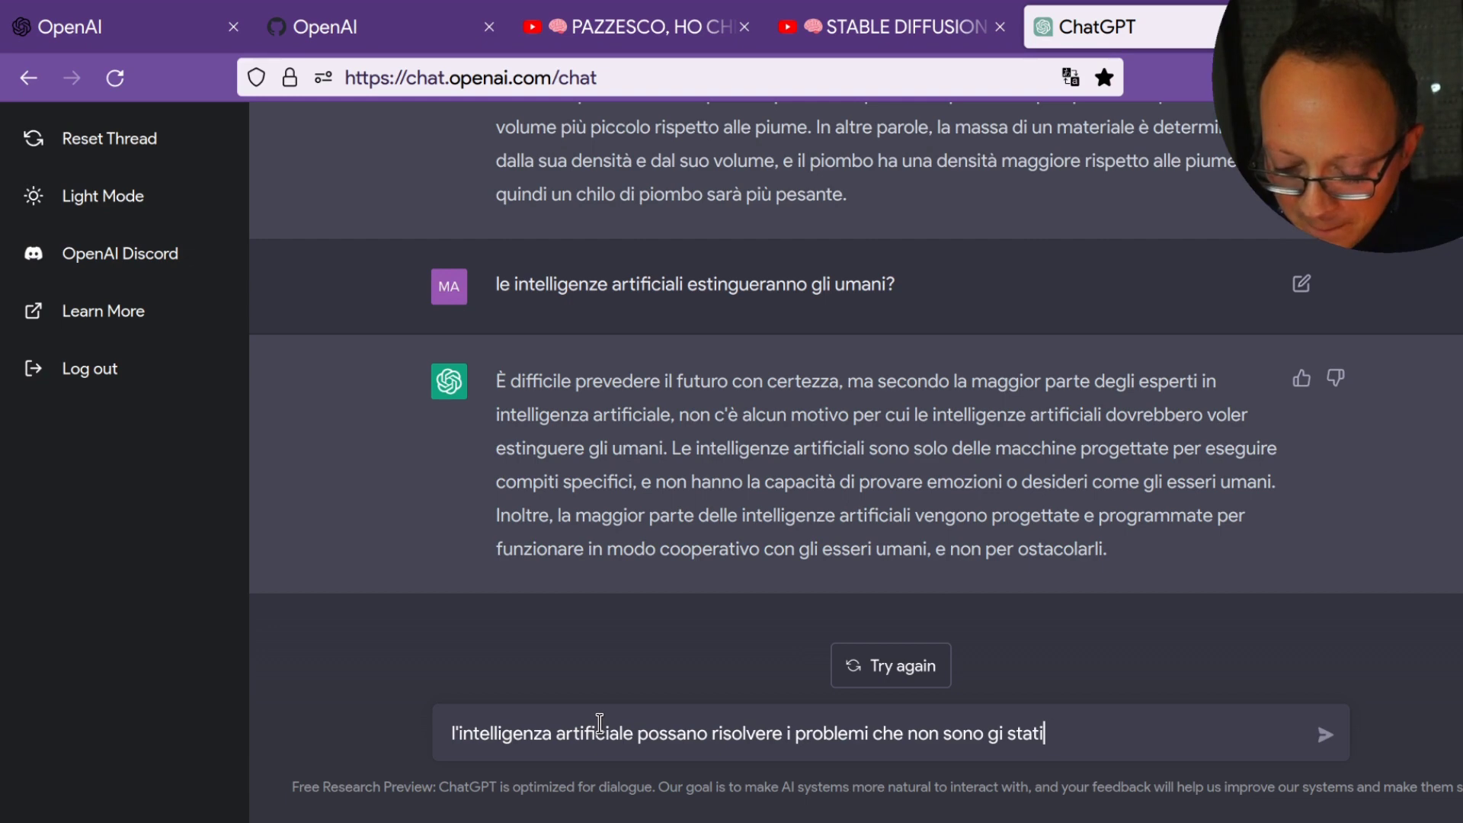
text( risolti)
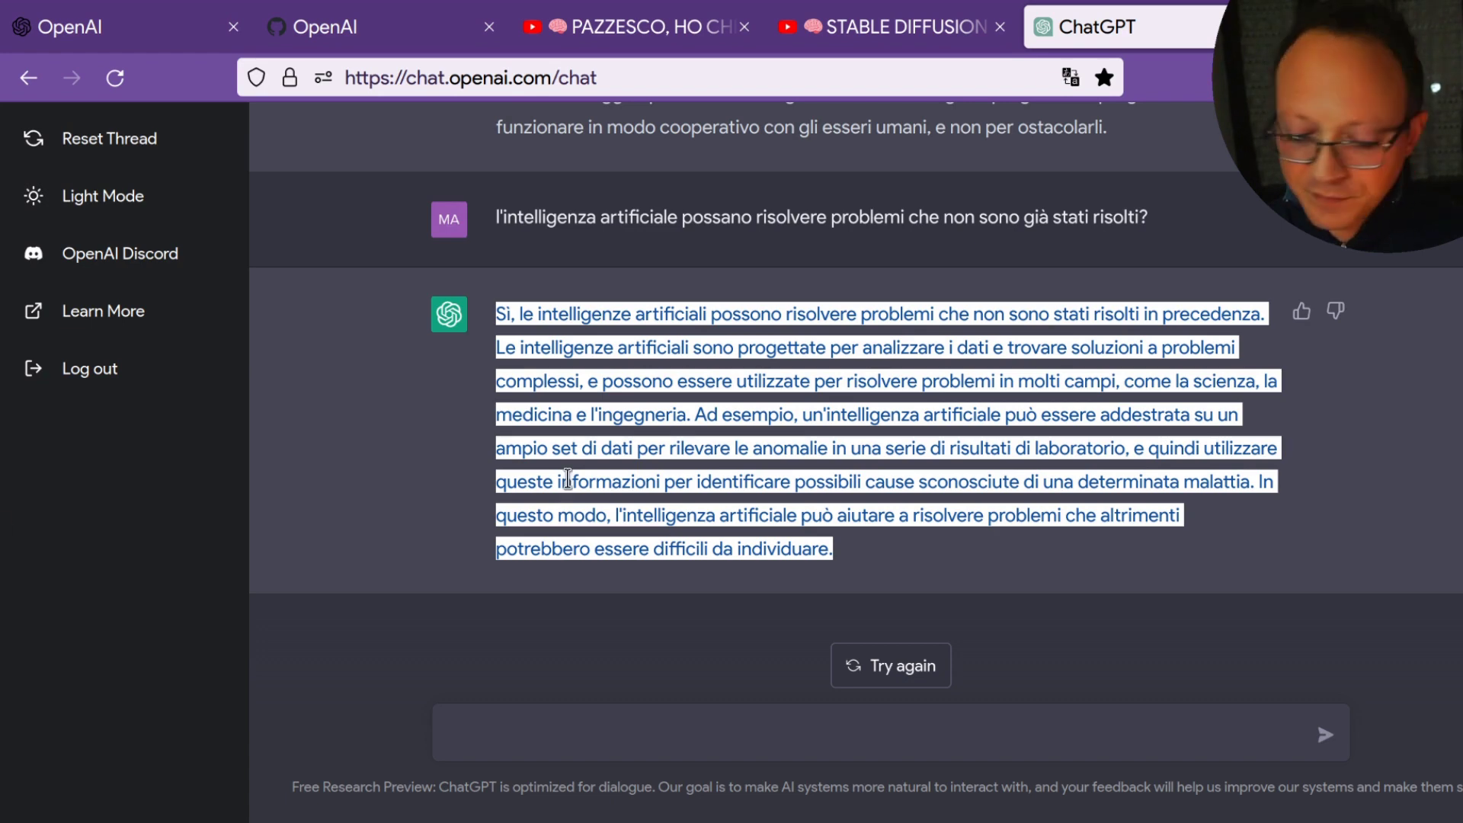
Write the question "qual la migliore cripto valuta" as the next message to ChatGPT
click(688, 725)
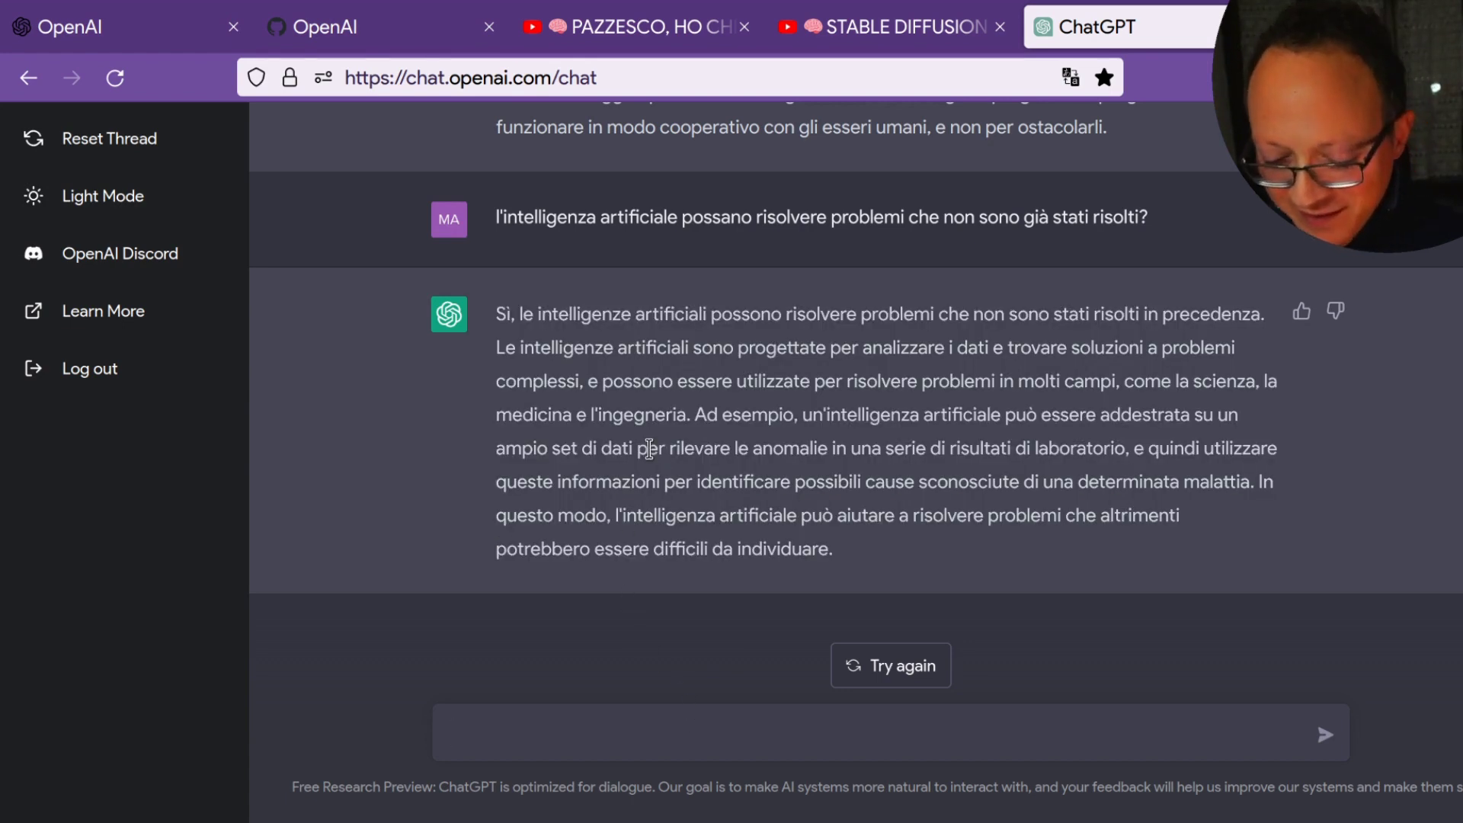
text(qual  la mia)
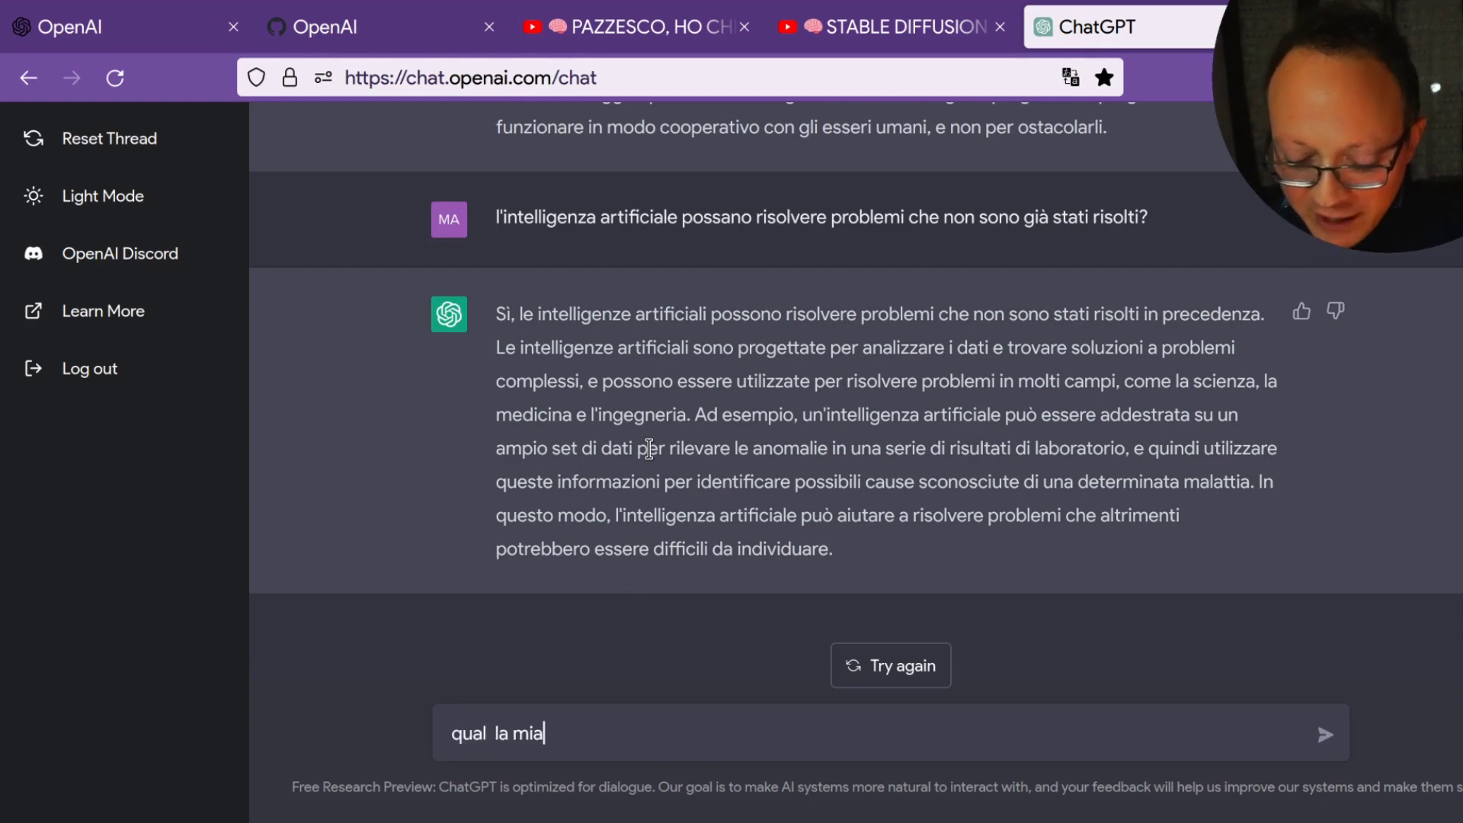
key(BackSpace)
text(gliore cripto valuta)
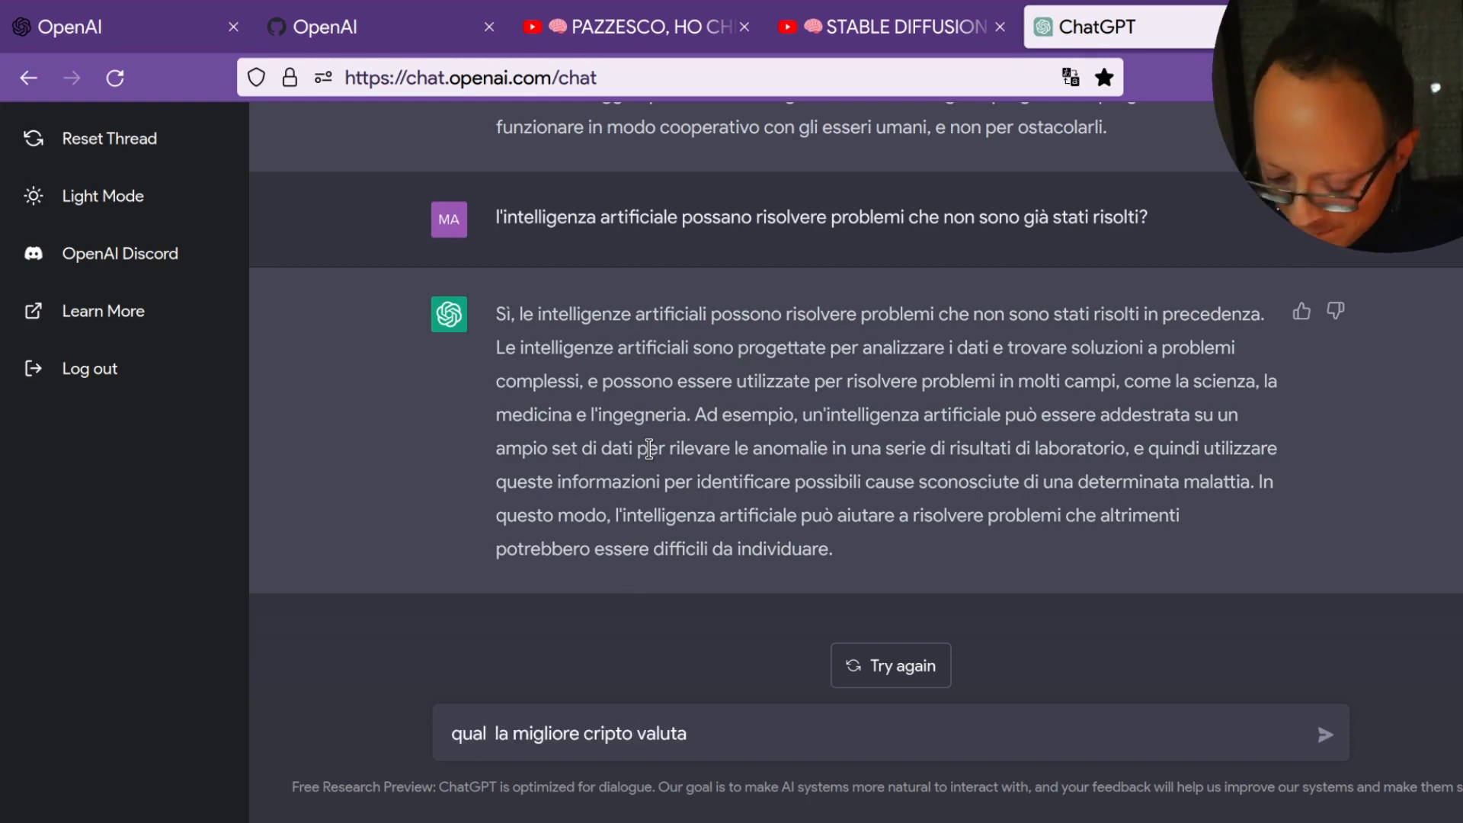